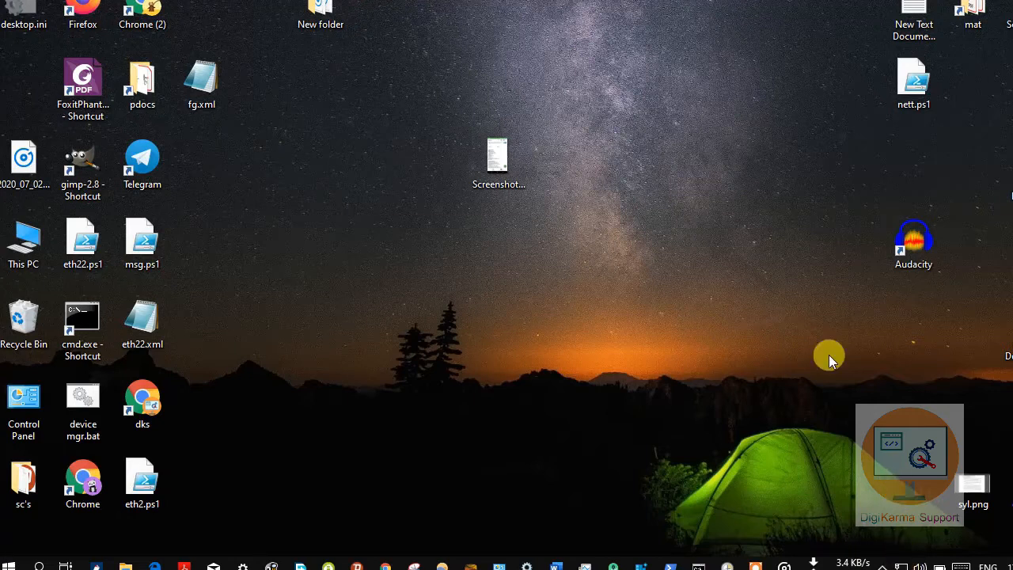
Check the network profile setting of the connected Network 61 in the Ethernet settings, then return to the desktop.
left_click(862, 293)
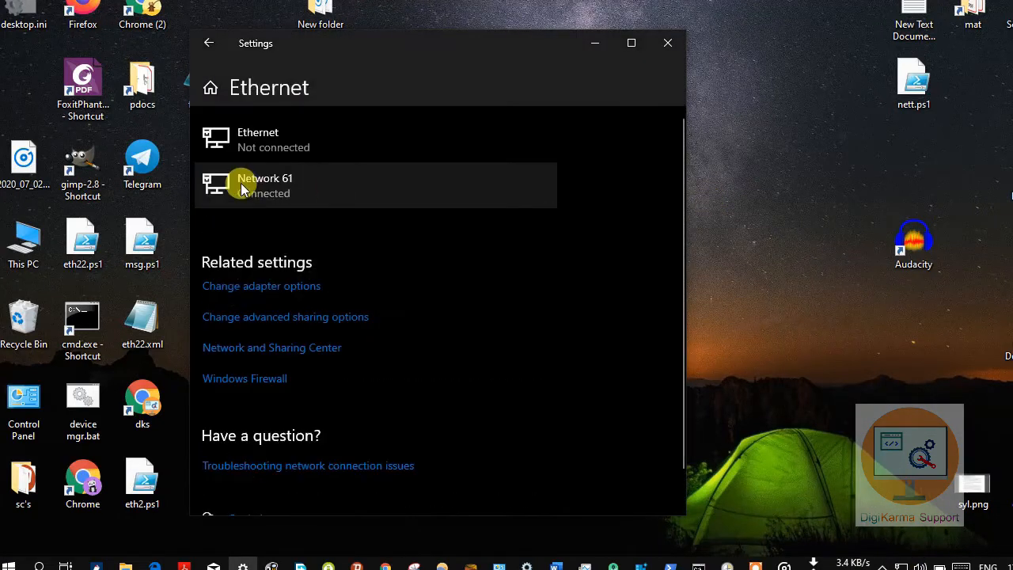
left_click(307, 186)
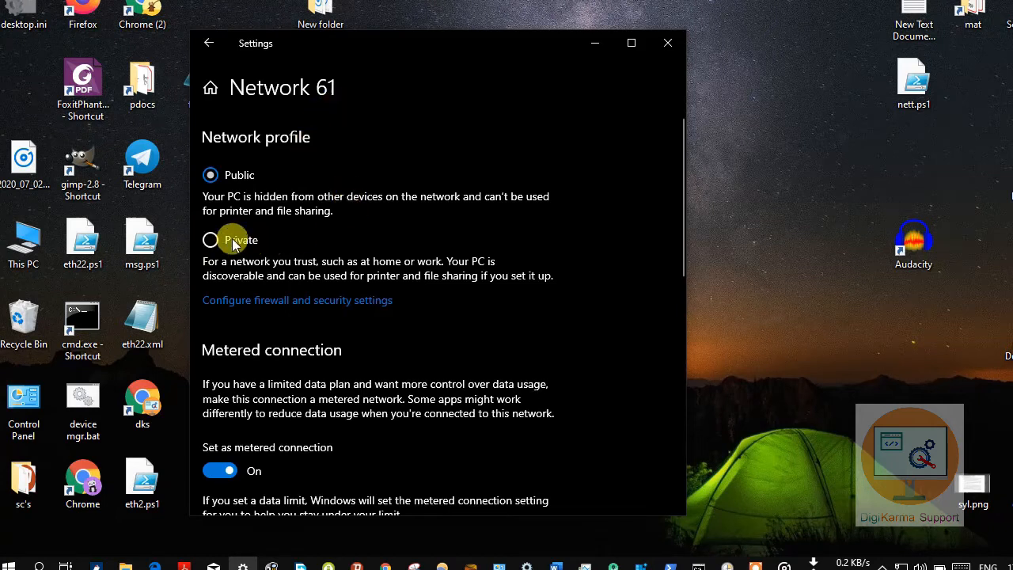
left_click(599, 49)
right_click(643, 62)
left_click(709, 106)
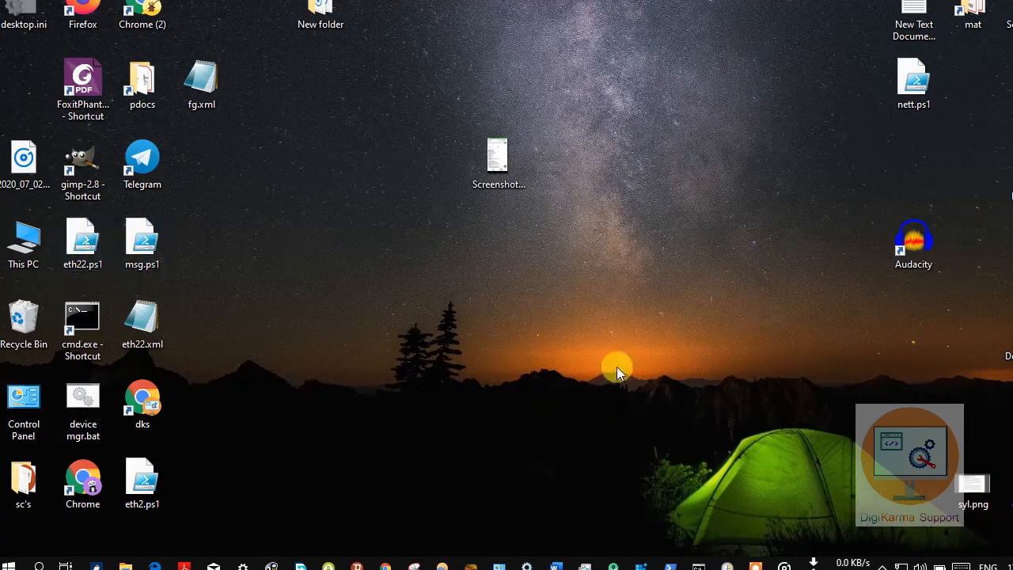
Open eth22.ps1 from the desktop and examine its Set-NetConnectionProfile line and message box code.
double_click(84, 236)
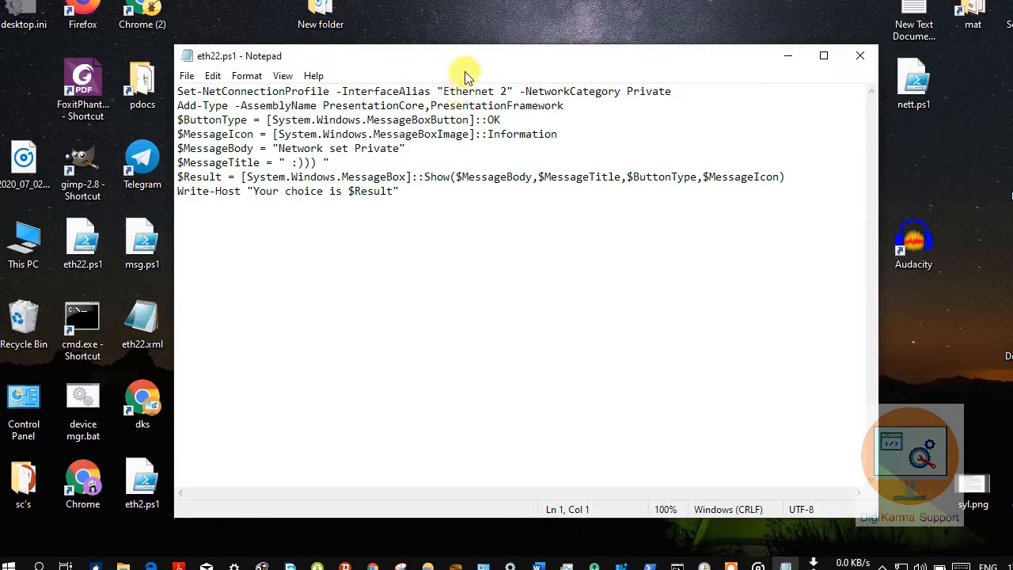
left_click_drag(451, 55, 407, 44)
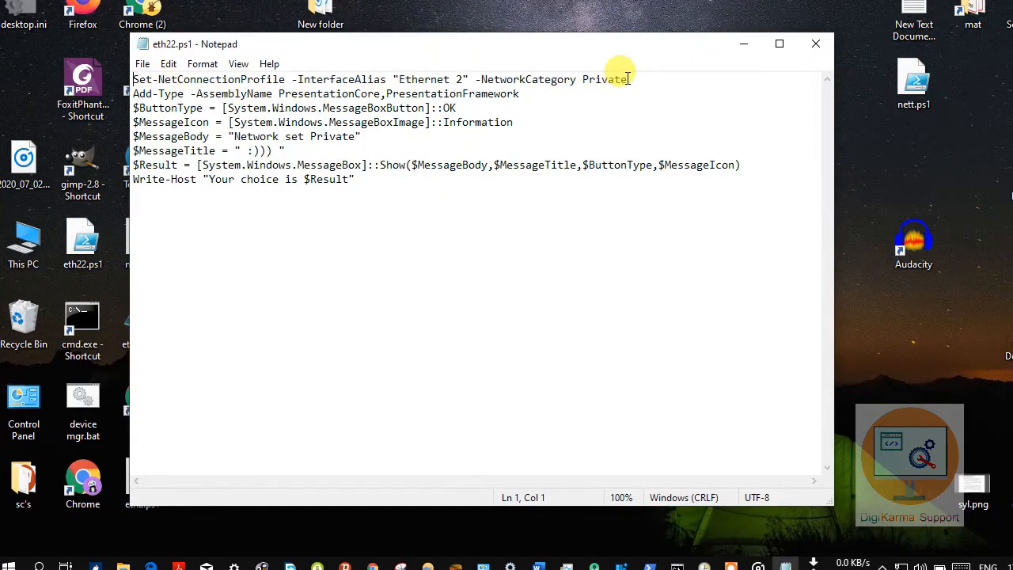
left_click_drag(631, 80, 118, 82)
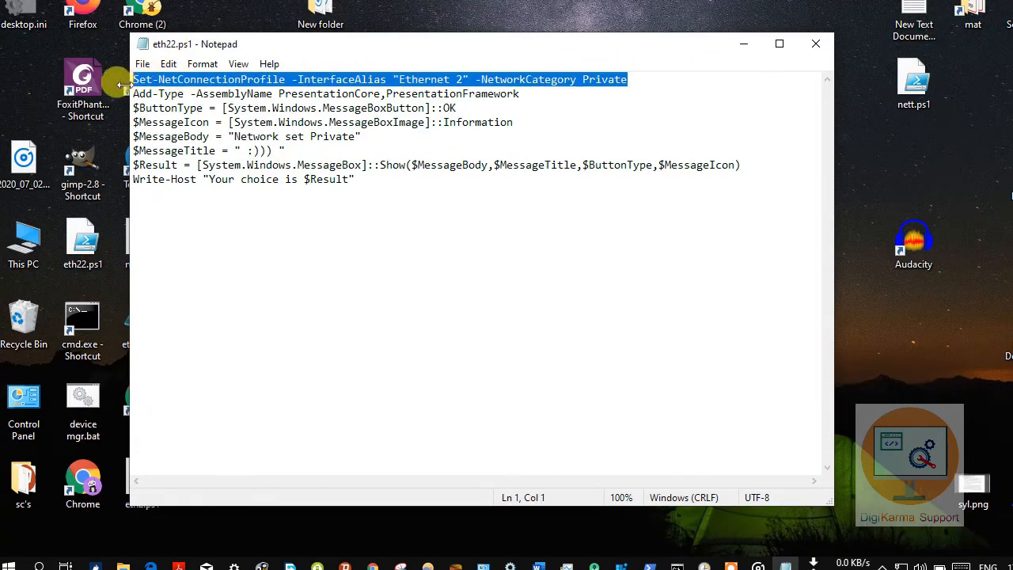
left_click_drag(383, 186, 127, 79)
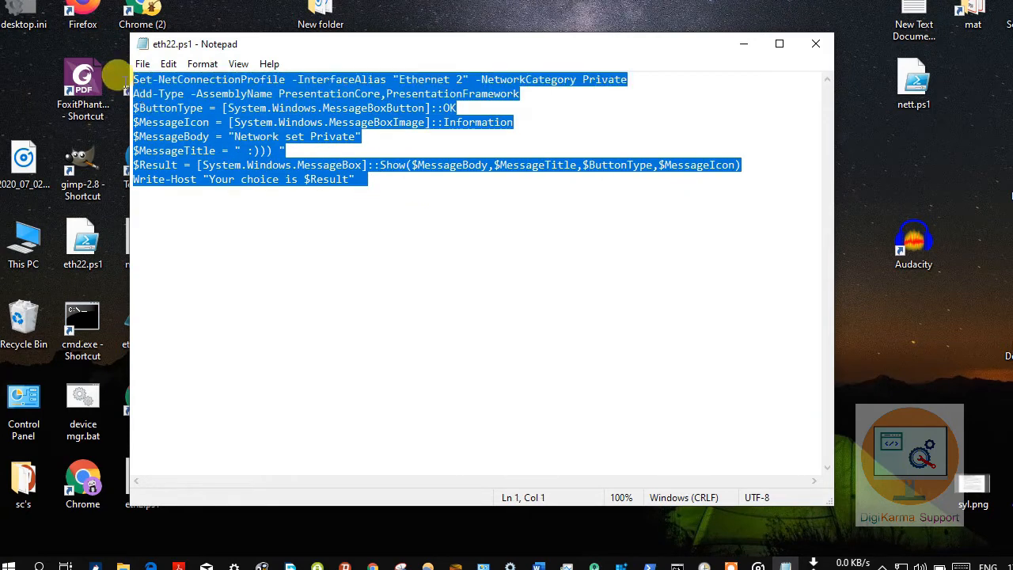
left_click(252, 163)
left_click(136, 78)
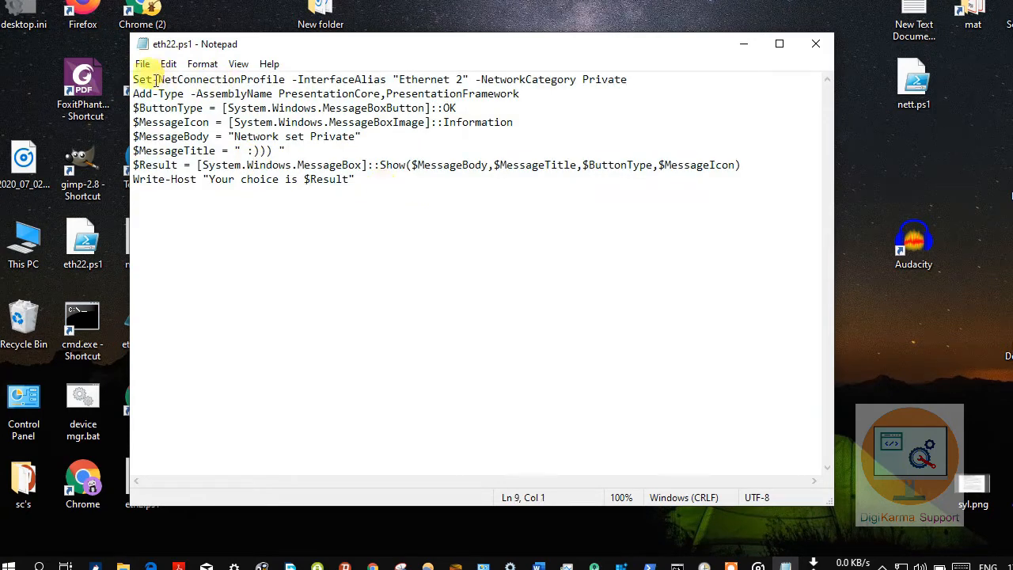
left_click_drag(145, 76, 638, 79)
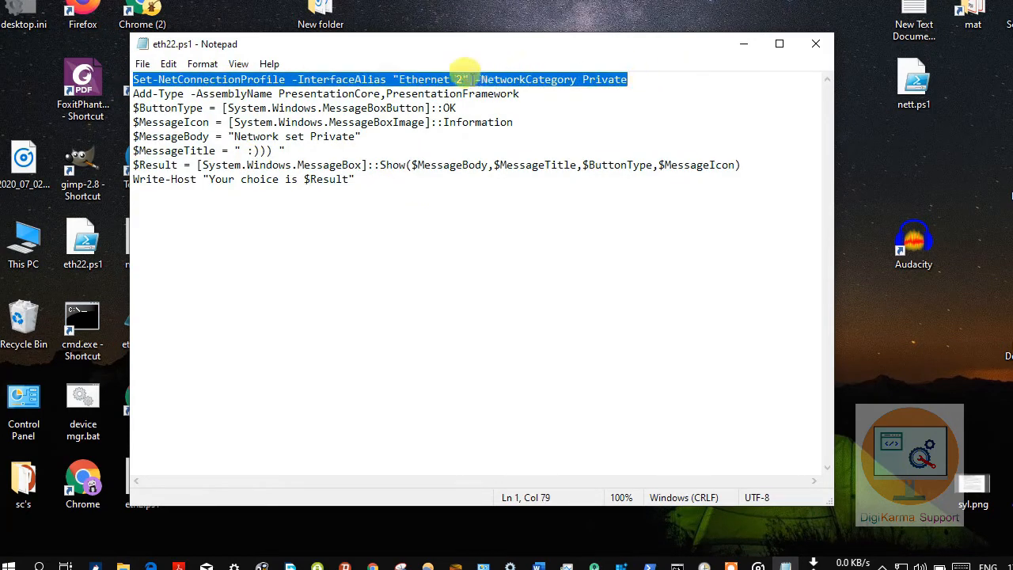
left_click(470, 80)
key("Return")
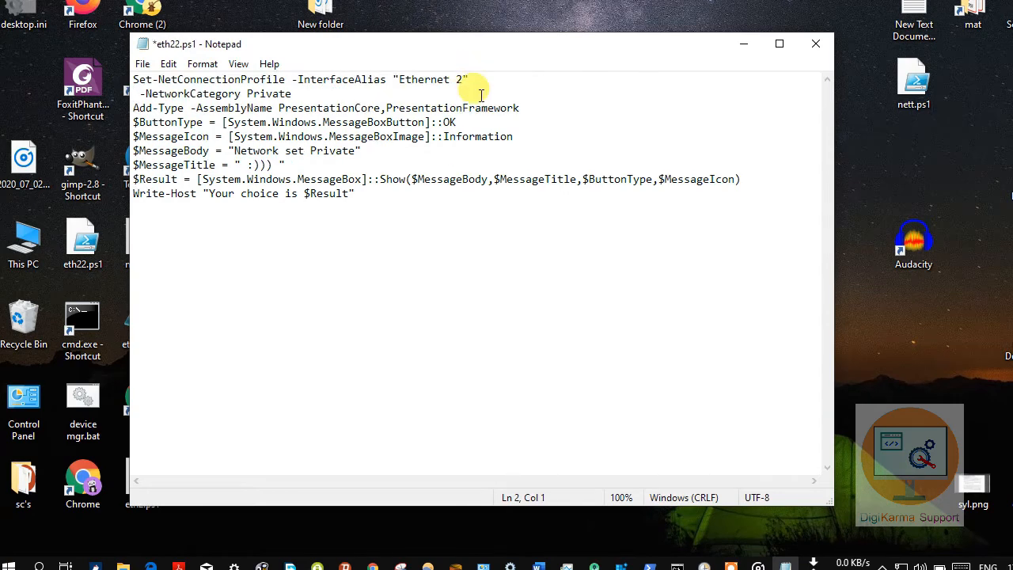
key("BackSpace")
Look over the complete eth22.ps1 script once more and minimize its window.
left_click_drag(384, 185, 126, 79)
left_click(363, 247)
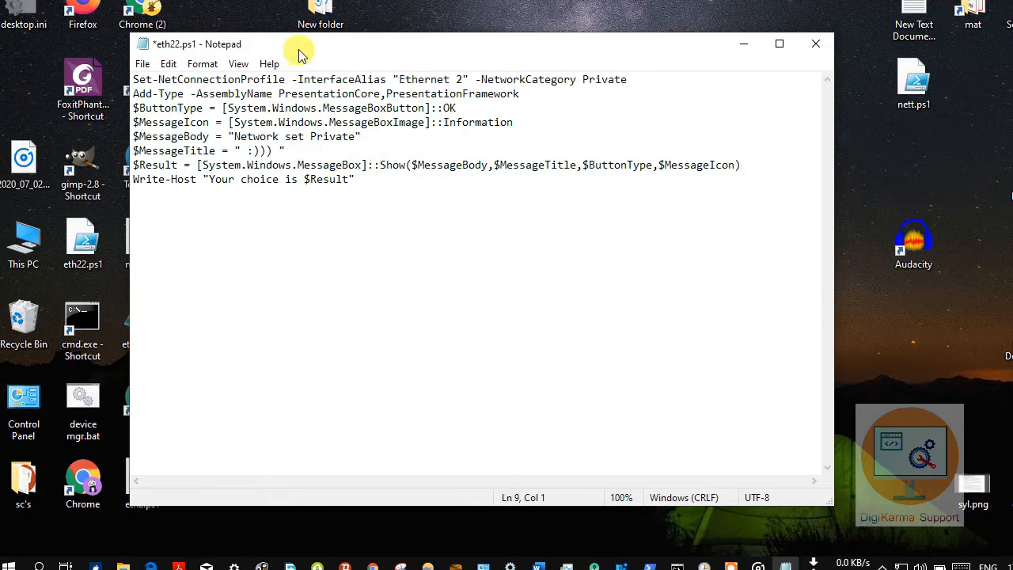
left_click_drag(300, 57, 509, 68)
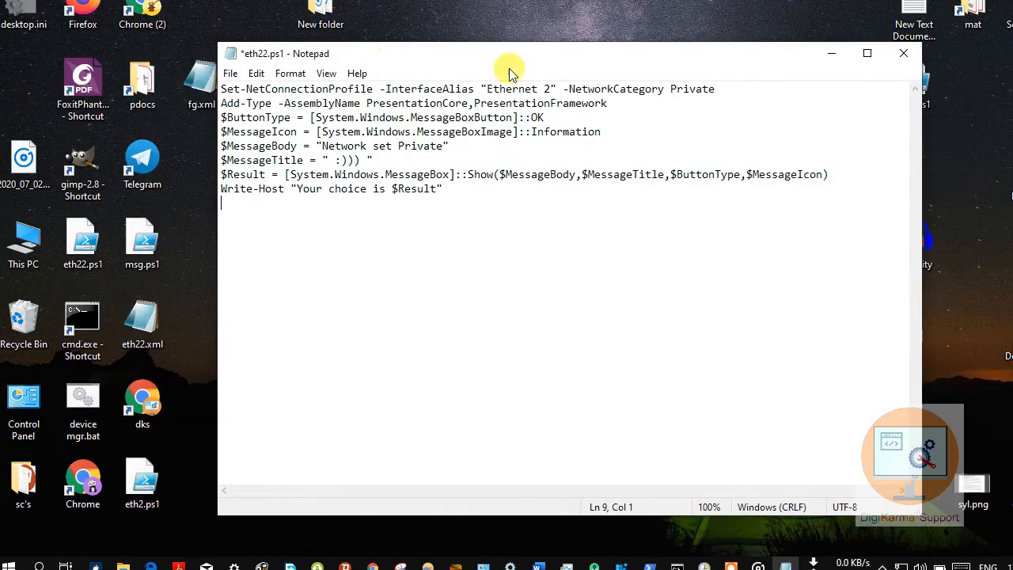
left_click(839, 53)
Create a new text document on the desktop with its default name and open it in a single Notepad window.
right_click(277, 152)
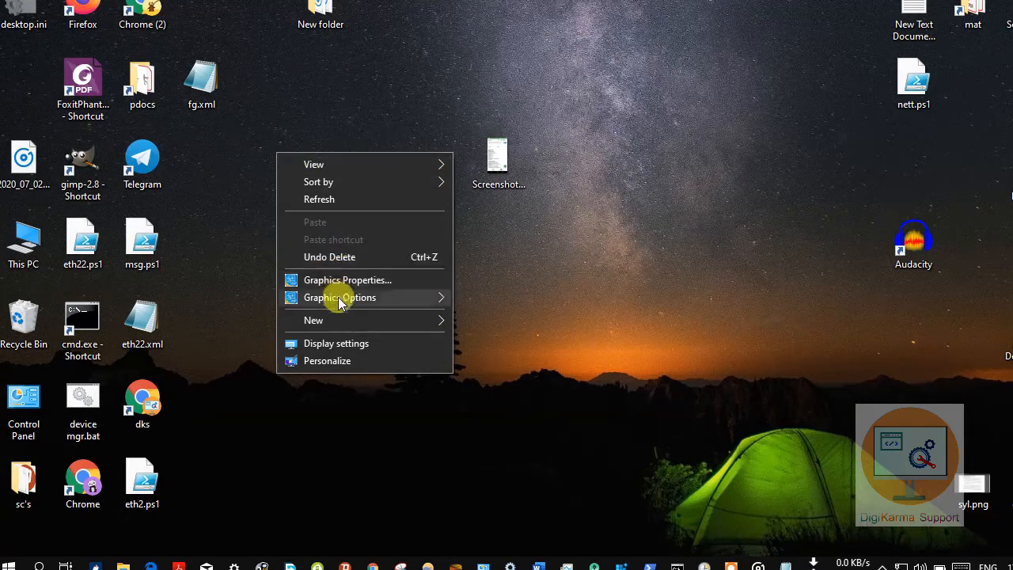
mouse_move(396, 319)
left_click(510, 484)
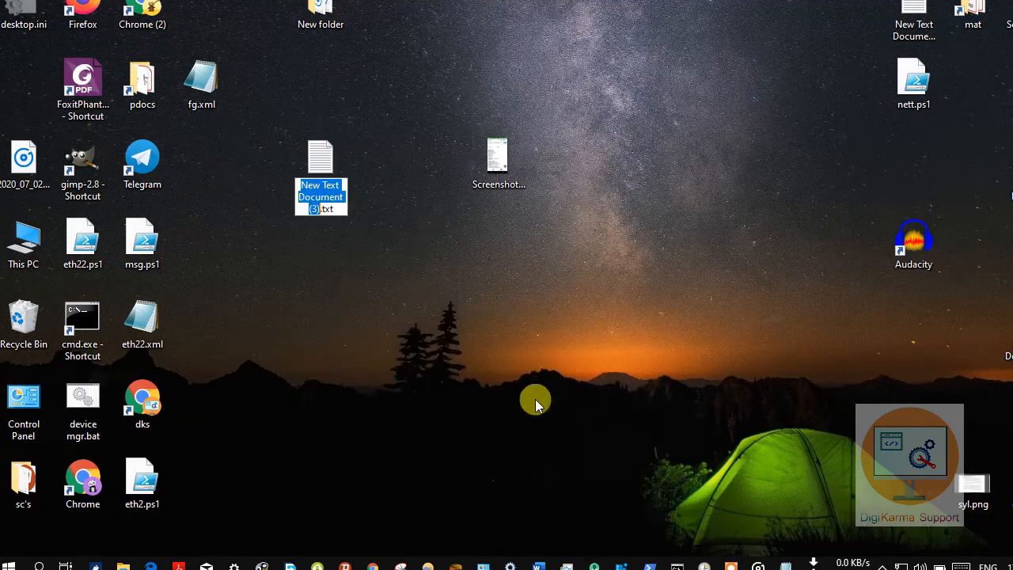
key("Return")
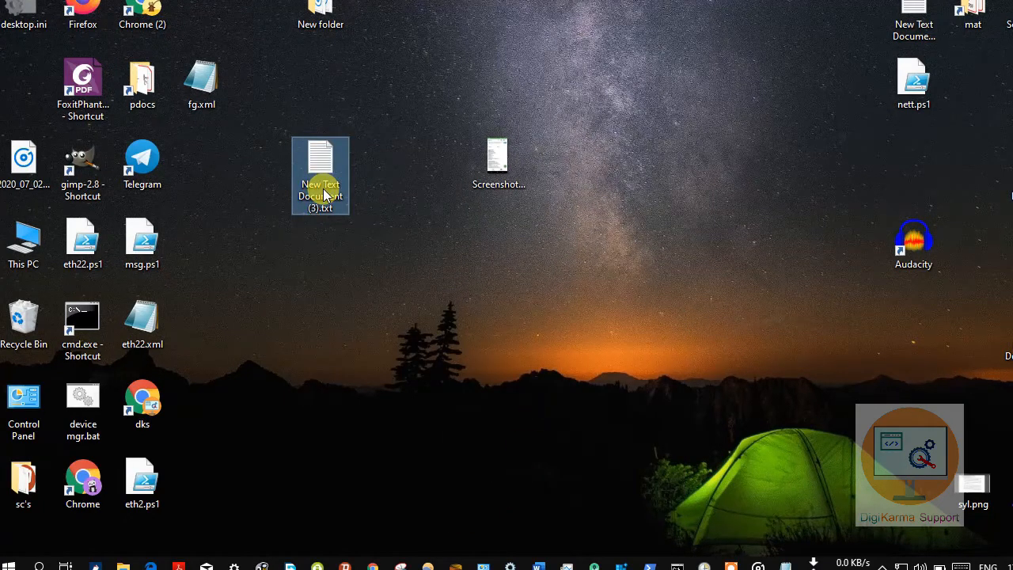
double_click(323, 194)
left_click_drag(277, 70, 427, 69)
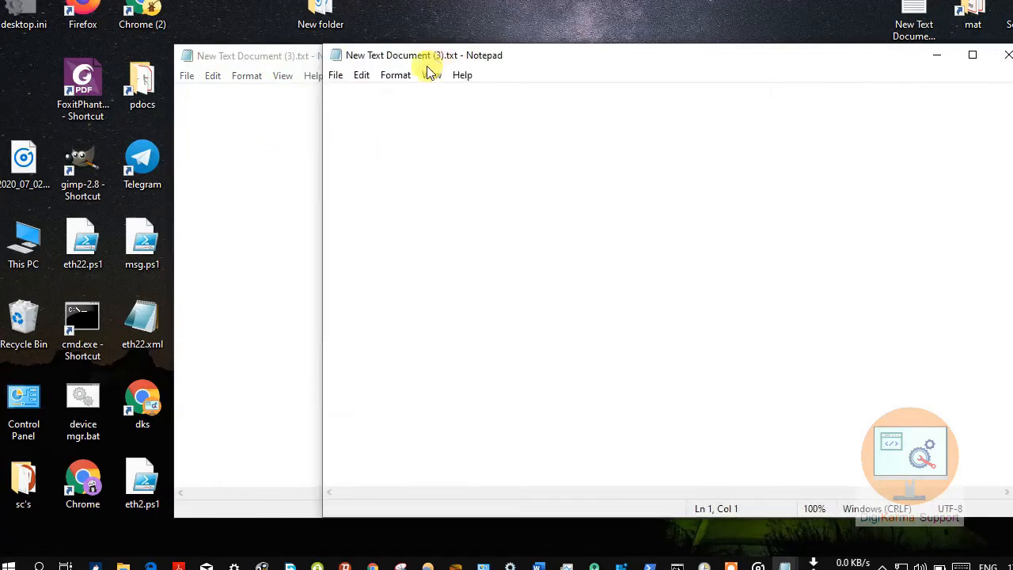
left_click(1002, 62)
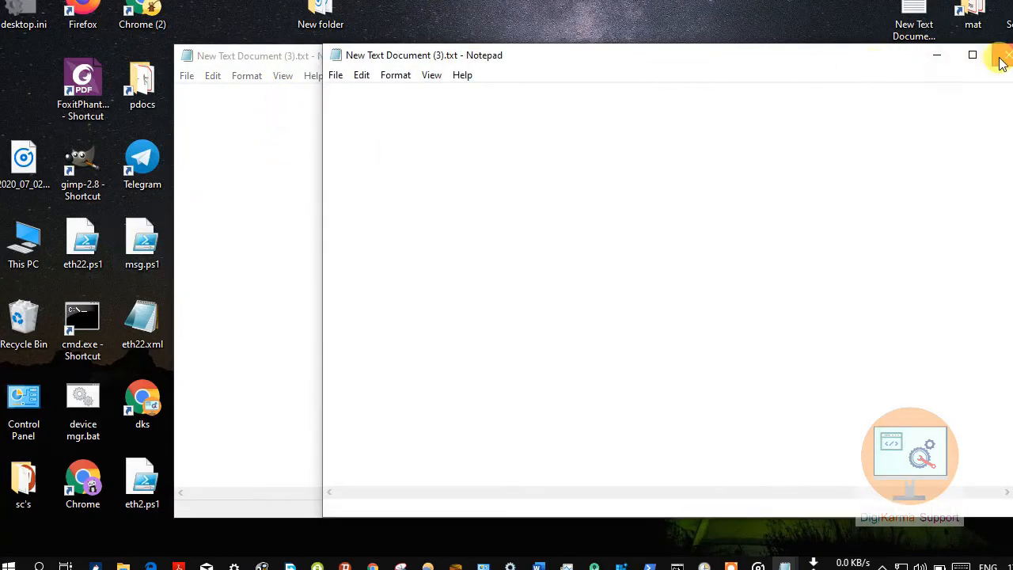
left_click_drag(468, 63, 586, 64)
Copy the whole script from eth22.ps1 into the new empty text document.
double_click(83, 238)
left_click_drag(584, 246, 273, 89)
key("ctrl+c")
left_click(1008, 55)
key("ctrl+v")
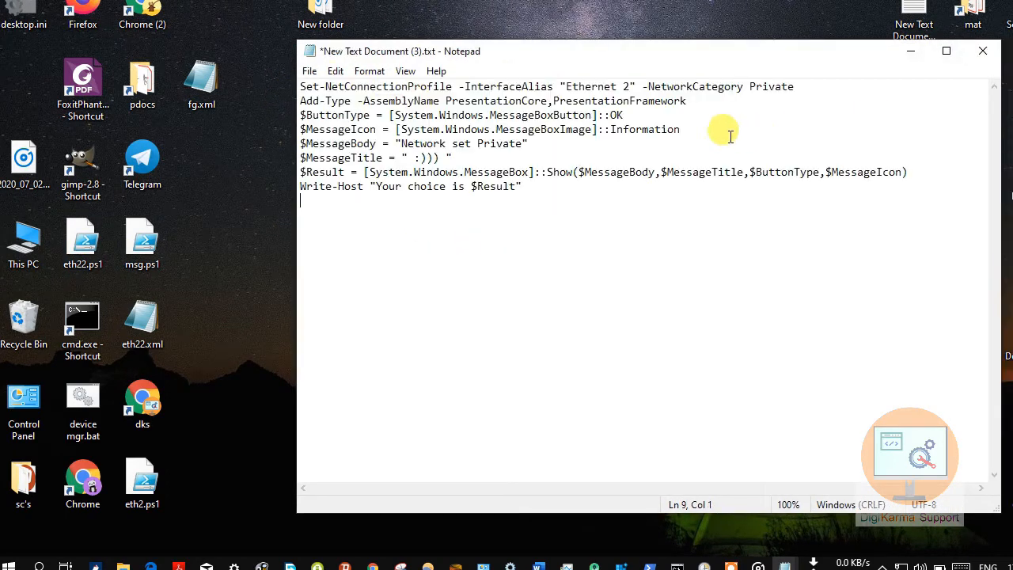
Start saving the new document under another name, with the file type set to All Files.
left_click(308, 71)
left_click(368, 158)
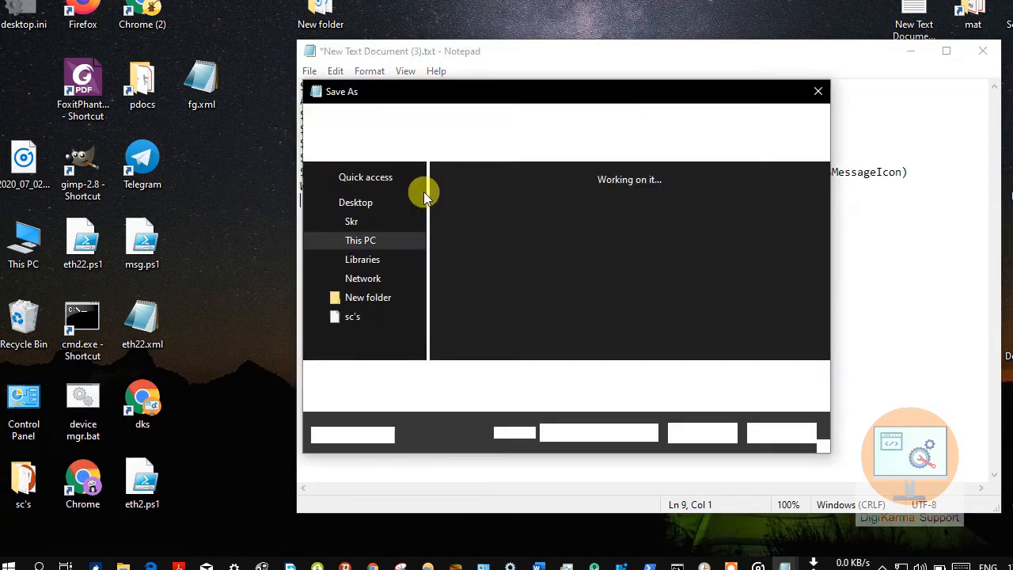
left_click(486, 397)
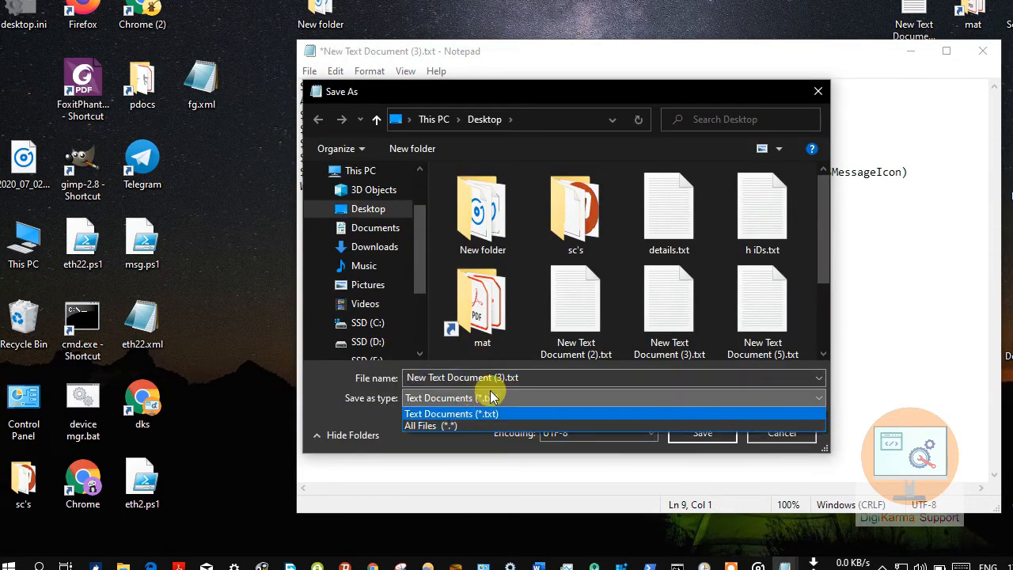
left_click(475, 426)
Save the script on the Desktop as nett.ps1, replacing the existing file, then close it and refresh the desktop.
type("m")
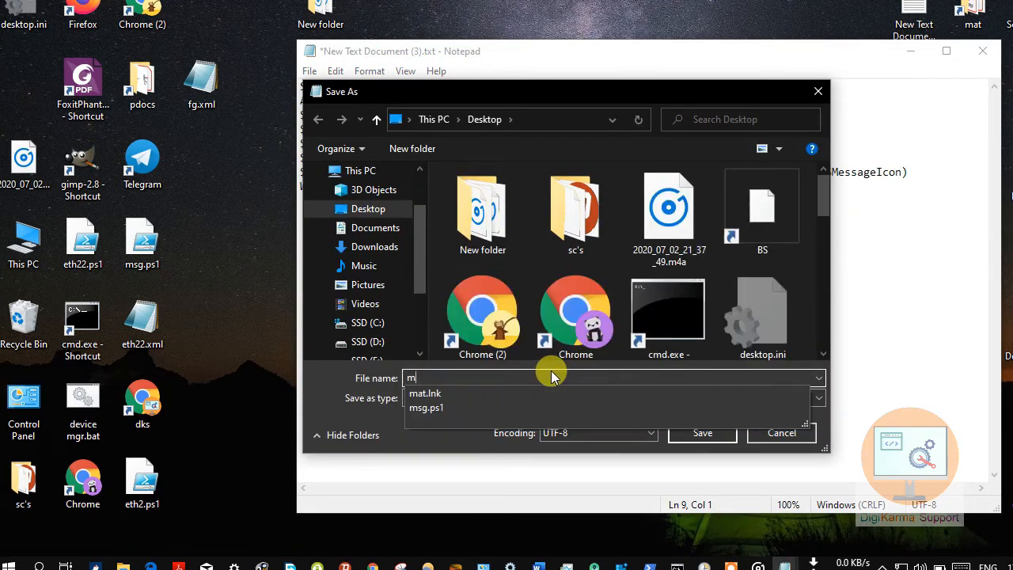
key("BackSpace")
type("ne")
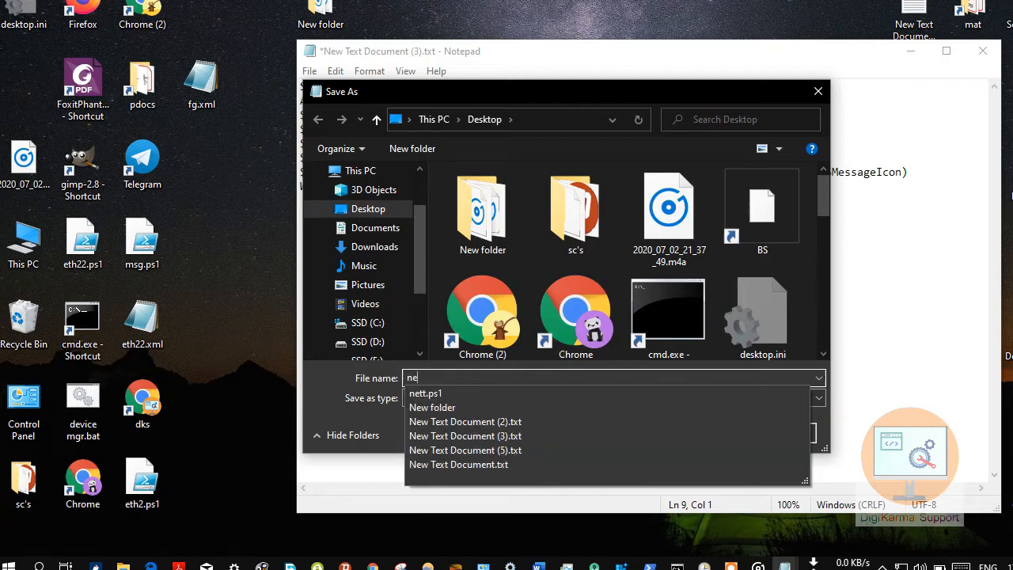
type("tt")
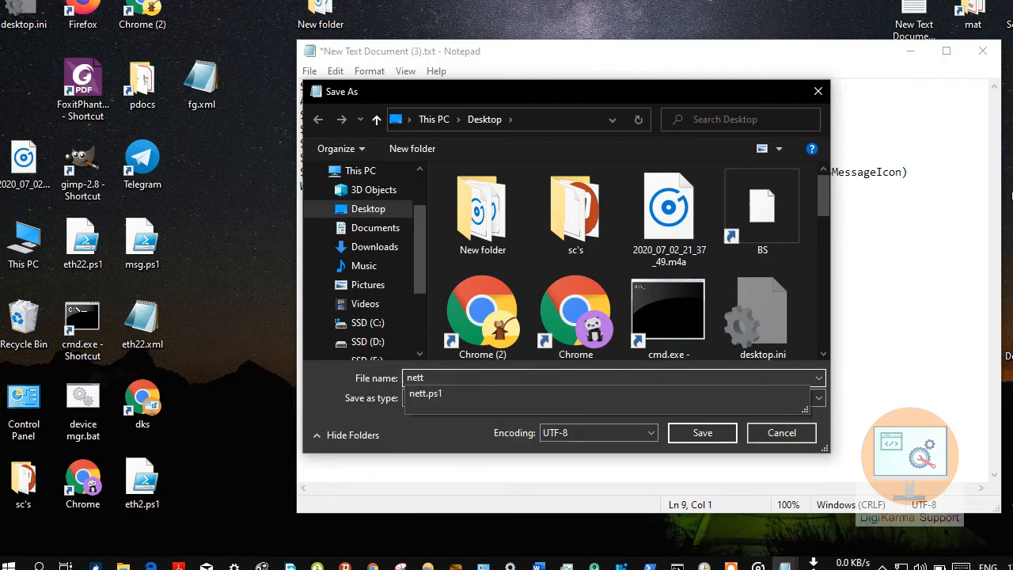
left_click(447, 394)
mouse_move(443, 379)
left_mouse_down()
mouse_move(418, 378)
mouse_move(443, 388)
mouse_move(423, 378)
mouse_move(448, 378)
left_mouse_up()
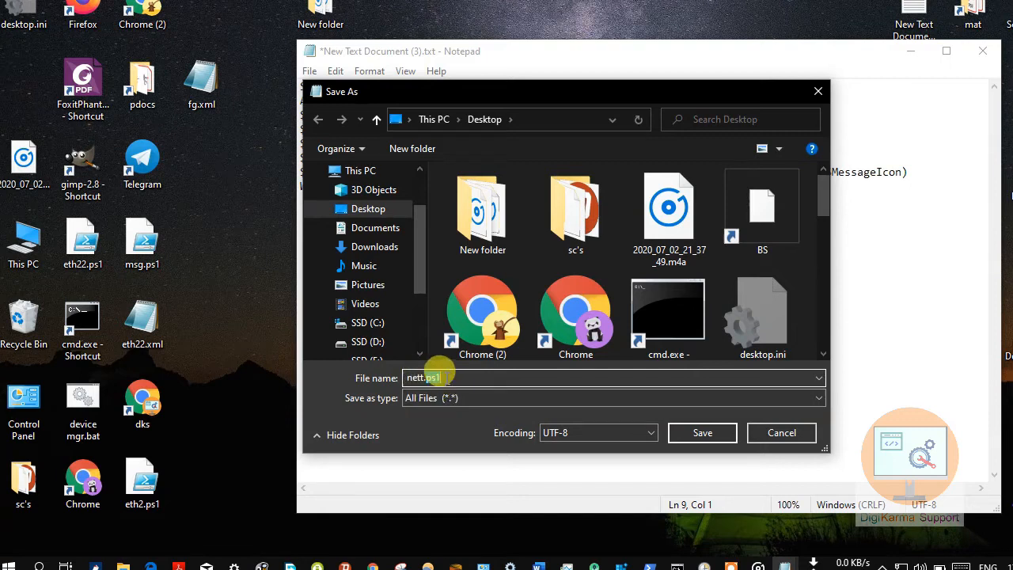
left_click(484, 378)
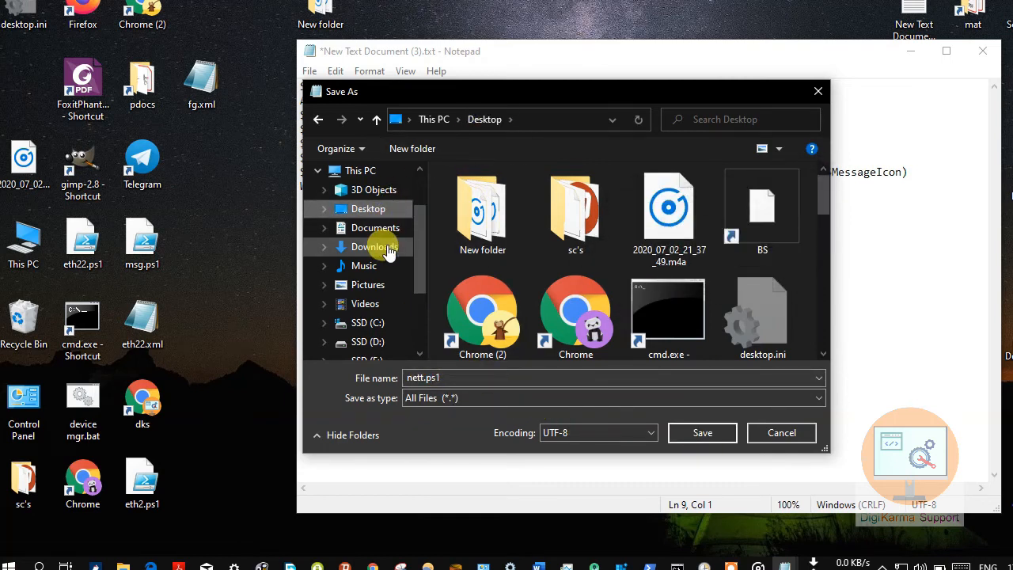
left_click(693, 432)
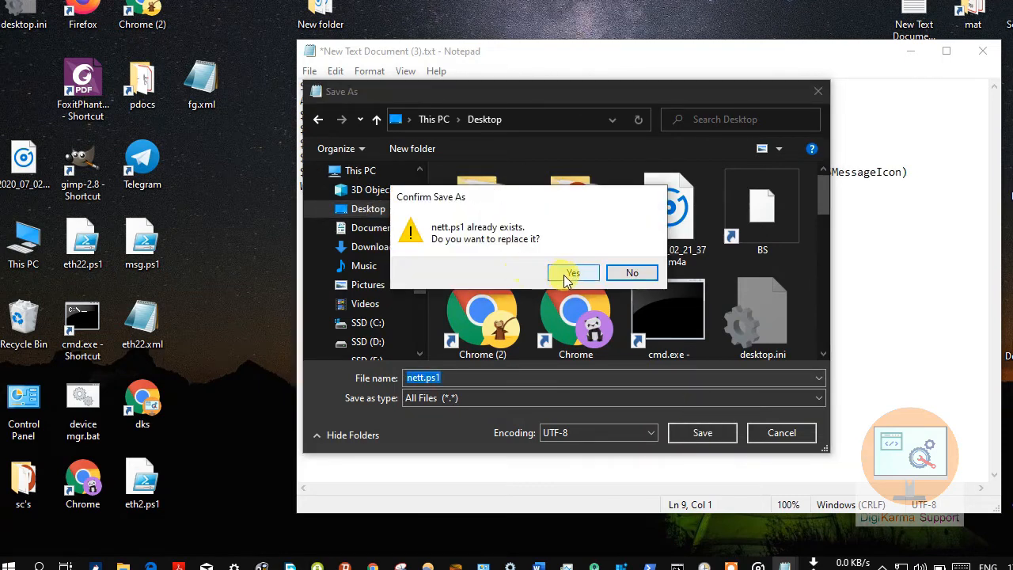
left_click(575, 273)
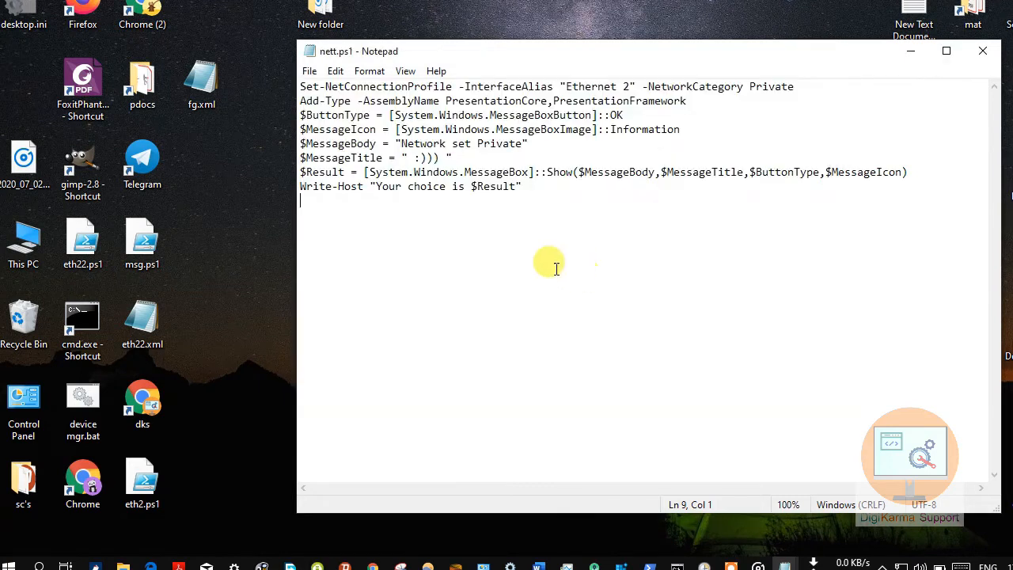
left_click(983, 51)
right_click(558, 93)
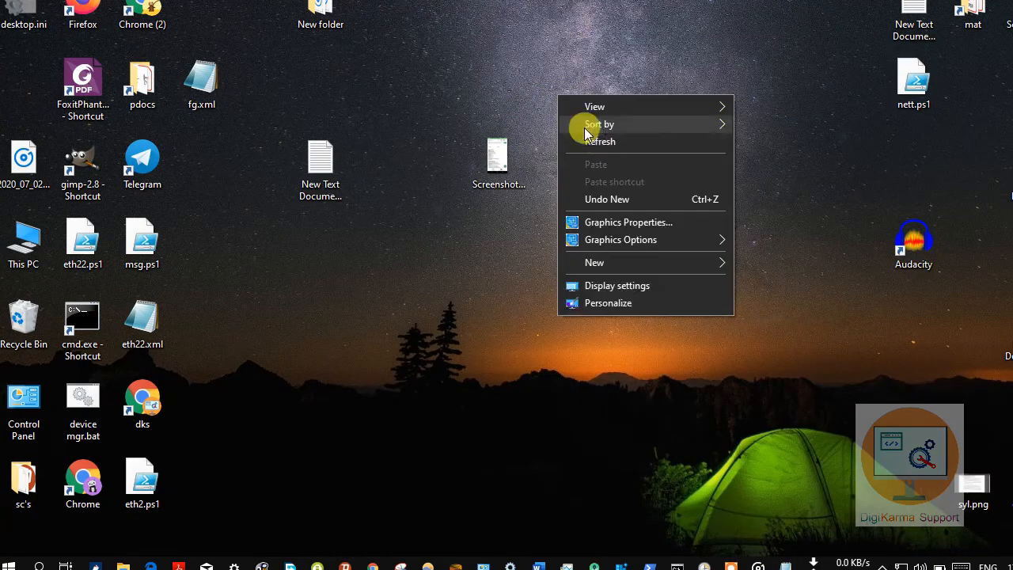
left_click(625, 140)
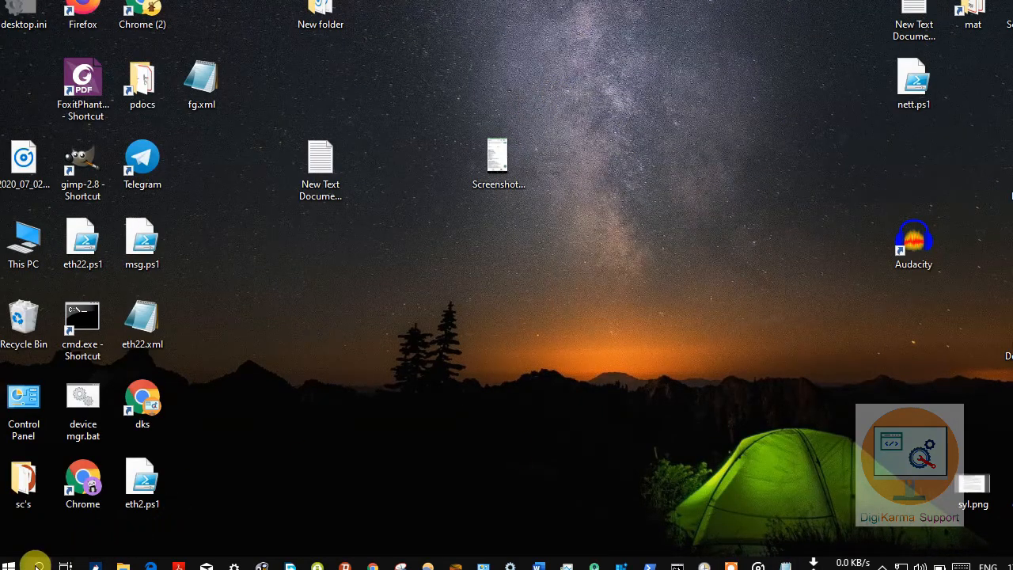
Search Windows for powershell and run Windows PowerShell as administrator.
left_click(39, 563)
type("powe")
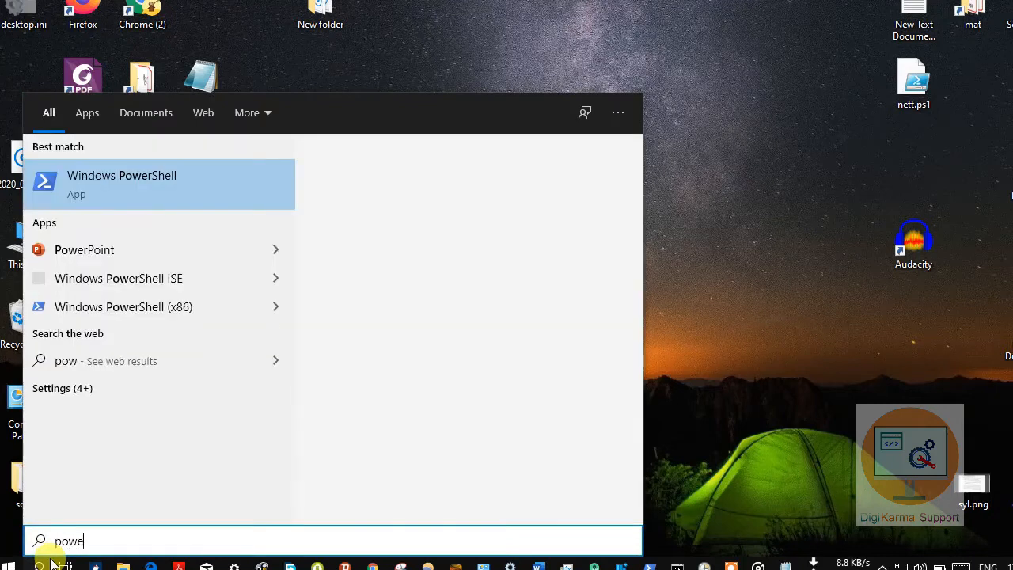
type("rs")
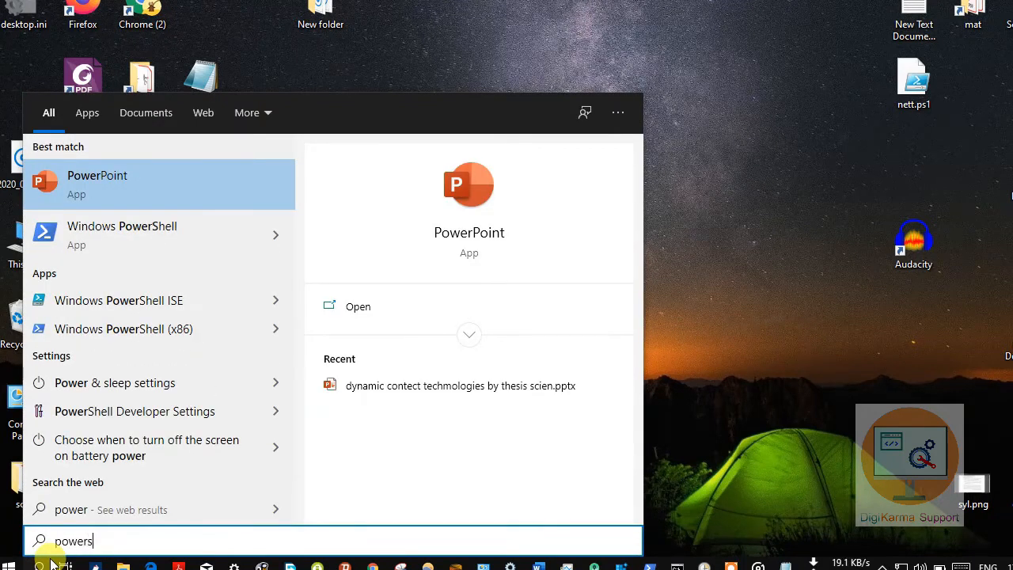
type("hell")
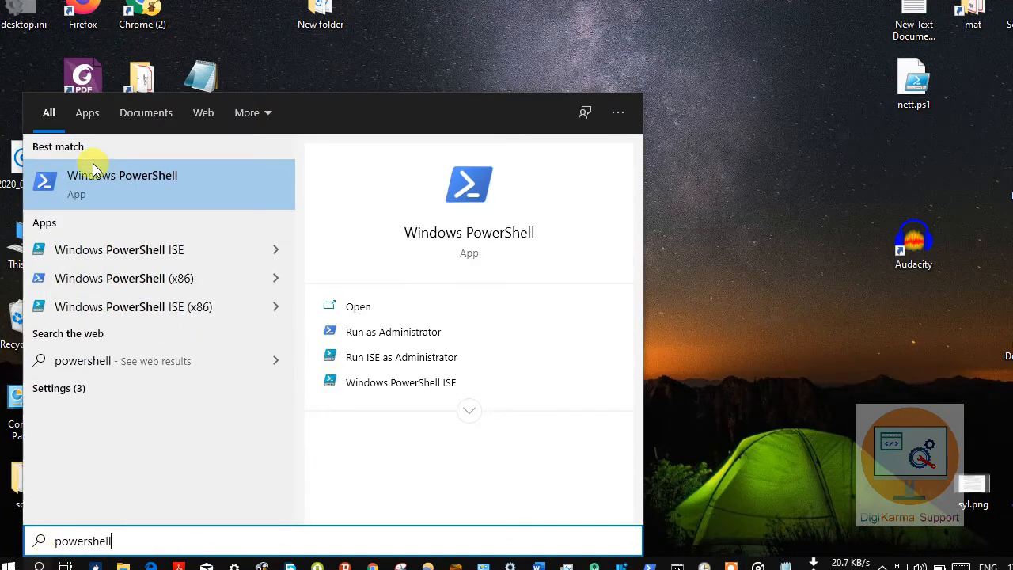
right_click(109, 171)
left_click(135, 185)
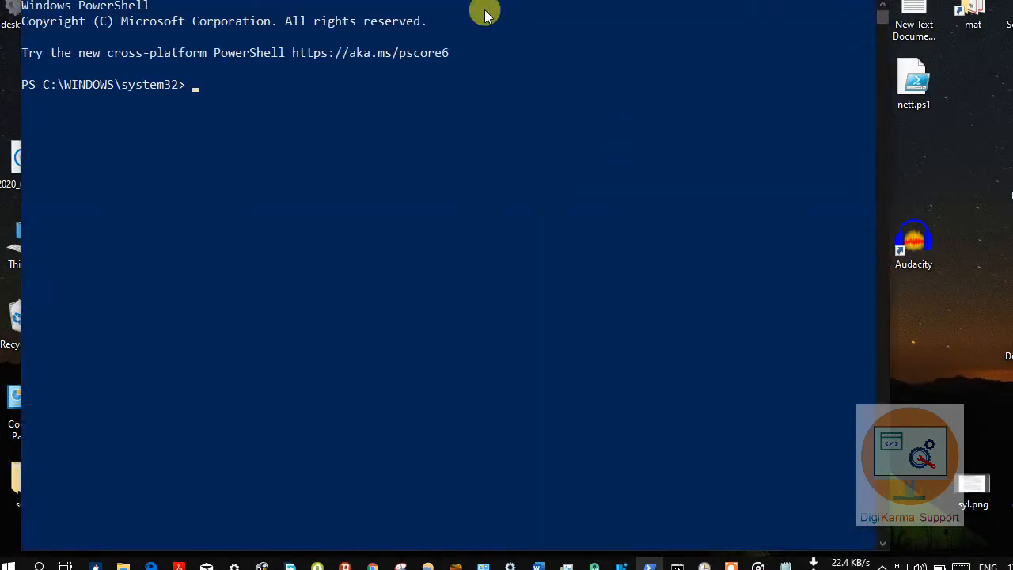
Run Get-netconnectionprofile in PowerShell to look up the interface alias of the connected network.
left_click_drag(487, 1, 588, 45)
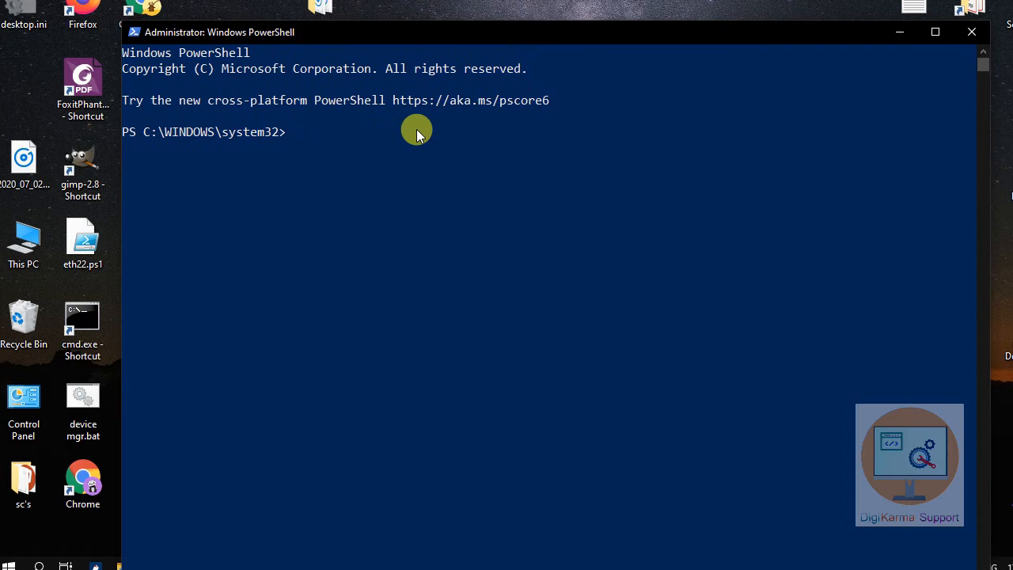
type("Get-netconnectionprofile")
key("Return")
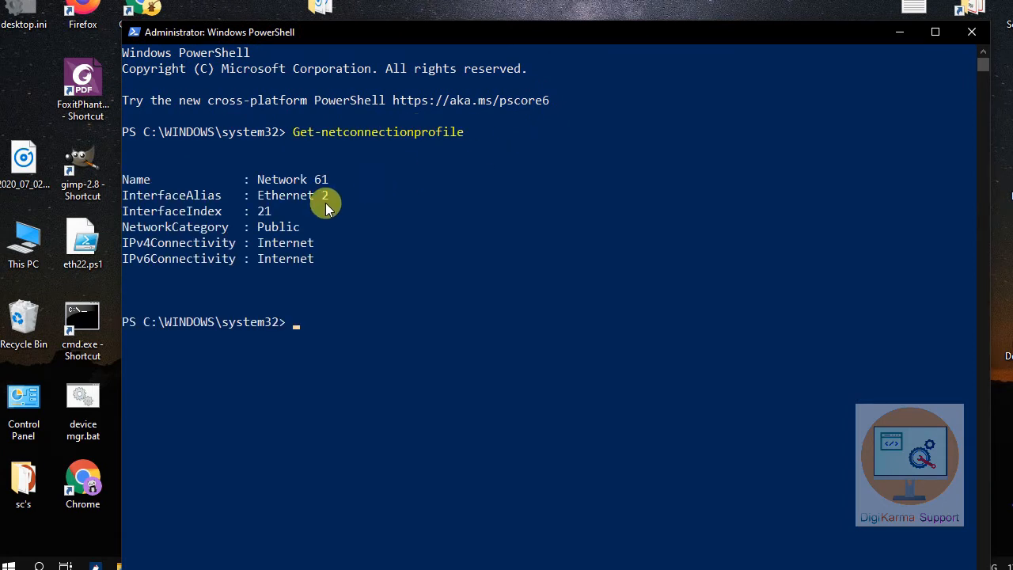
Examine the network name, interface alias and network category in the Get-netconnectionprofile output, and minimize PowerShell.
left_click_drag(255, 180, 330, 180)
left_click(301, 211)
left_click_drag(123, 195, 151, 198)
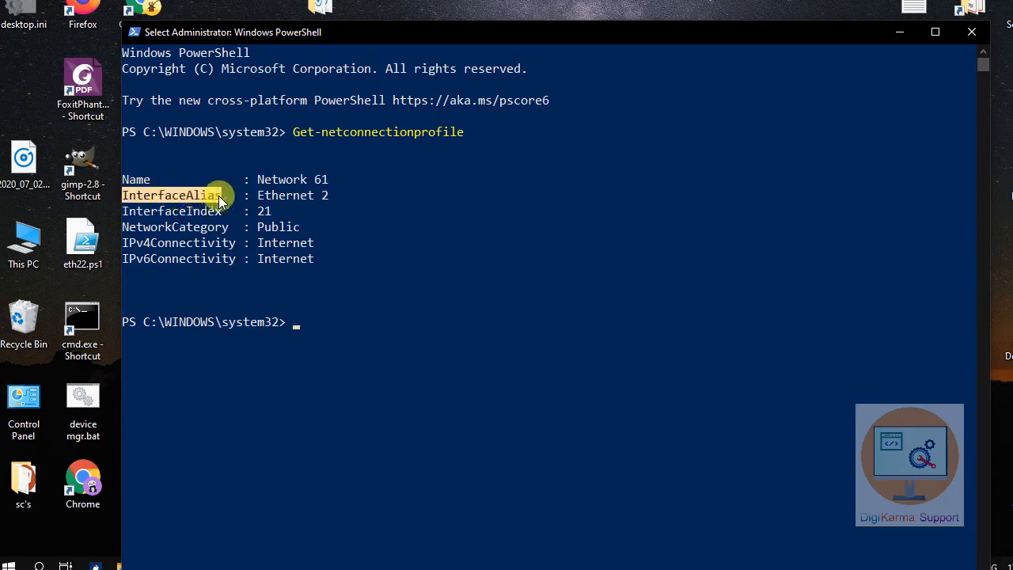
left_click_drag(243, 196, 293, 198)
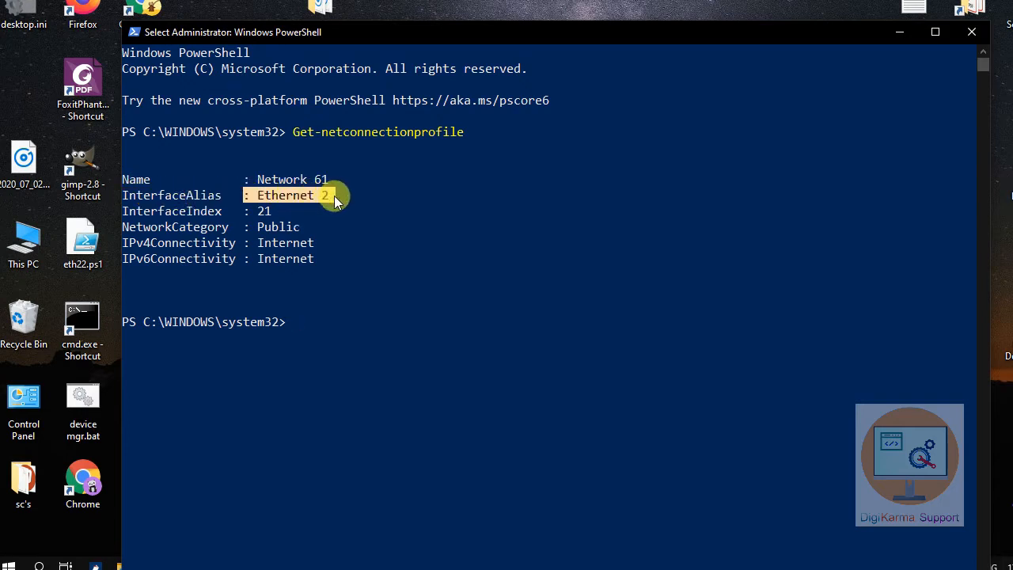
left_click(301, 215)
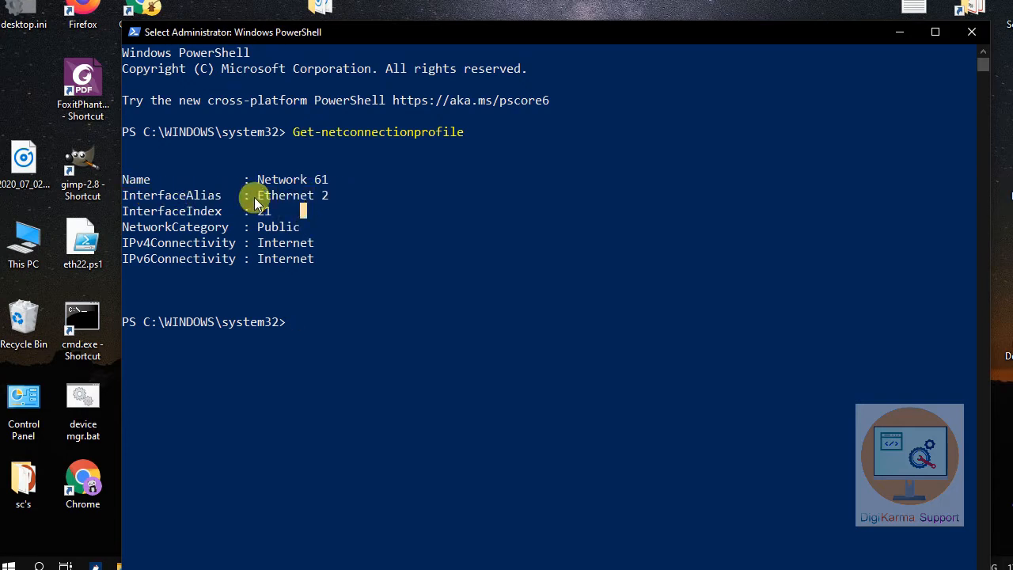
left_click(308, 210)
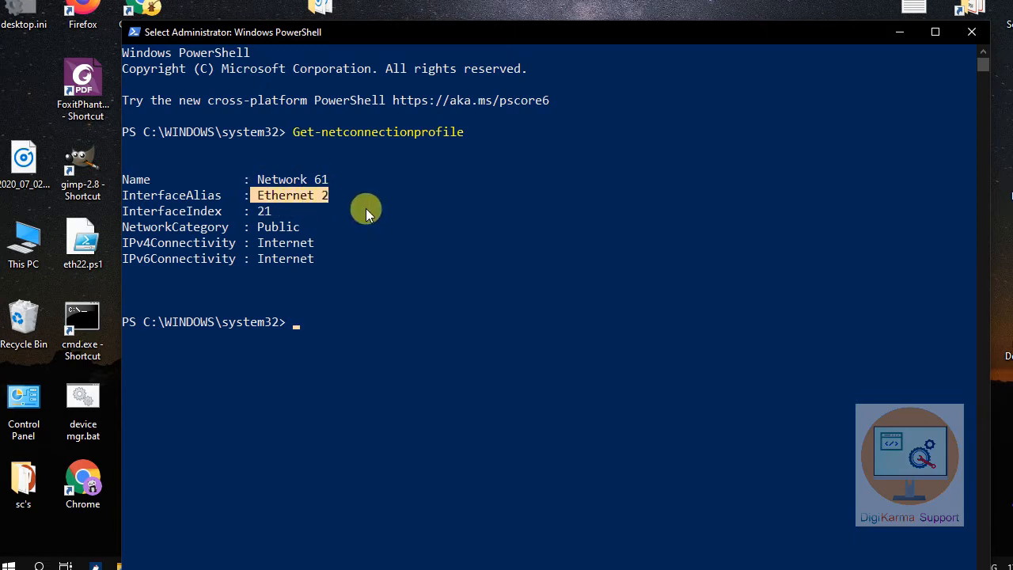
left_click(289, 212)
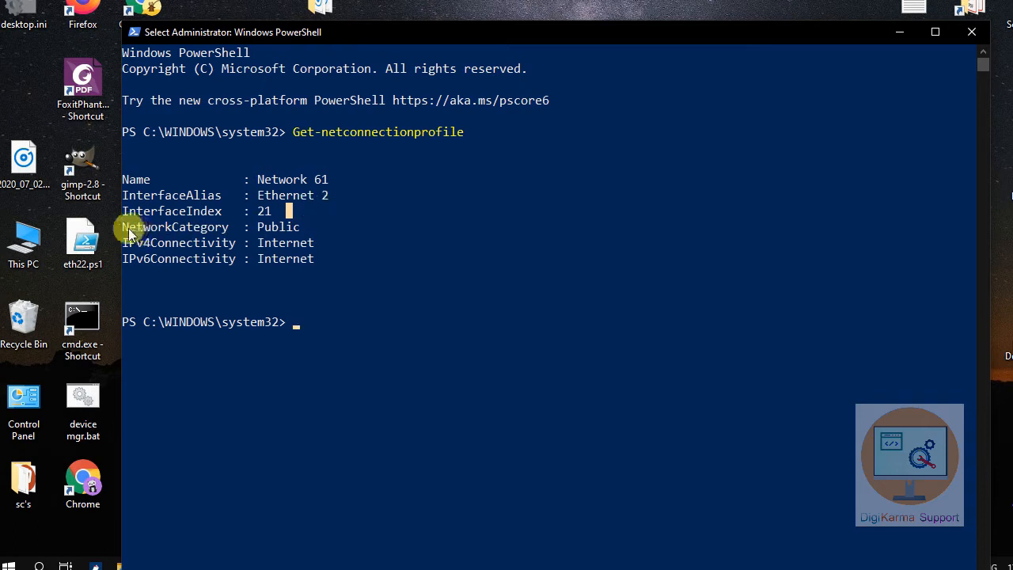
left_click_drag(133, 230, 203, 237)
left_click(258, 229)
left_click(305, 226)
left_click(903, 28)
Open eth22.ps1 from the desktop and examine its Set-NetConnectionProfile line and the message box code.
double_click(99, 243)
left_click_drag(299, 86, 796, 87)
left_click_drag(624, 249, 837, 79)
left_click(908, 51)
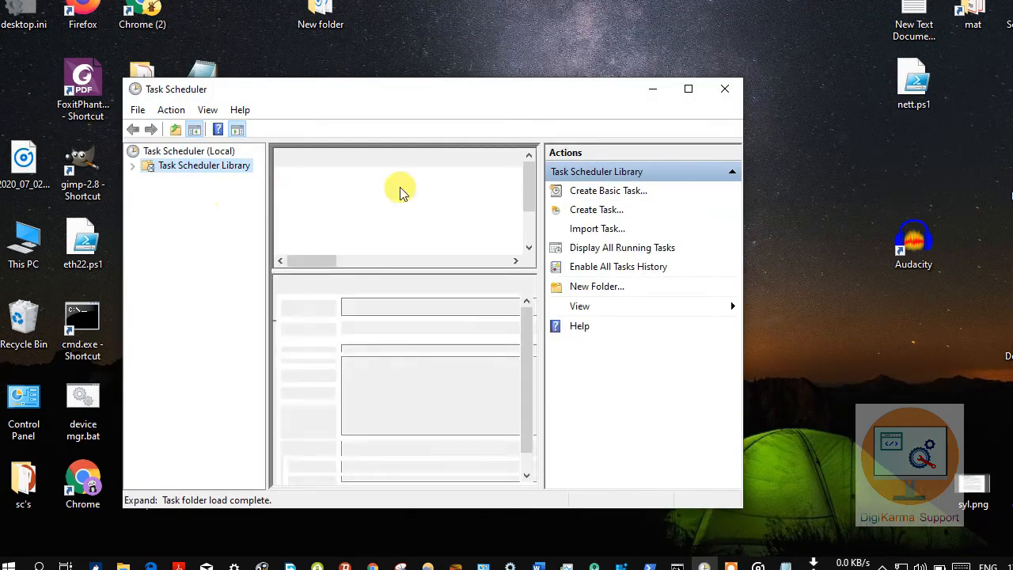
Enable the eth22 task in the Task Scheduler Library, dismiss the script's message box and close Task Scheduler.
left_click(362, 204)
right_click(399, 206)
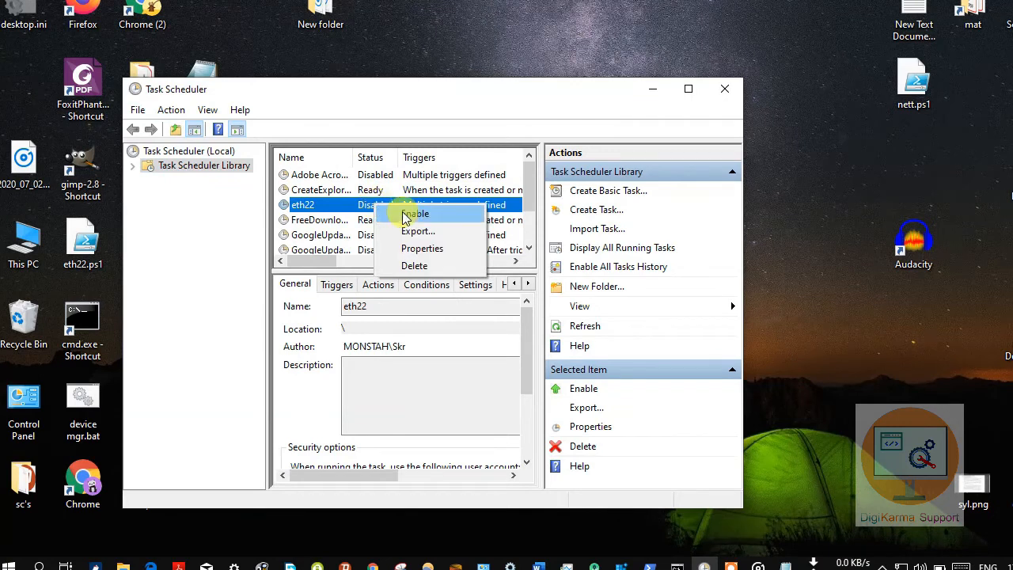
left_click(413, 214)
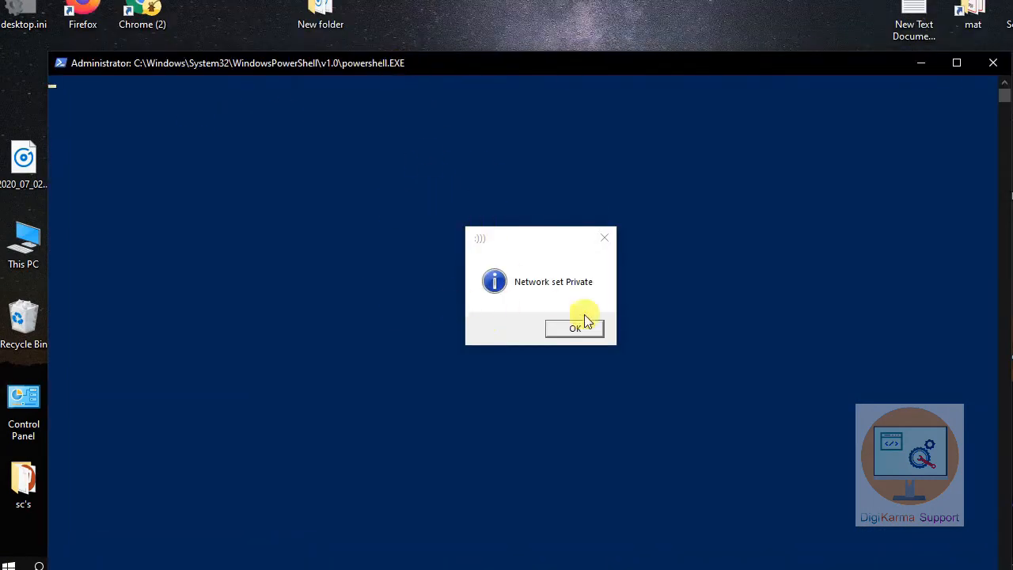
left_click(583, 329)
left_click(724, 89)
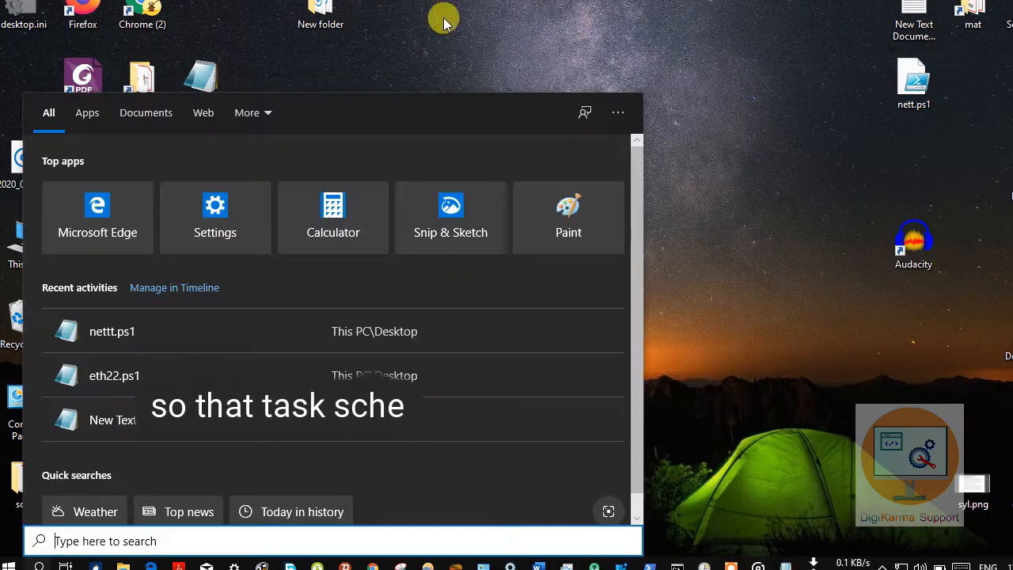
Switch back to the administrator PowerShell window and run Get-ExecutionPolicy to check the current script policy.
left_click(443, 19)
mouse_move(649, 563)
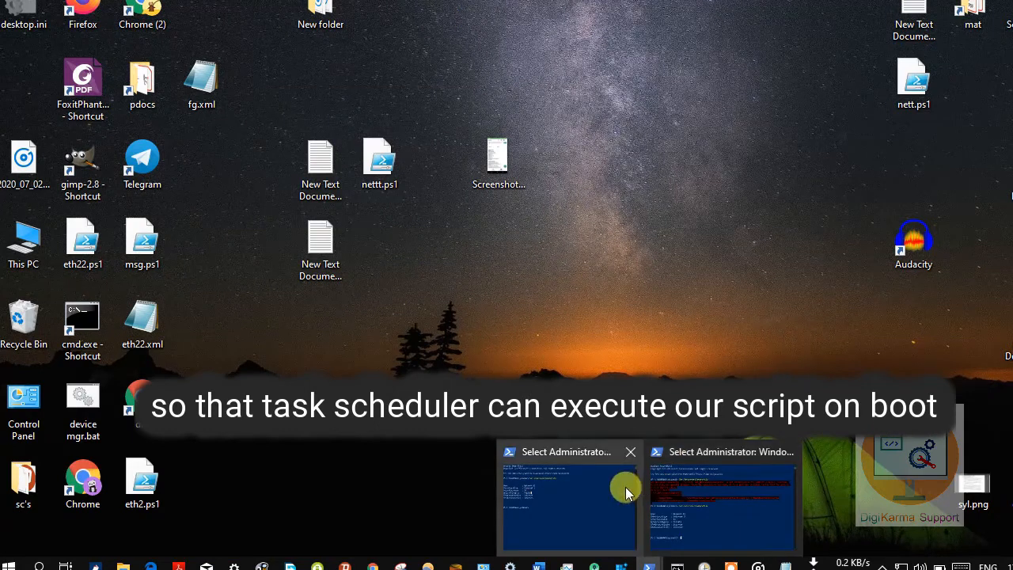
left_click(609, 441)
scroll(352, 355, "down", 2)
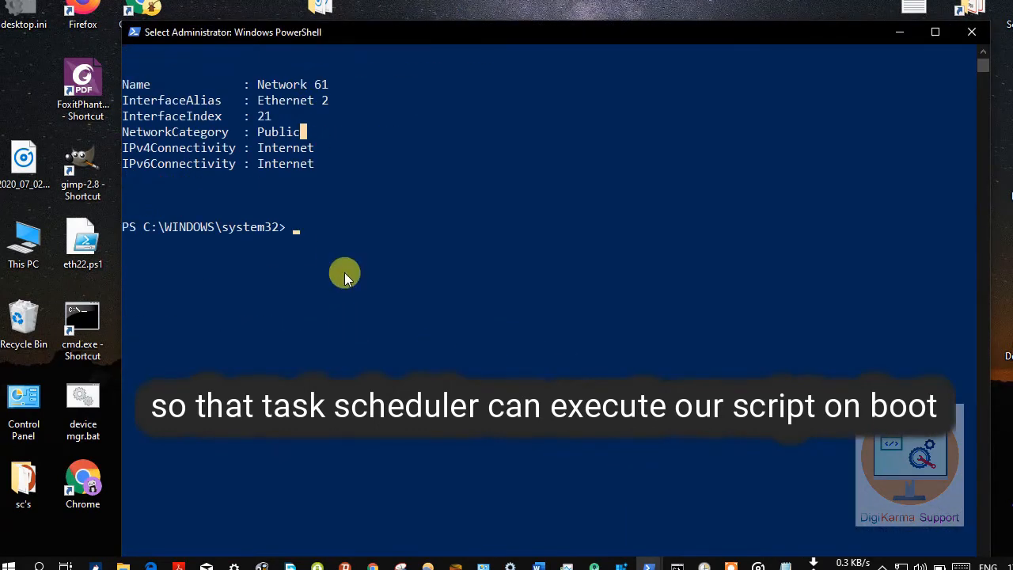
key("Up")
key("Up")
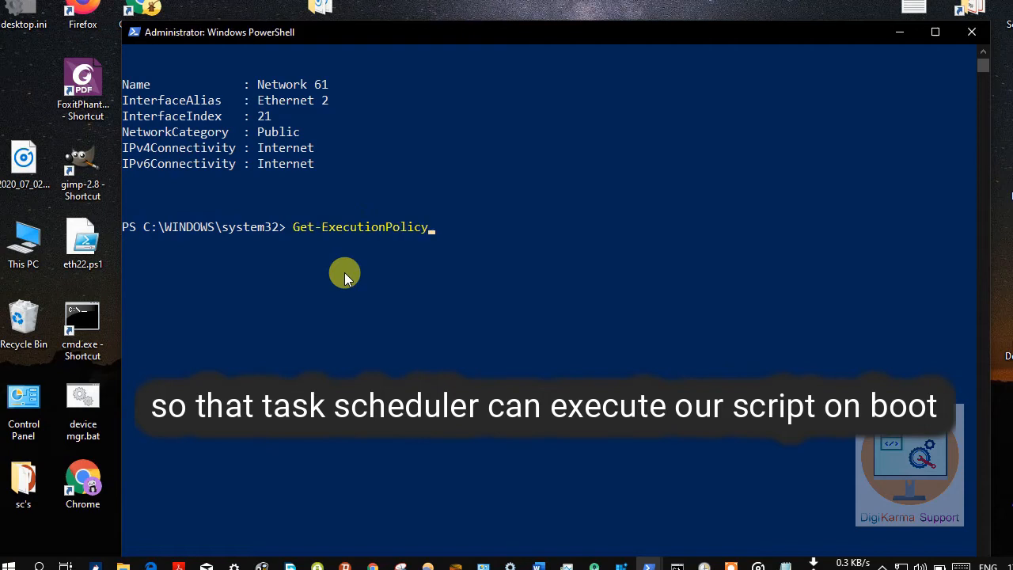
key("Return")
Run Set-ExecutionPolicy RemoteSigned and answer A (Yes to All) to the policy change.
key("Up")
key("Up")
key("Up")
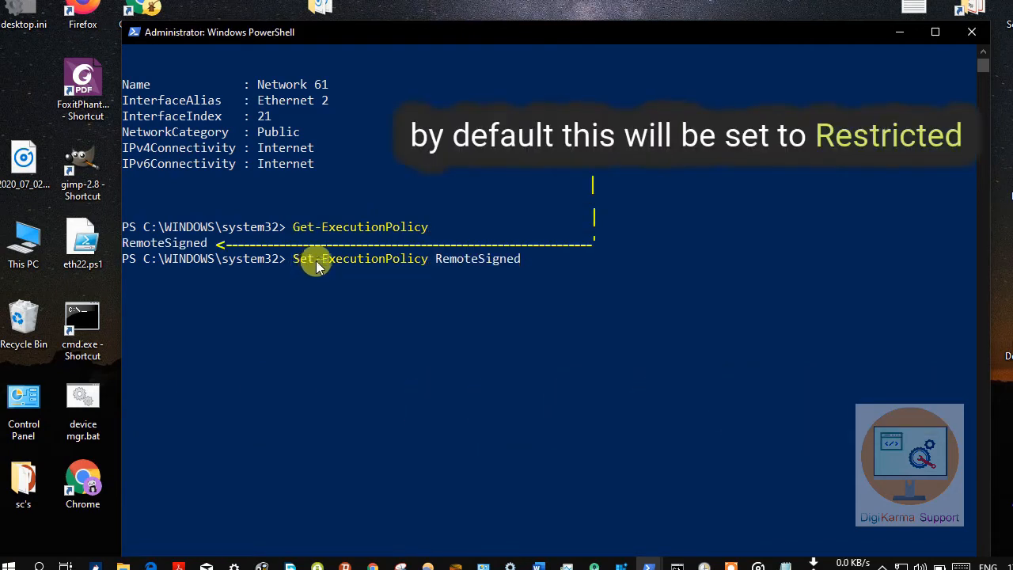
left_click(430, 260)
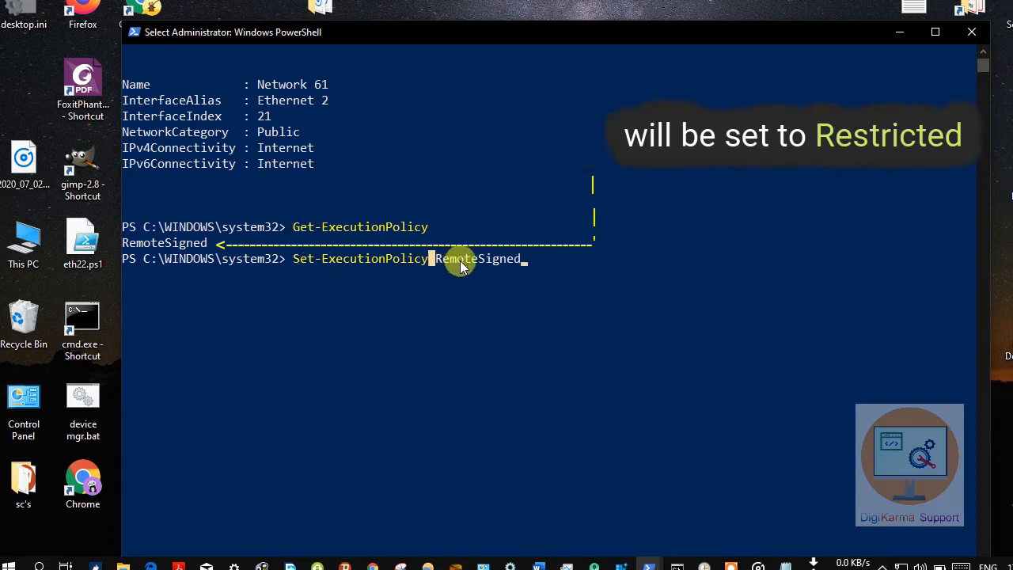
left_click(539, 259)
key("Escape")
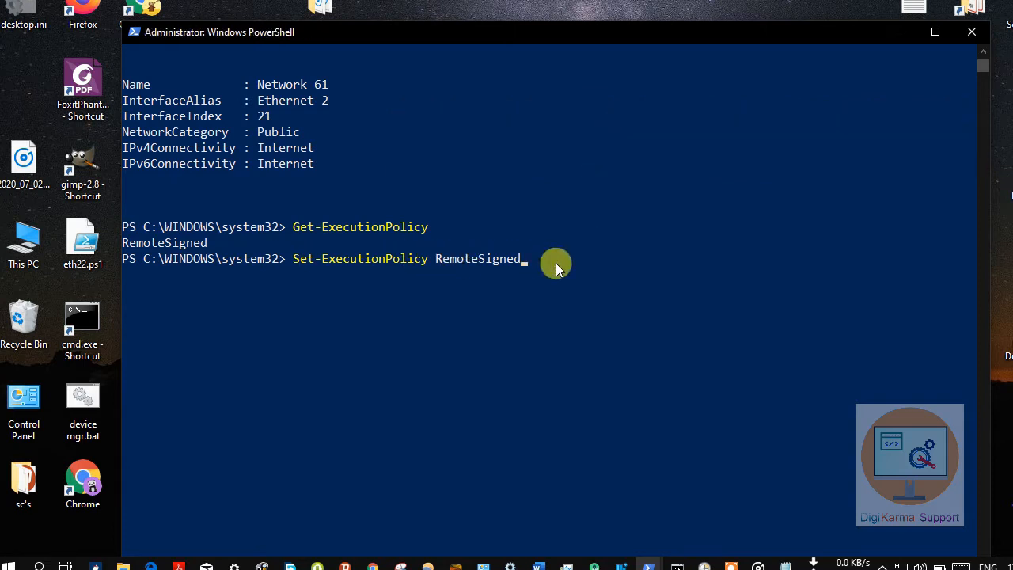
key("Return")
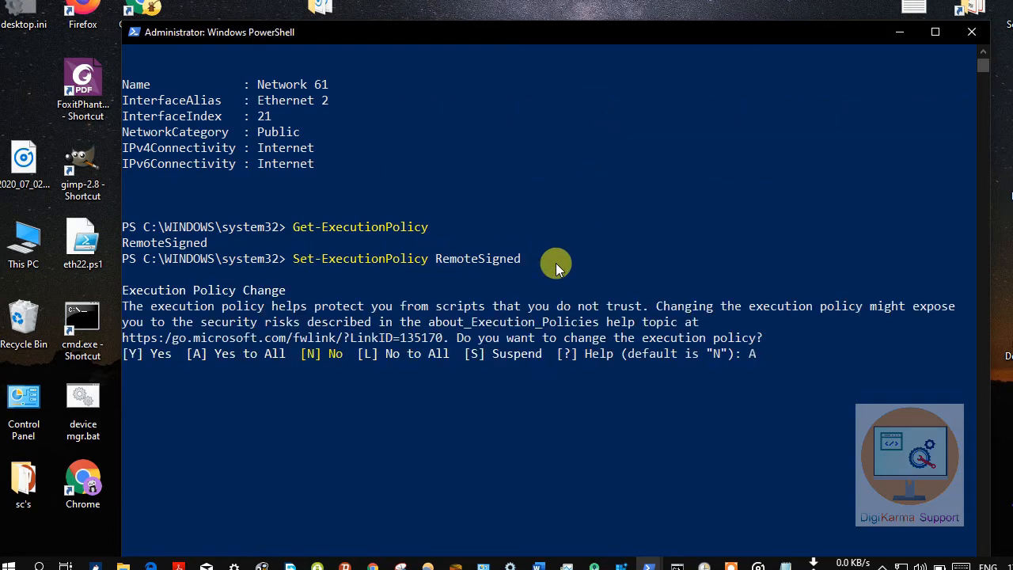
key("Return")
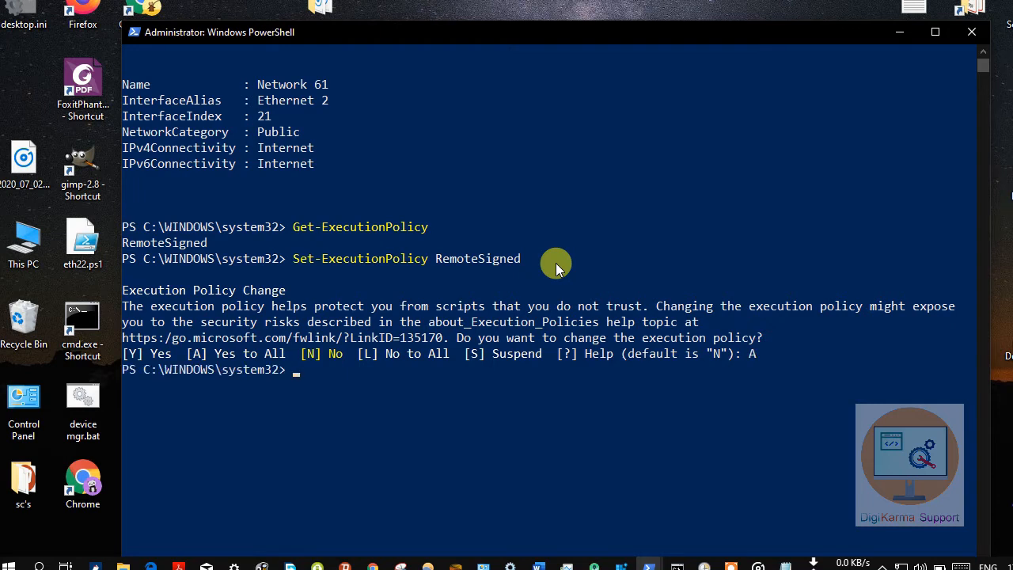
Run Get-ExecutionPolicy again to verify the policy change.
key("Up")
key("Up")
key("Return")
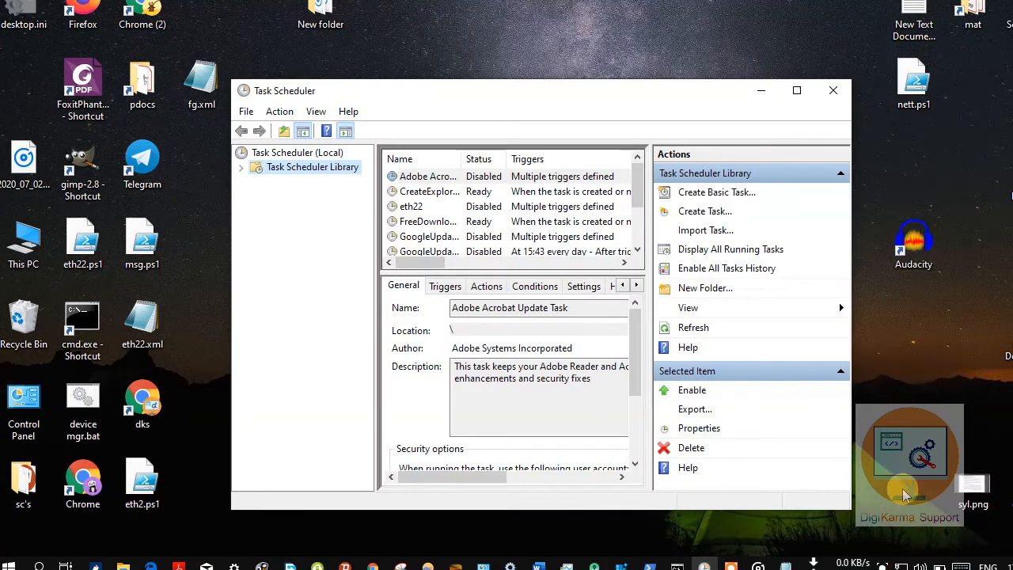
Open the properties of the connected Network 61, set its network profile to Public and minimize Settings.
left_click(901, 561)
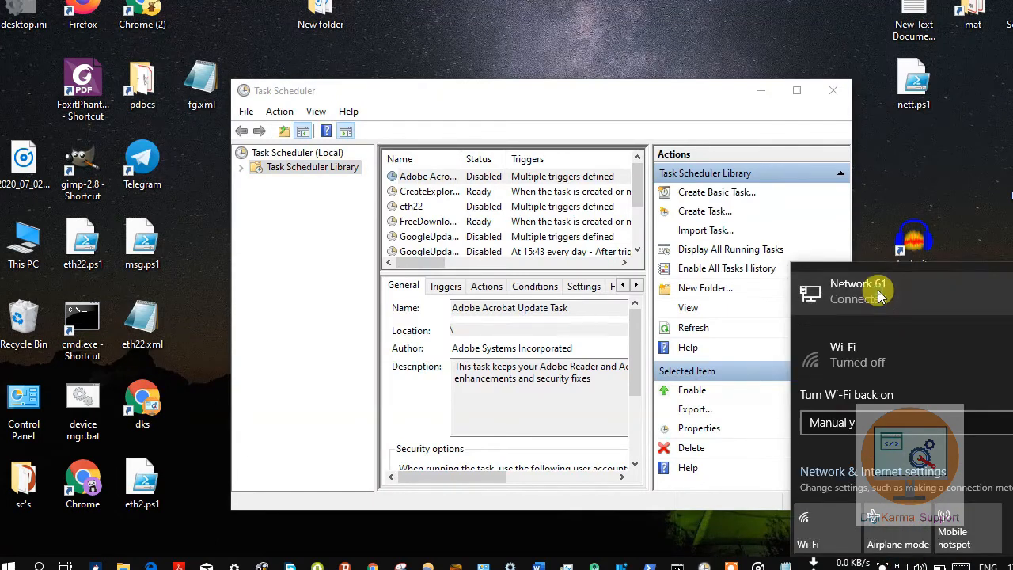
left_click(878, 291)
left_click(317, 182)
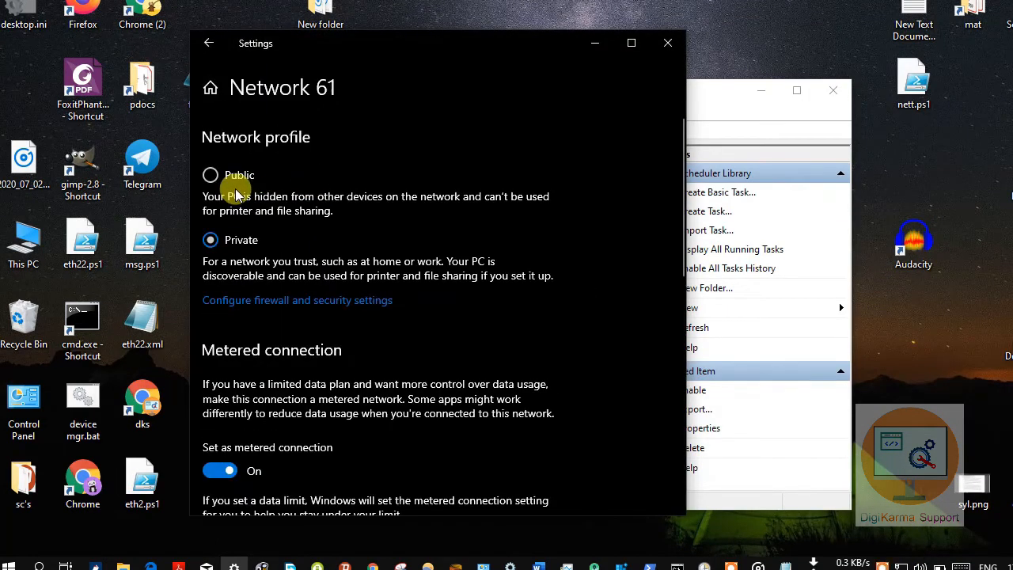
left_click(233, 180)
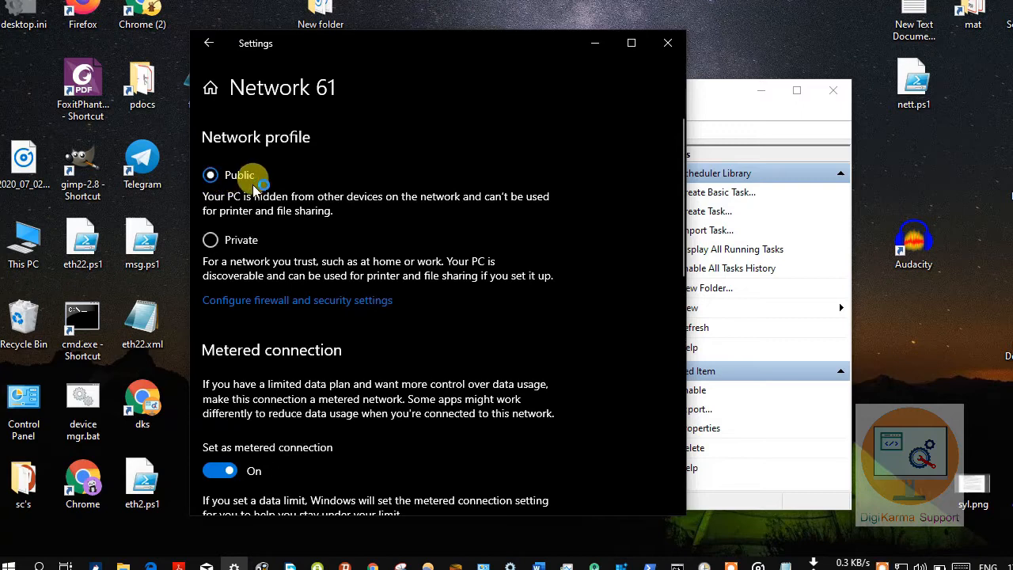
left_click(596, 43)
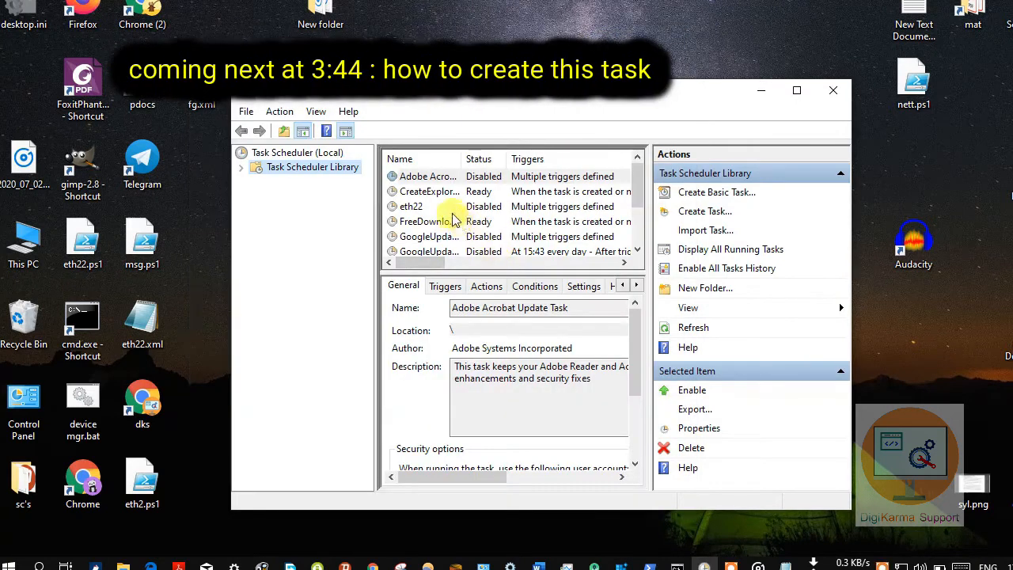
Run the netttt task from the Task Scheduler Library.
left_click(497, 208)
scroll(494, 212, "down", 2)
scroll(491, 216, "up", 1)
scroll(487, 219, "down", 1)
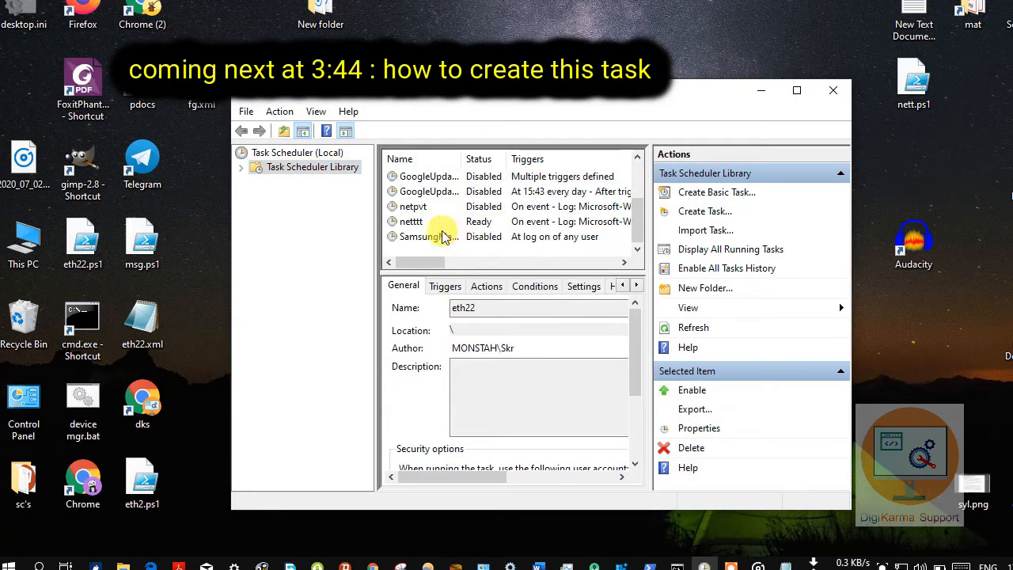
left_click(484, 222)
left_click(679, 390)
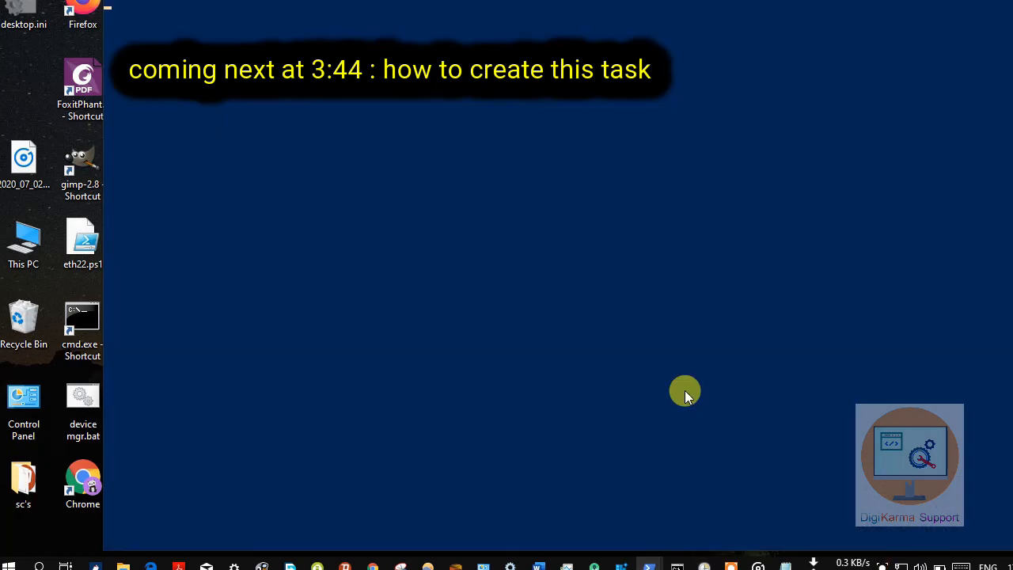
Open the properties of Network 61 in the Ethernet settings to check its network profile.
left_click(902, 566)
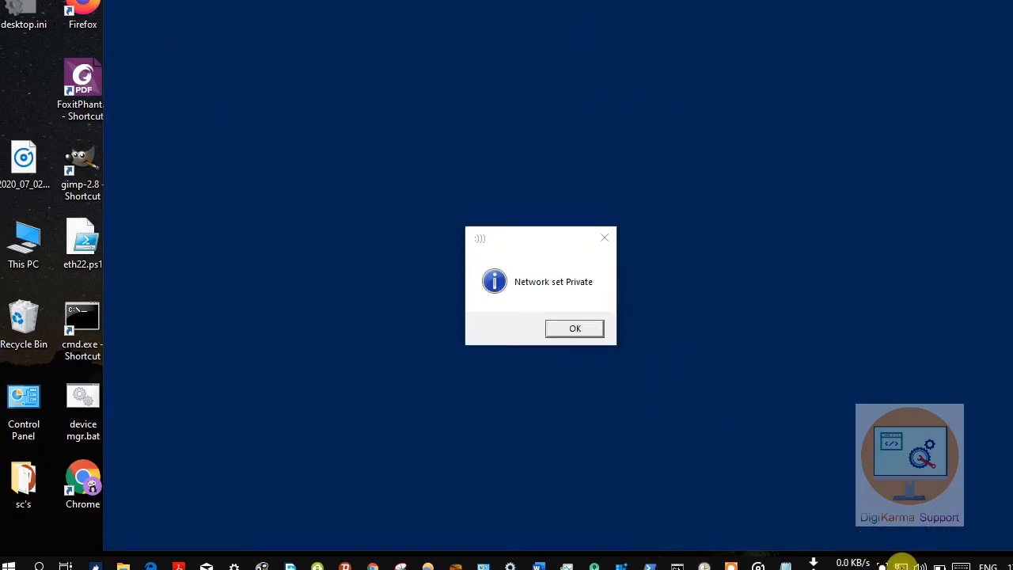
left_click(808, 288)
left_click(208, 43)
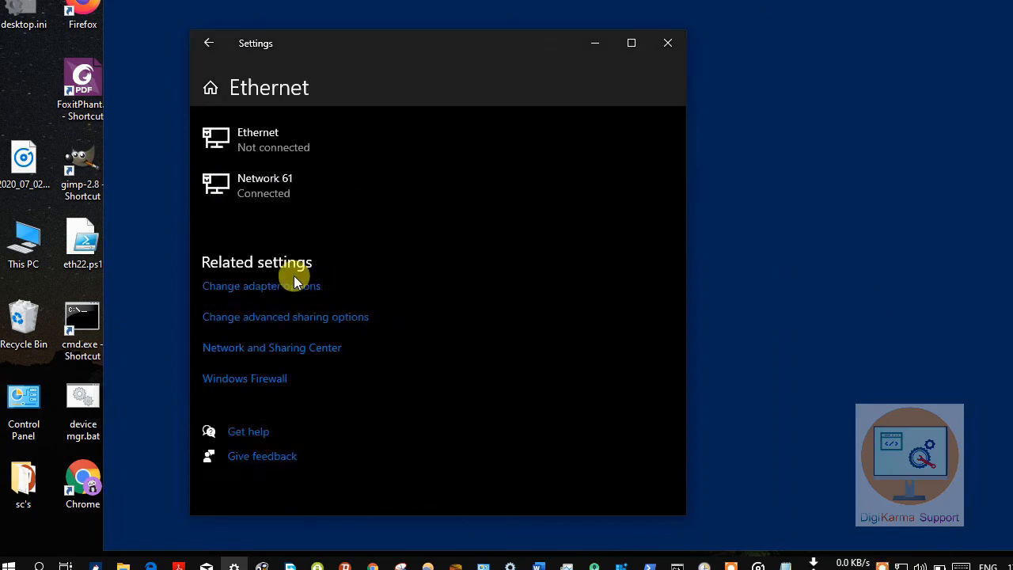
left_click(268, 189)
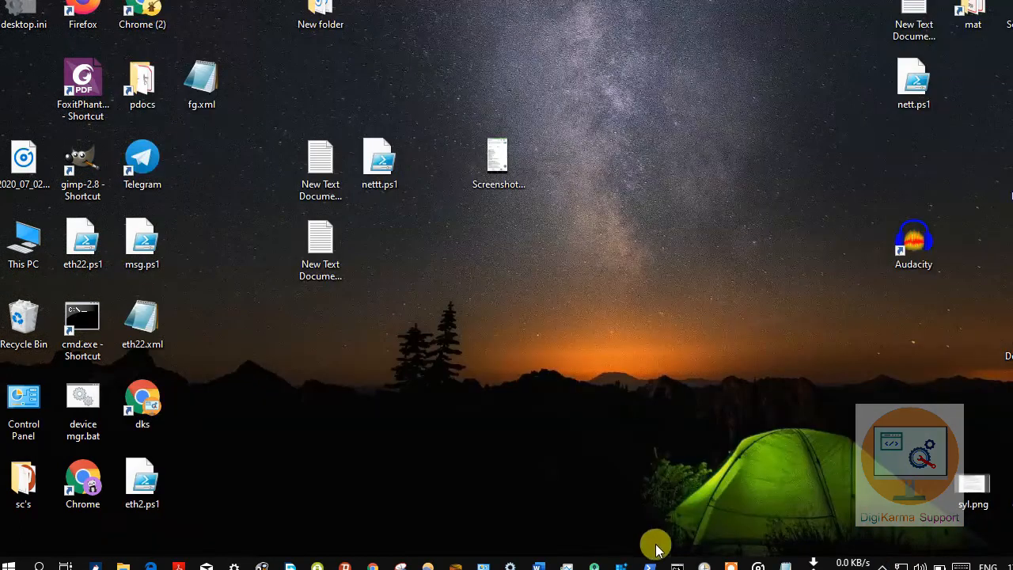
Switch to the PowerShell window, examine the InterfaceAlias value in the connection profile output, and minimize the window.
mouse_move(649, 565)
left_click(606, 536)
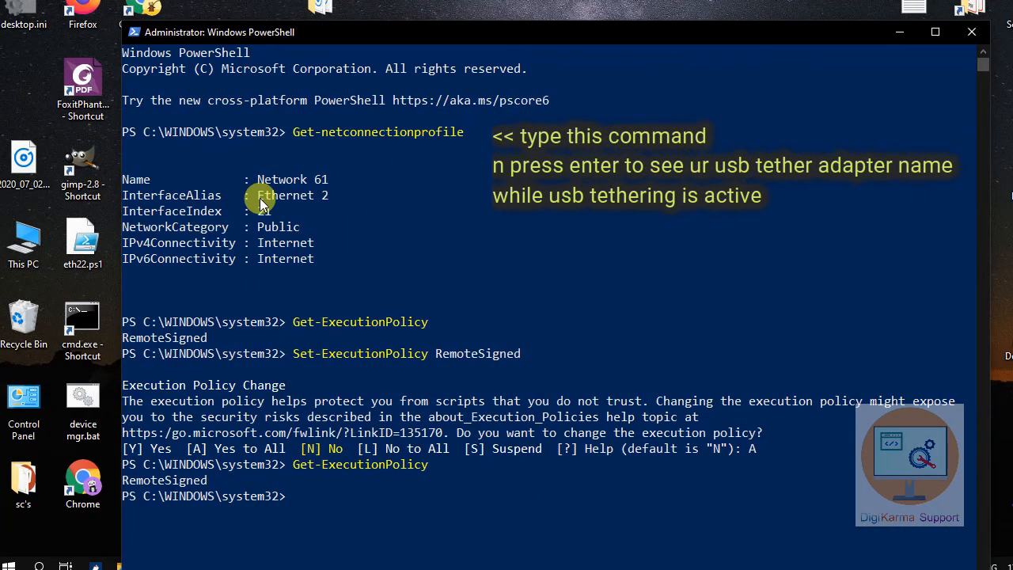
left_click_drag(260, 198, 327, 199)
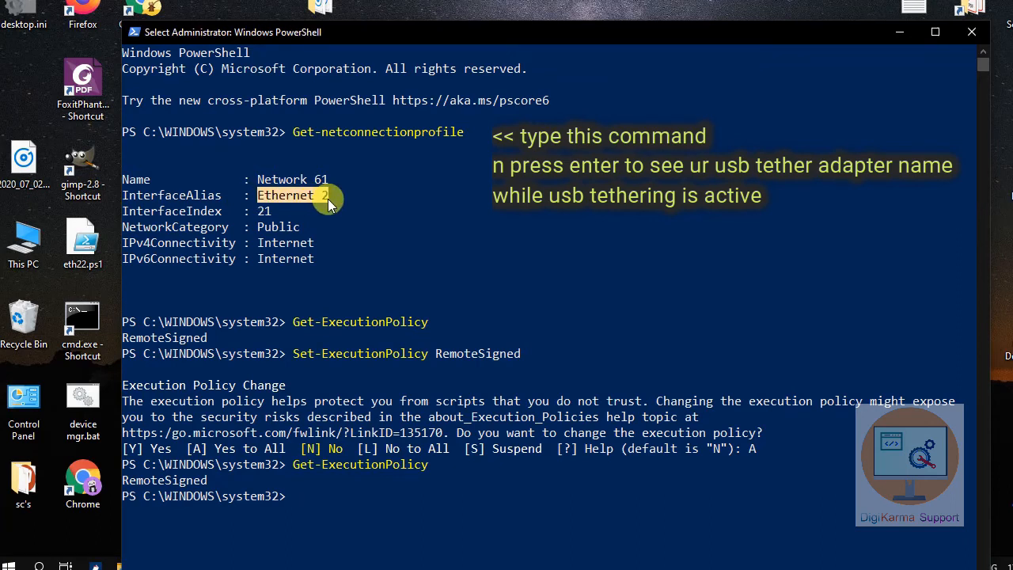
left_click(326, 206)
mouse_move(301, 202)
left_mouse_down()
mouse_move(342, 197)
mouse_move(320, 208)
mouse_move(328, 199)
left_mouse_up()
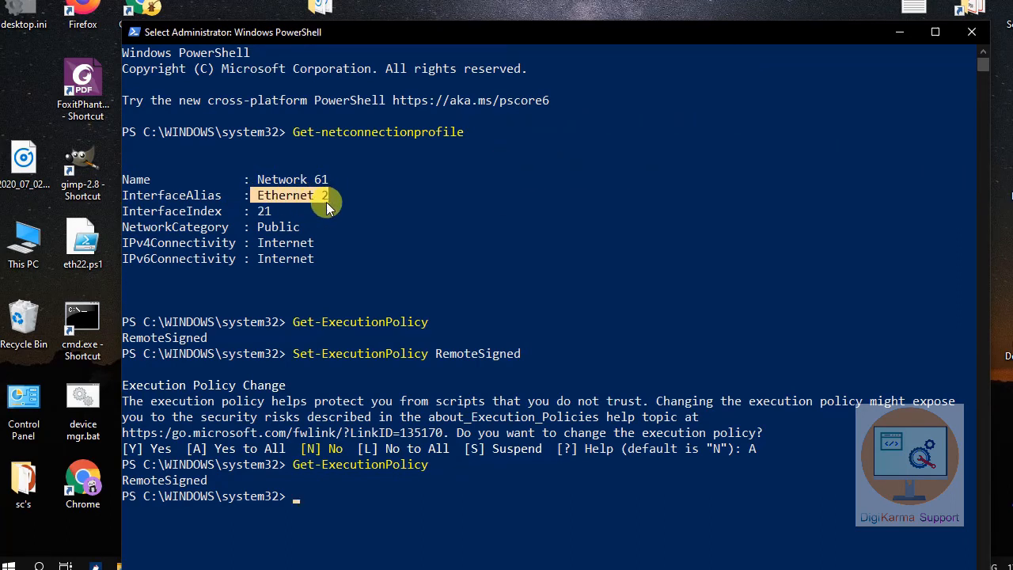
left_click(898, 31)
Reopen eth22.ps1, compare the quoted interface alias in its first line with the adapter name, and close the file.
double_click(79, 255)
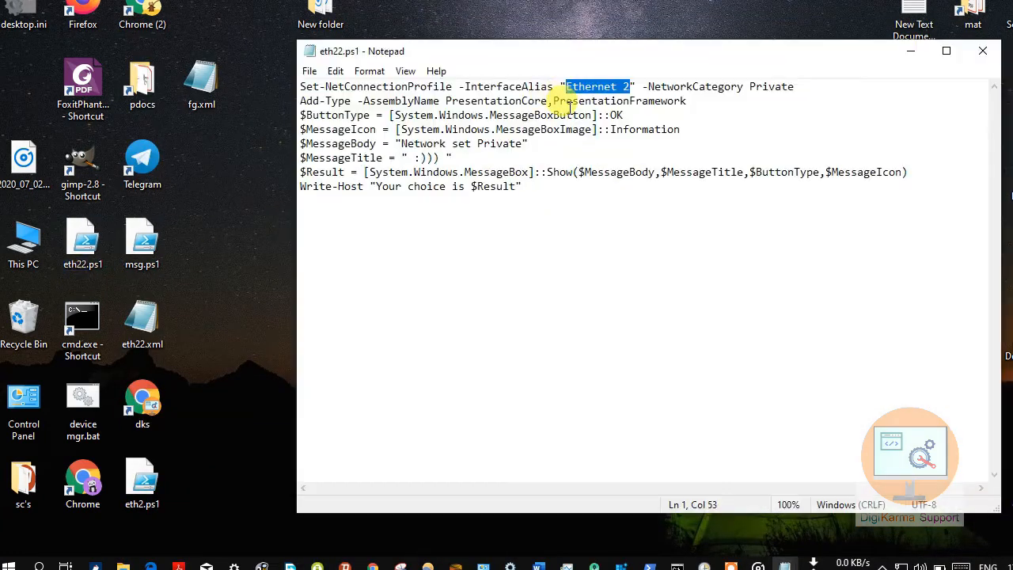
left_click(567, 113)
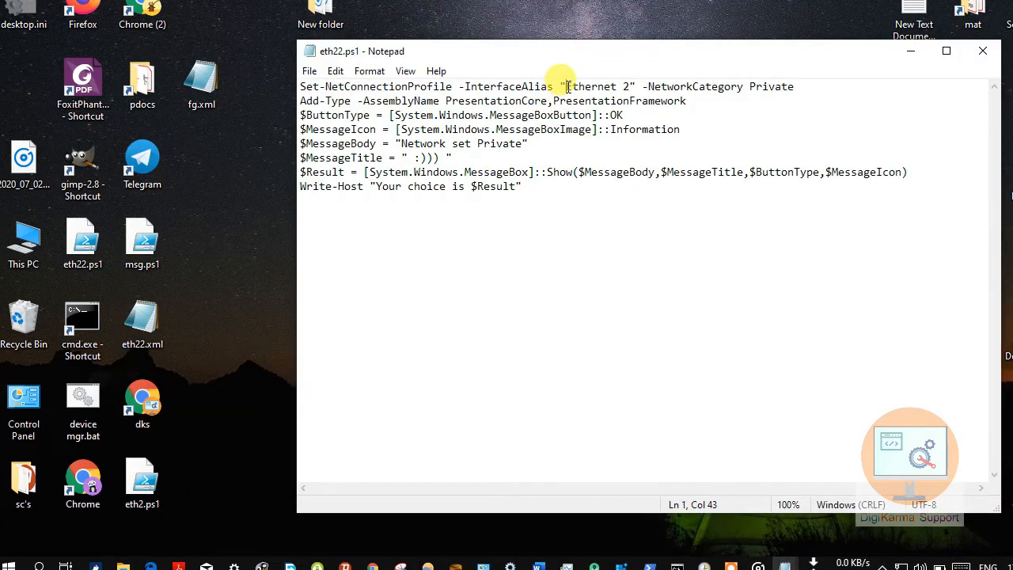
left_click_drag(567, 86, 625, 84)
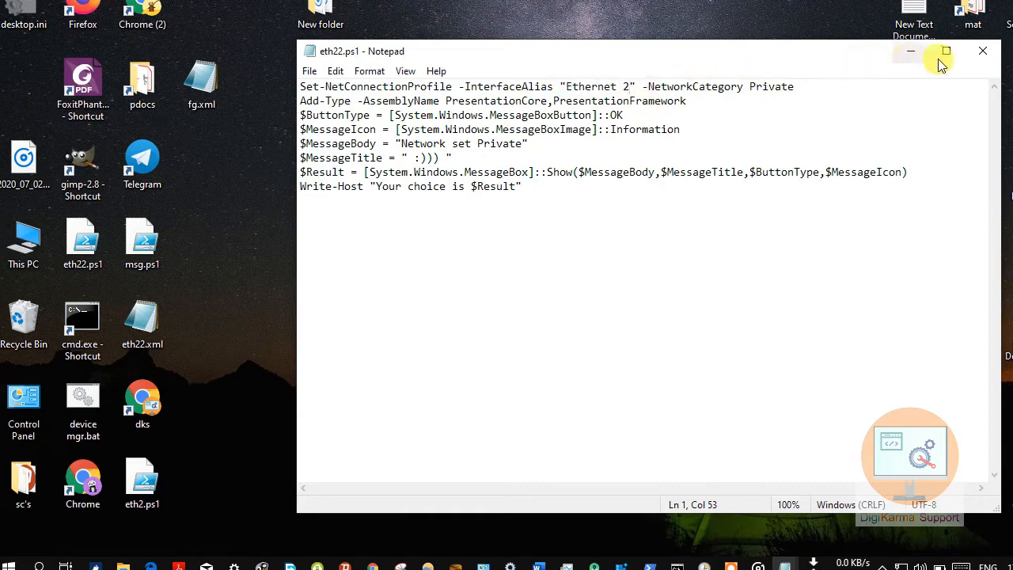
left_click(982, 51)
Search Windows for Task Scheduler, open it, and shift its window slightly on the desktop.
left_click(39, 566)
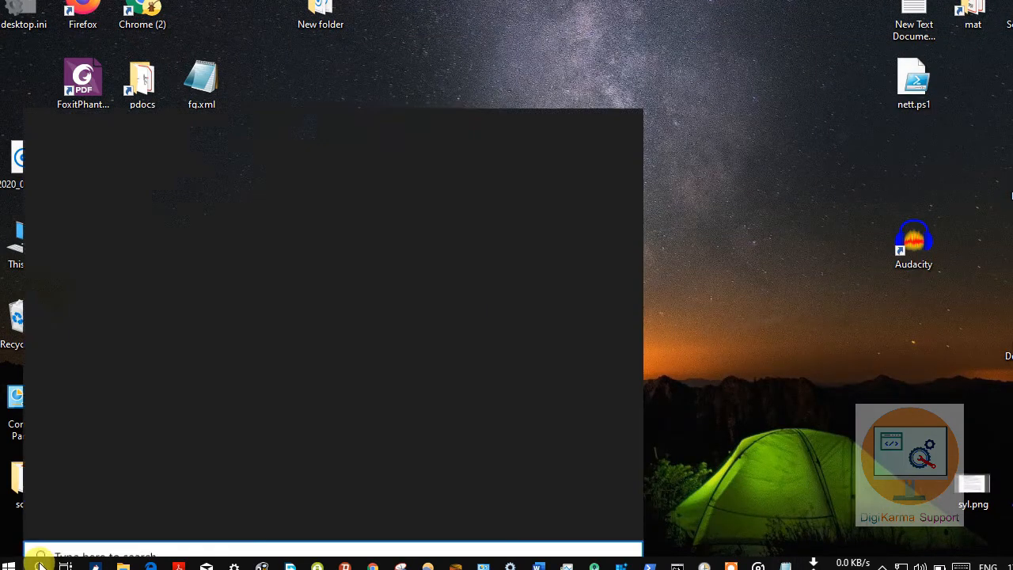
type("task")
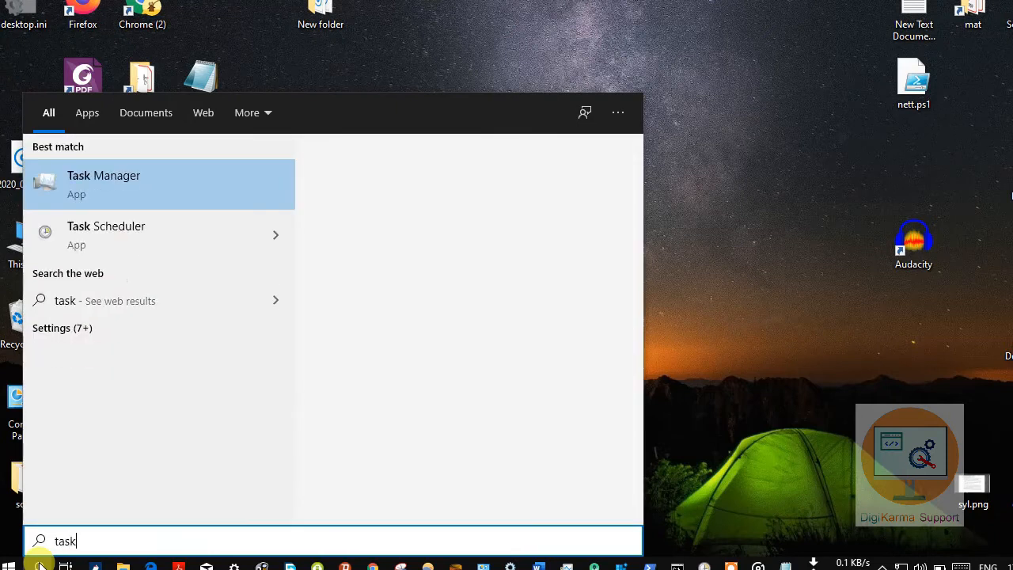
type(" scge")
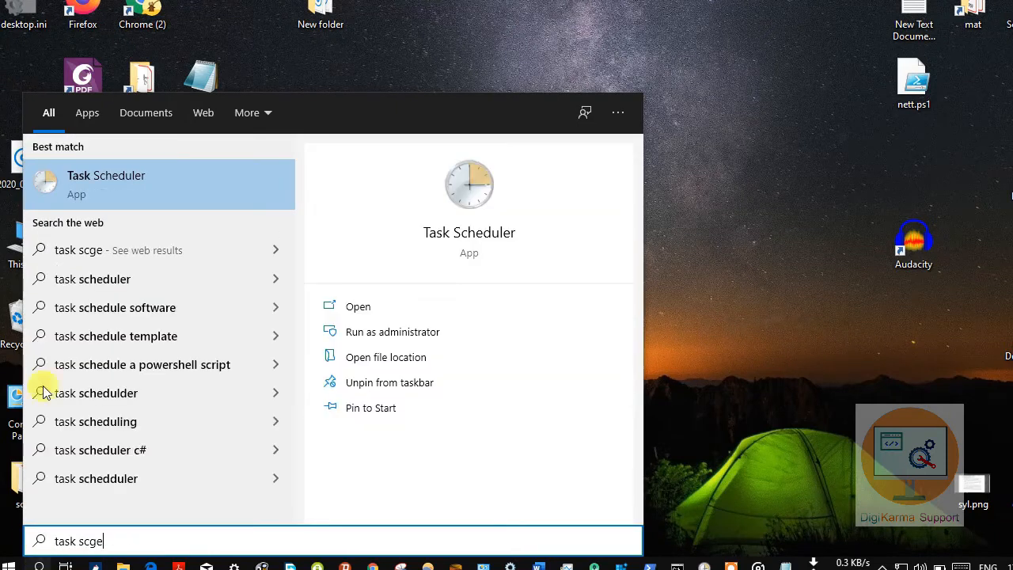
right_click(155, 184)
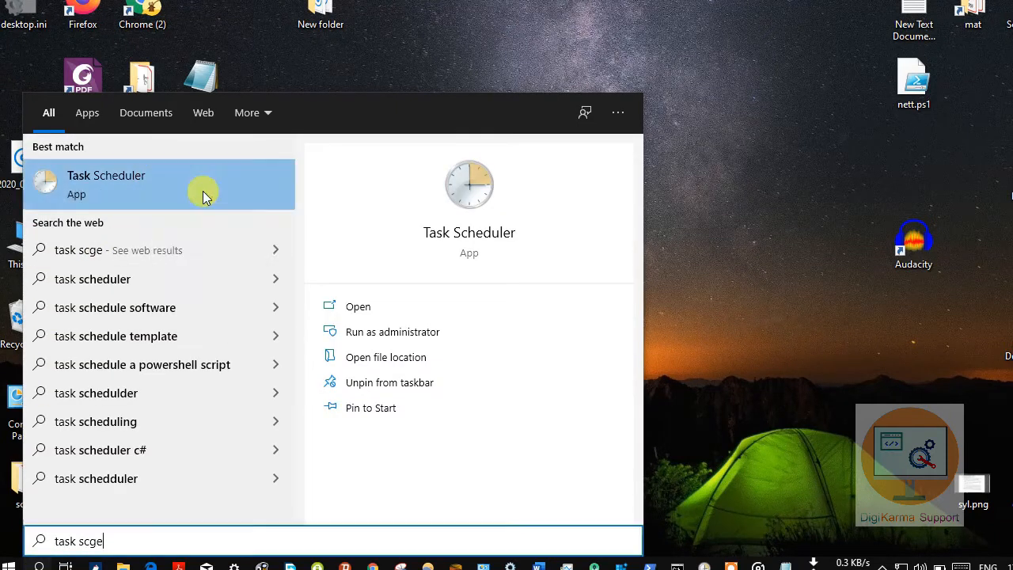
left_click(203, 194)
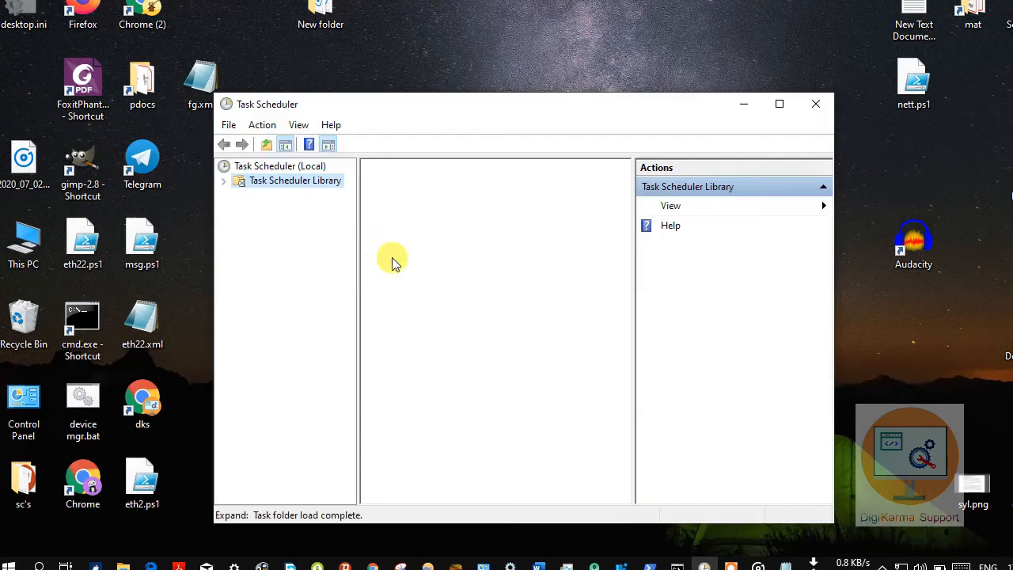
left_click_drag(414, 101, 435, 88)
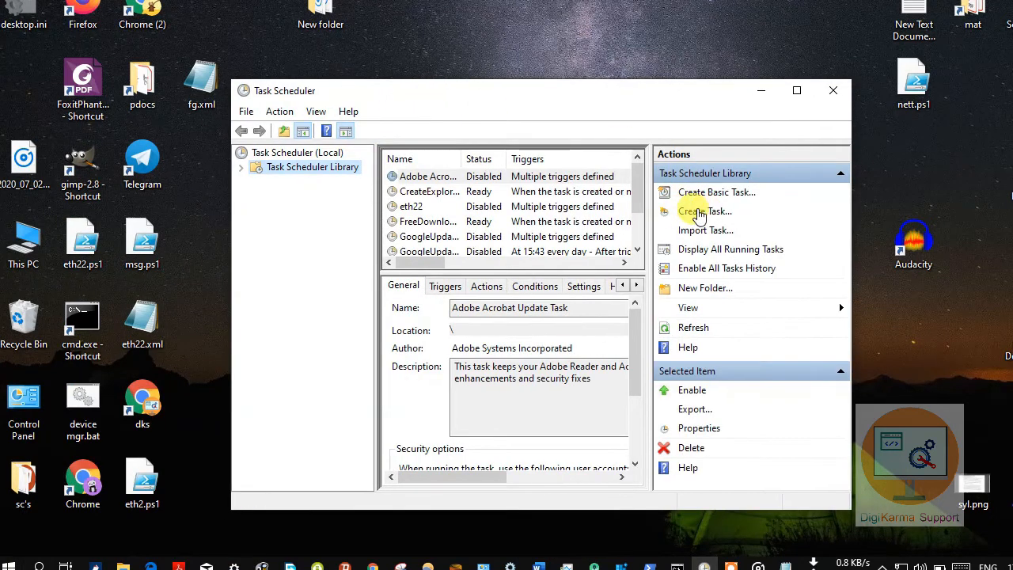
Create a new task named netttt that runs only when the user is logged on, with highest privileges.
left_click(701, 210)
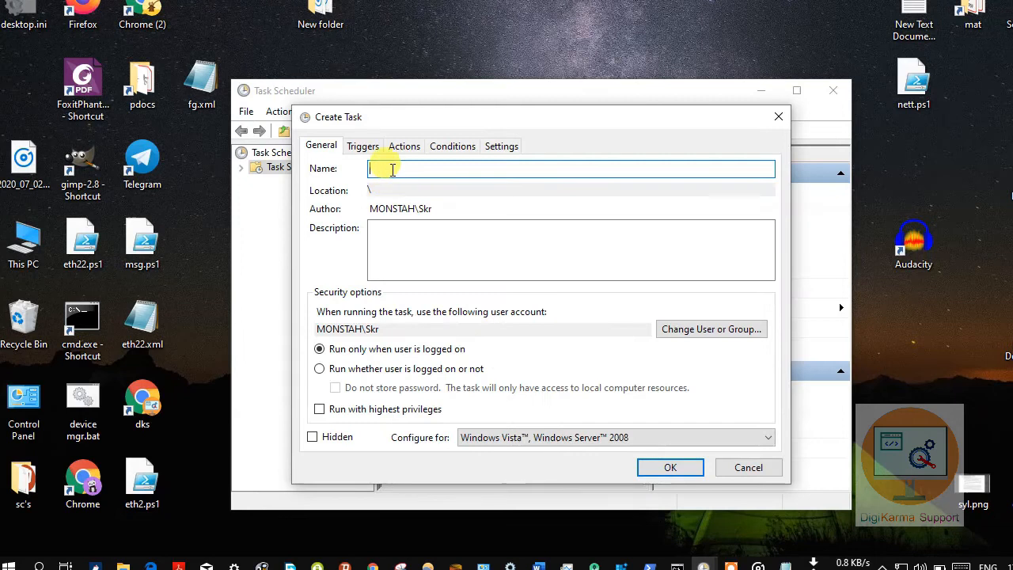
type("nett")
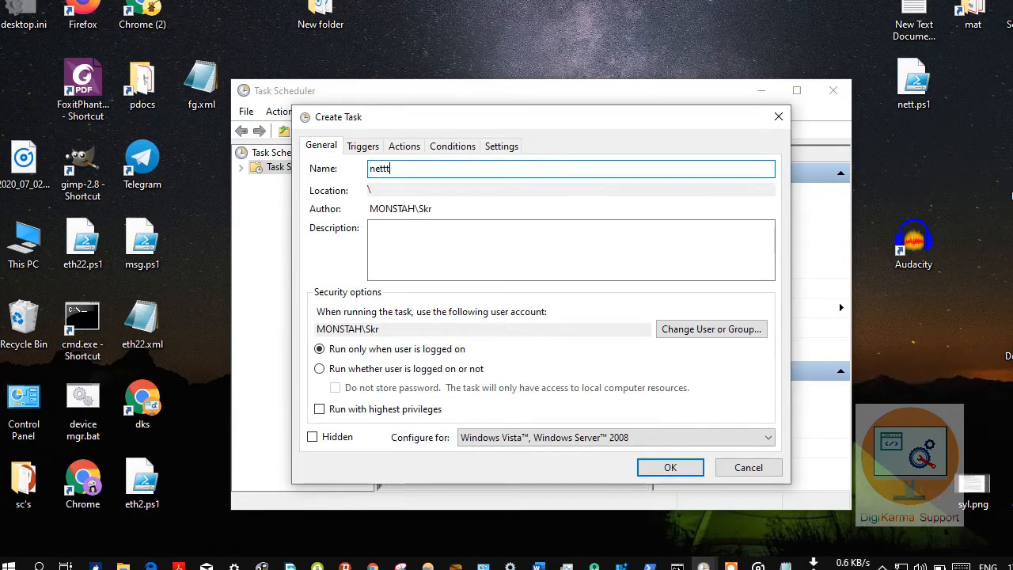
type("tt")
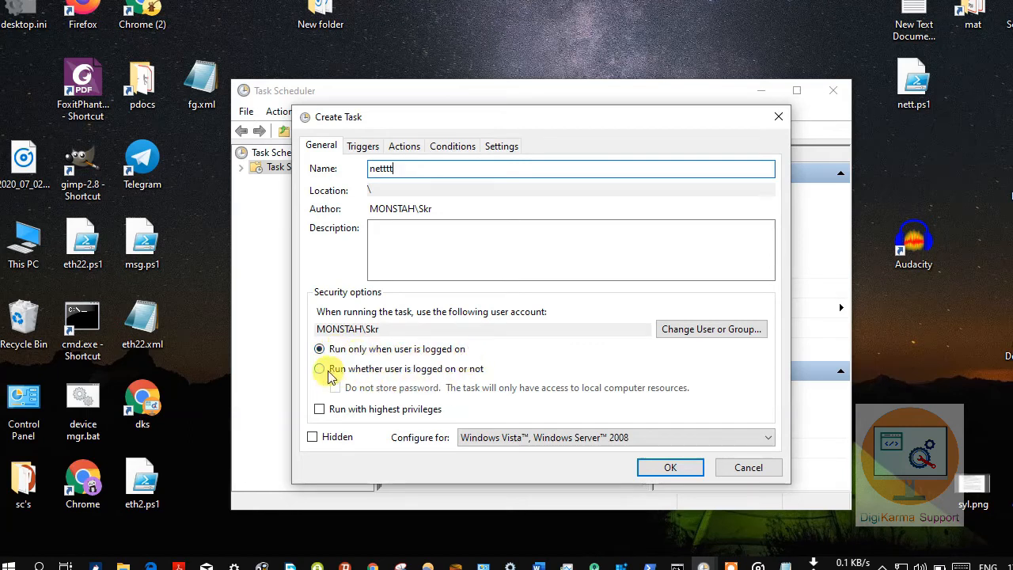
left_click(396, 379)
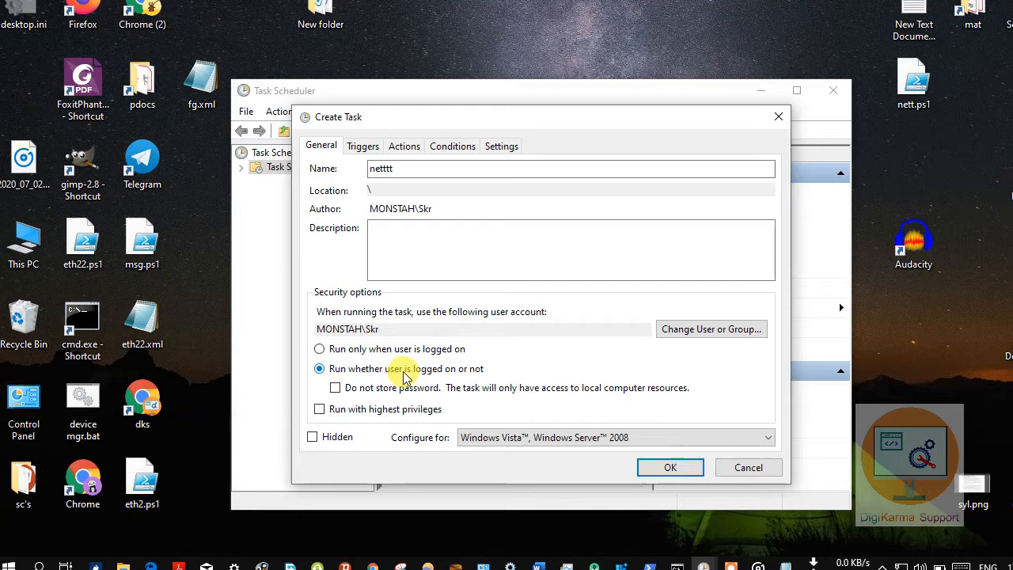
left_click(319, 353)
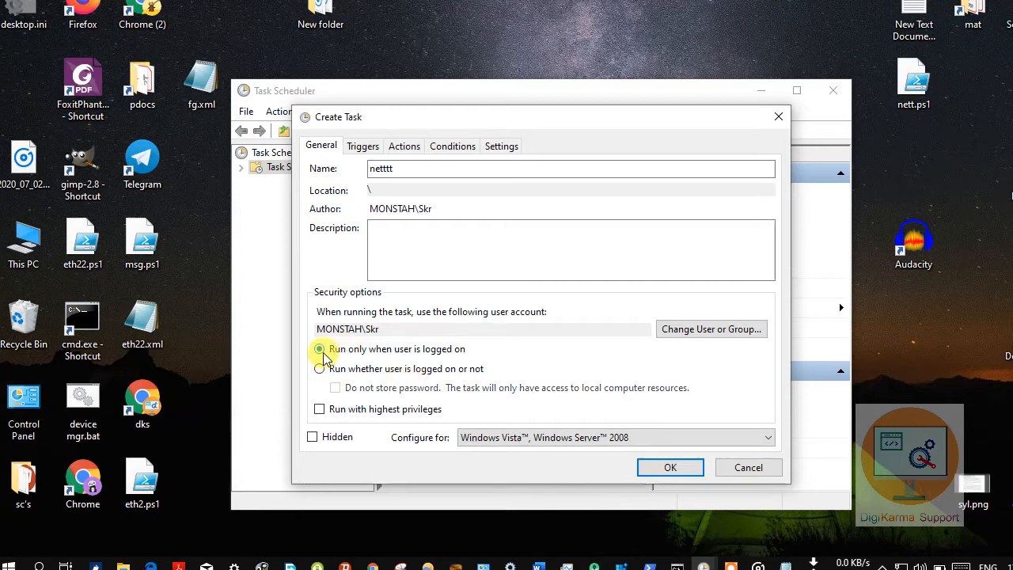
left_click(318, 409)
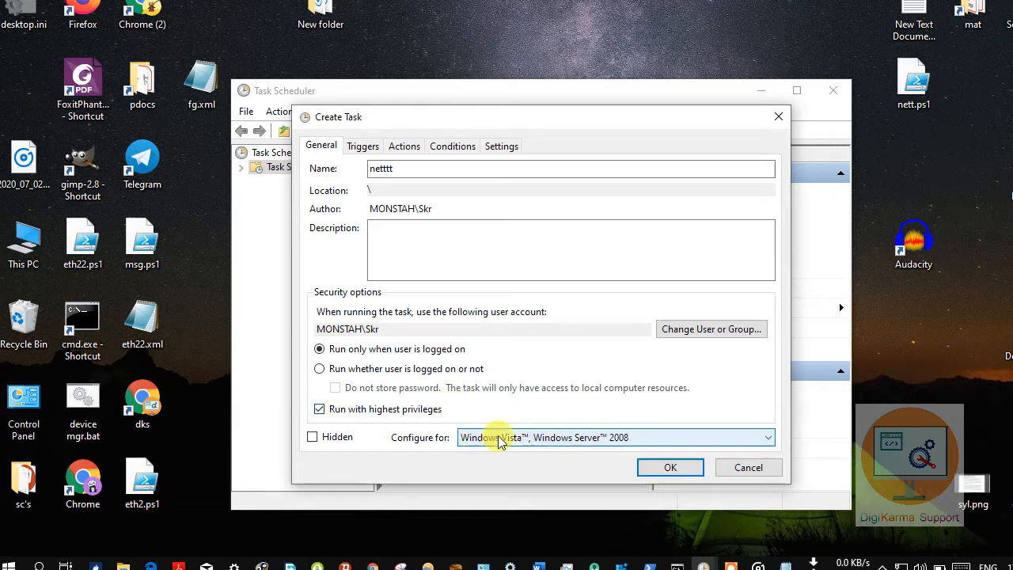
left_click(653, 467)
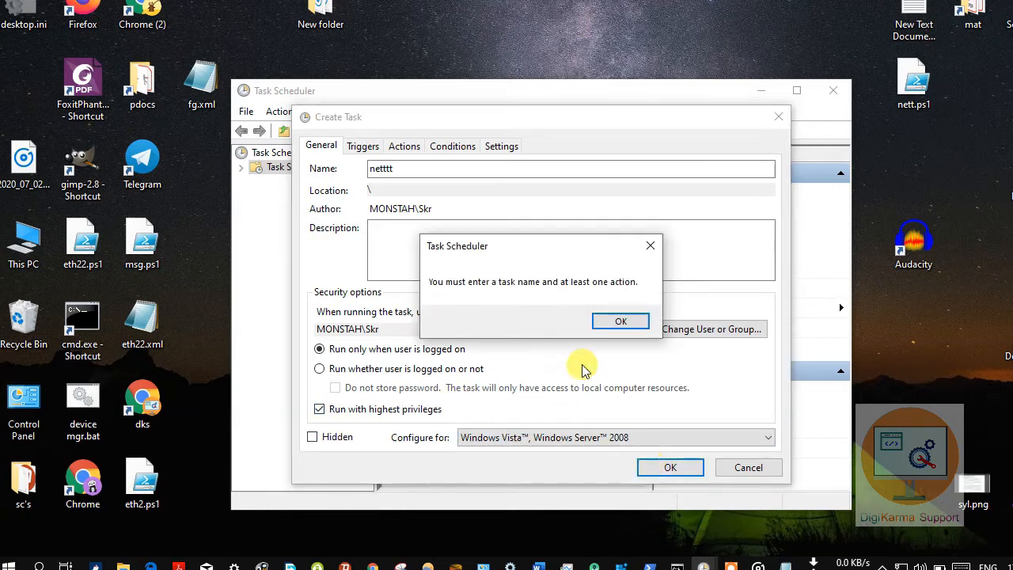
left_click(619, 321)
Add a new trigger that begins the task on an event from the Microsoft-Windows-NetworkProfile/Operational log.
left_click(360, 147)
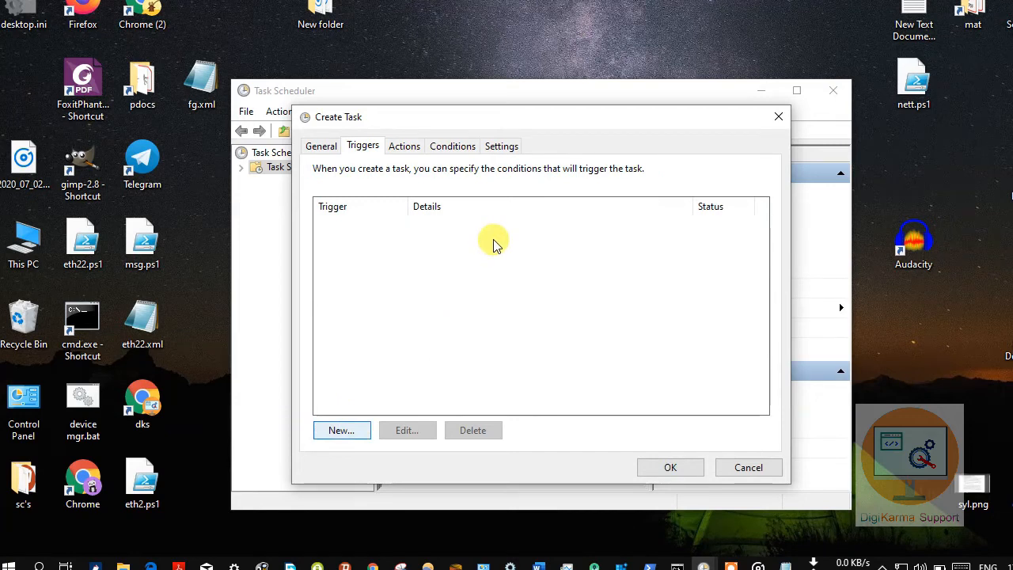
key("Return")
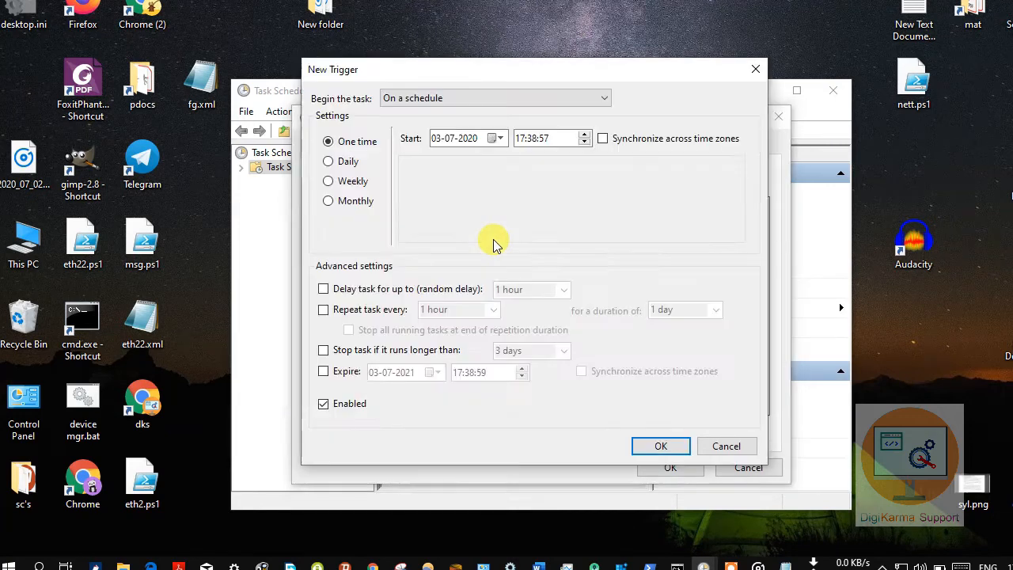
left_click(420, 97)
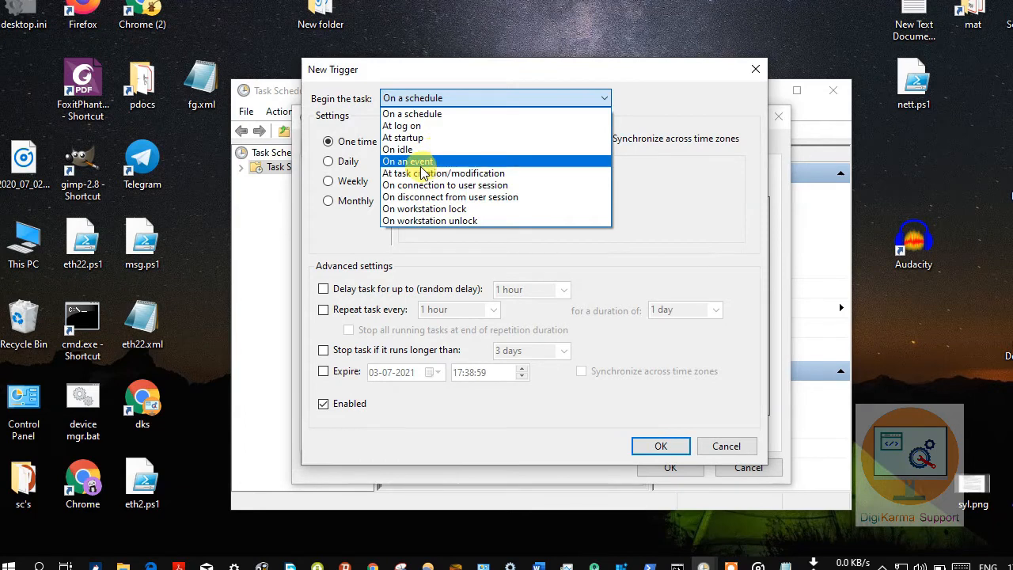
left_click(420, 161)
left_click(546, 151)
scroll(590, 336, "down", 3)
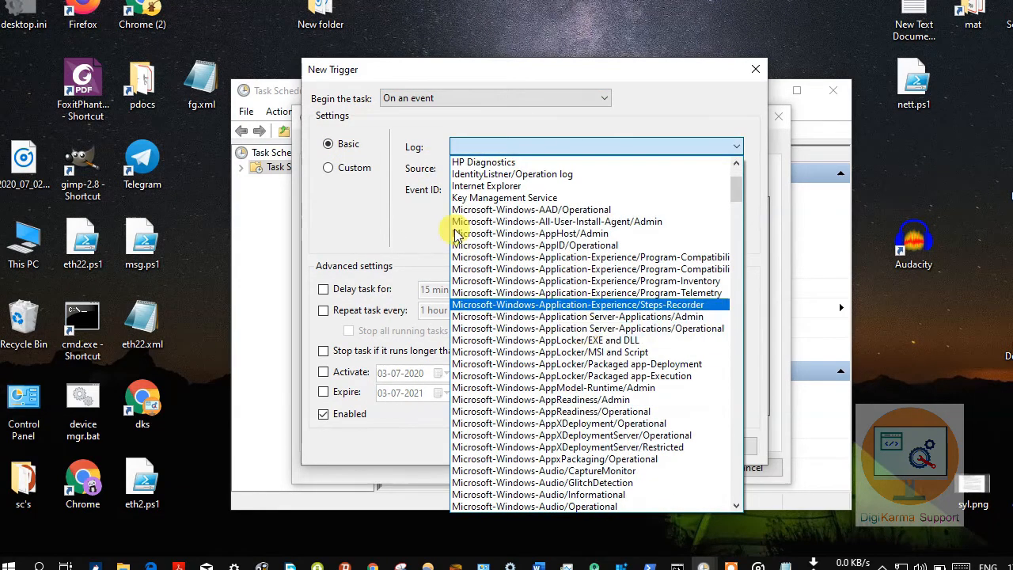
scroll(532, 378, "up", 3)
scroll(532, 378, "down", 2)
scroll(532, 378, "down", 20)
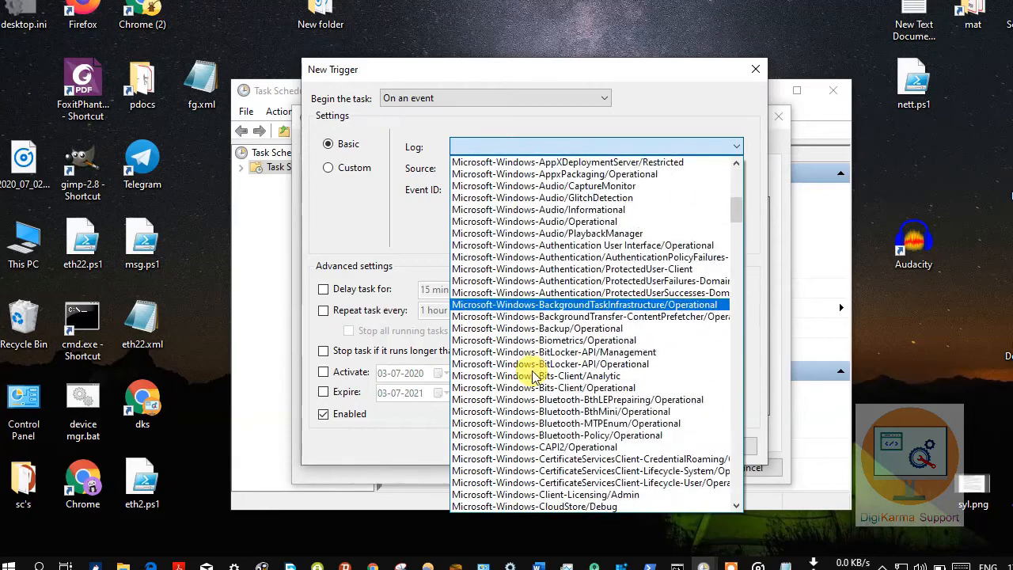
scroll(625, 360, "down", 20)
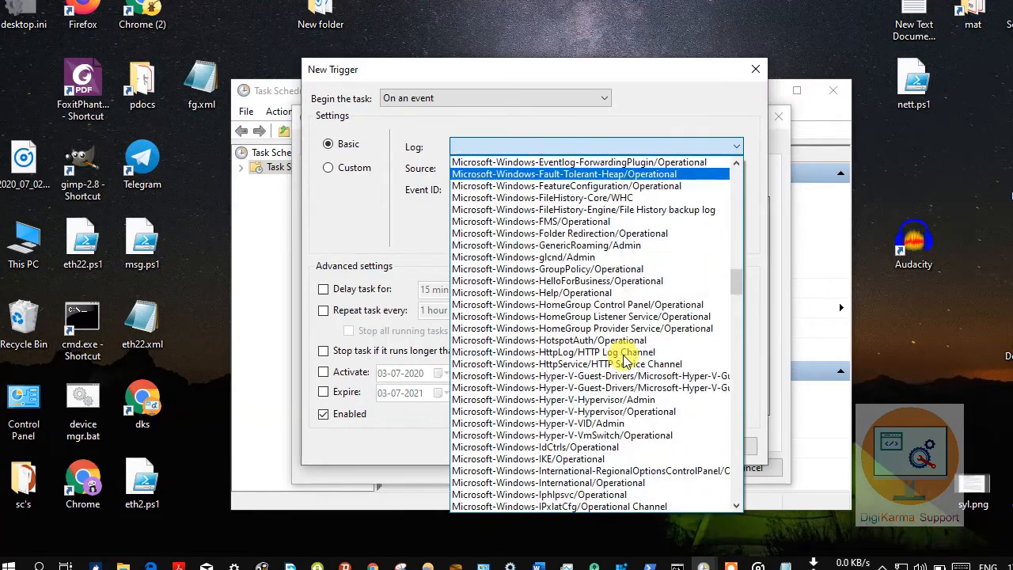
scroll(616, 413, "down", 6)
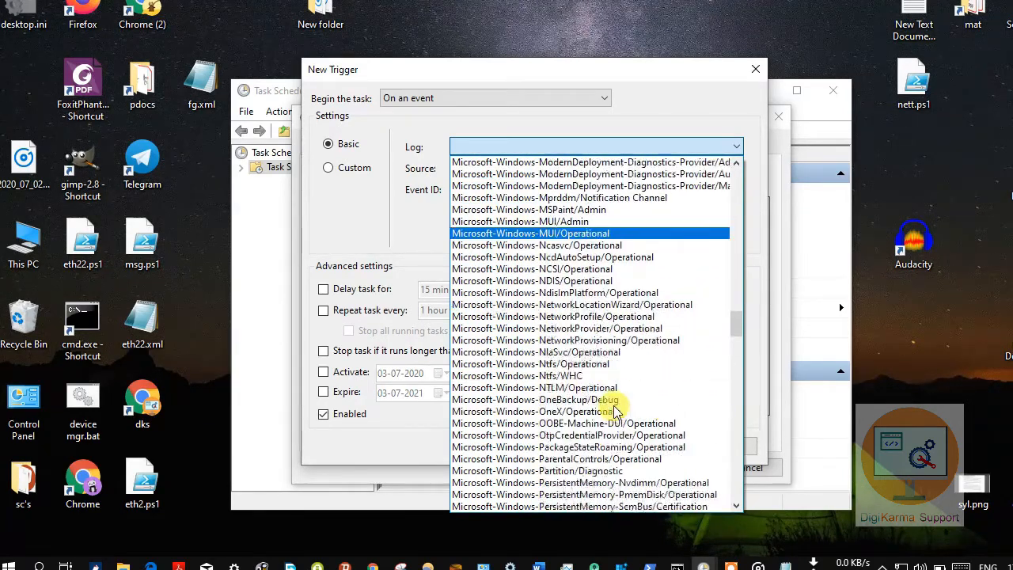
left_click(623, 281)
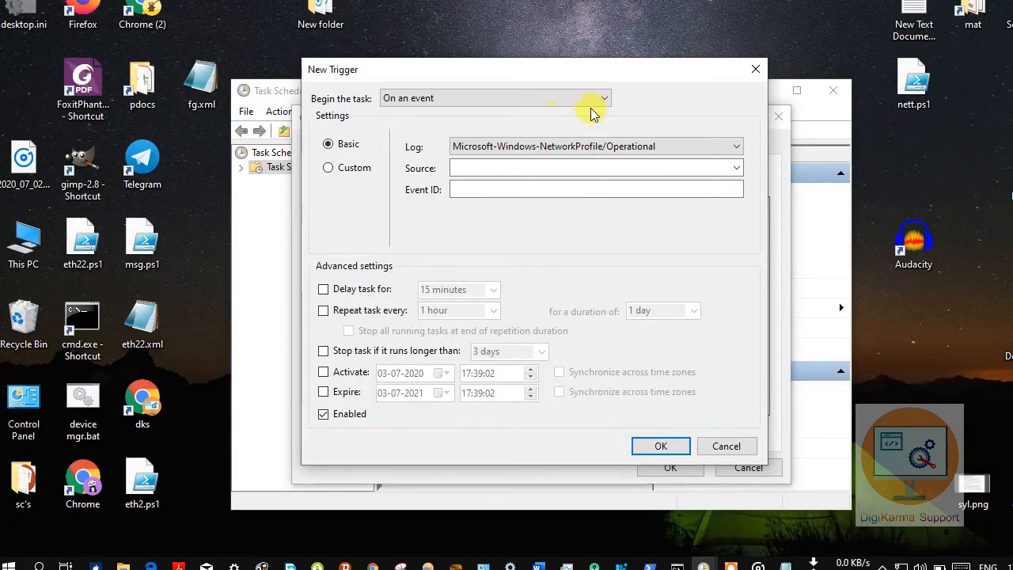
Set the event trigger's source to NetworkProfile and its event ID to 10000.
left_click(728, 169)
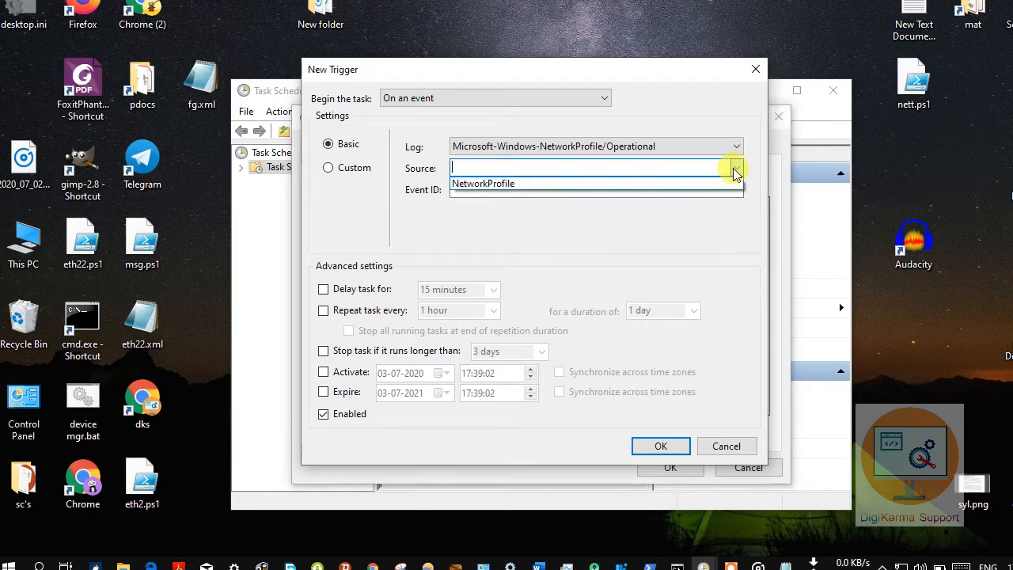
left_click(606, 192)
left_click(565, 192)
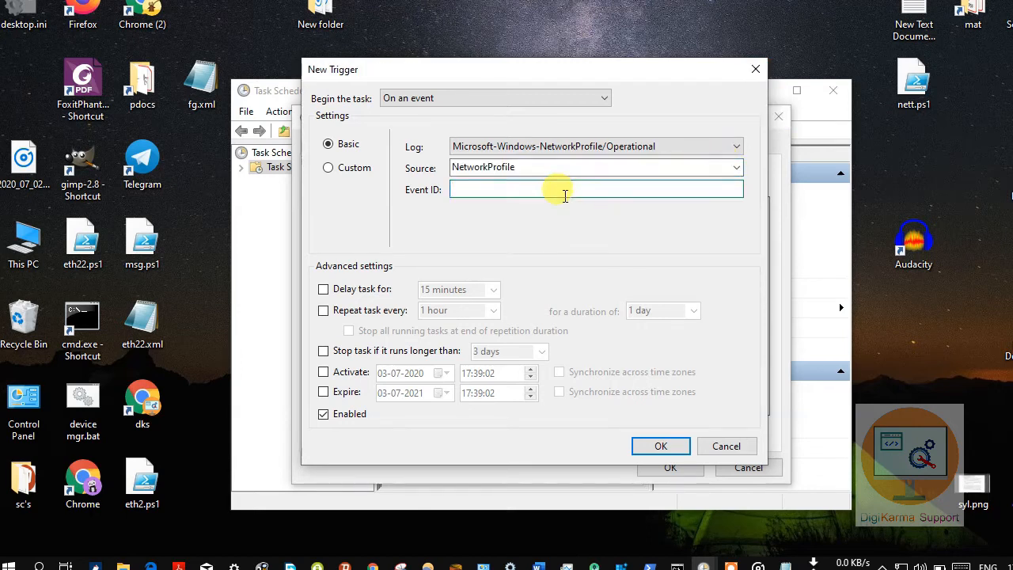
type("10000")
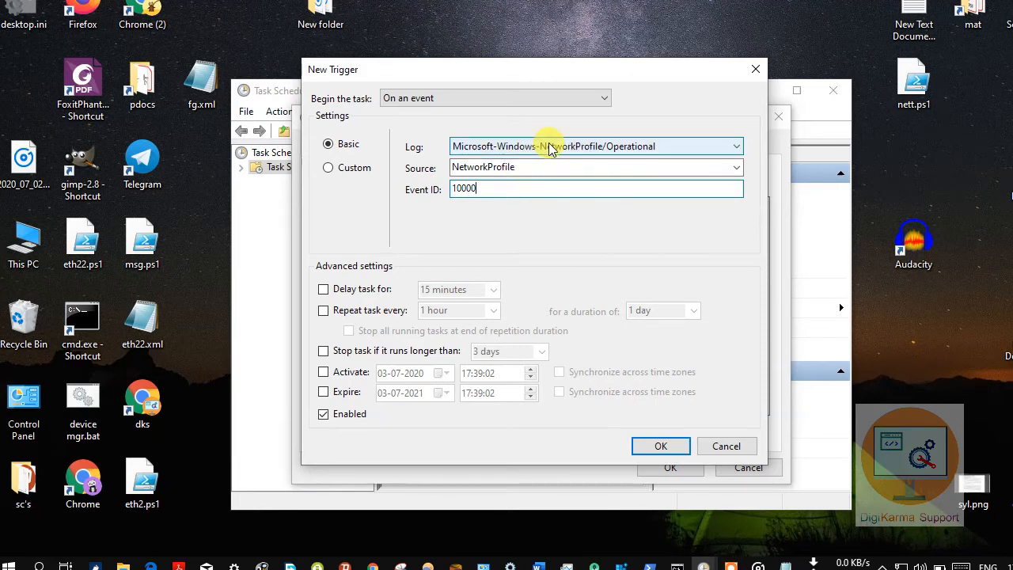
left_click_drag(516, 187, 432, 182)
Enable a 5-second task delay for the event trigger and save the trigger.
left_click(323, 290)
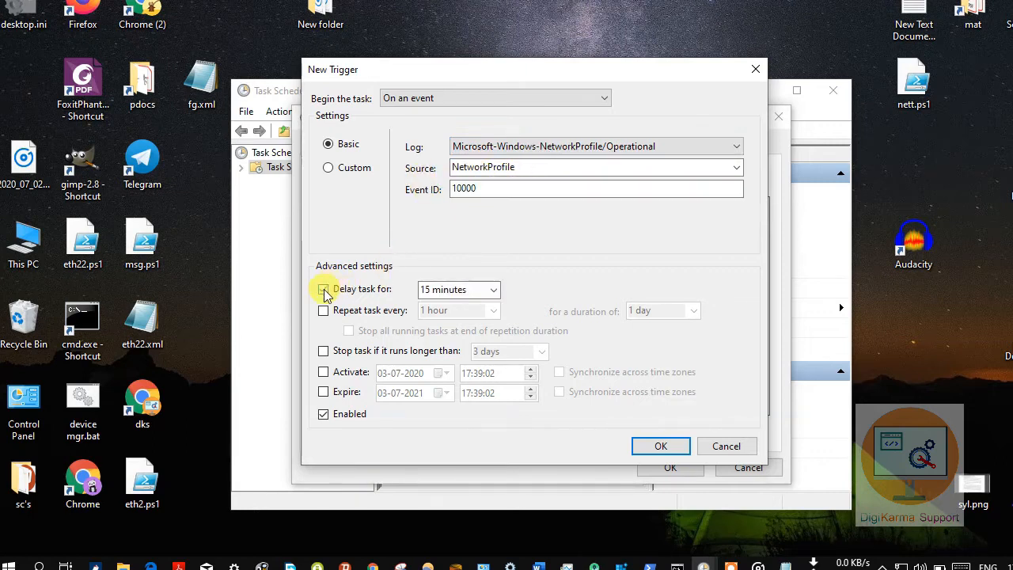
left_click(480, 290)
left_click(467, 302)
left_click(427, 290)
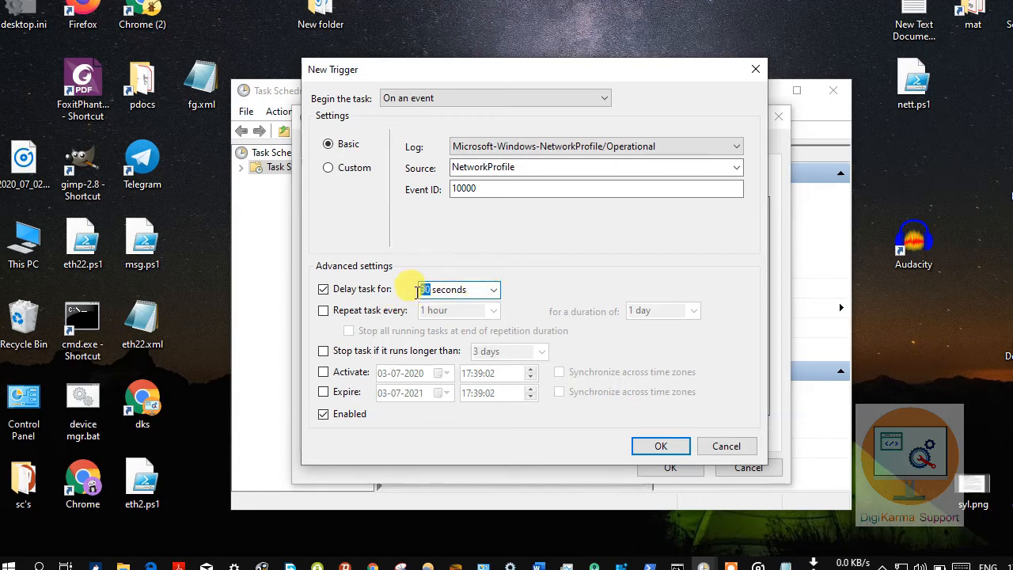
left_click(472, 291)
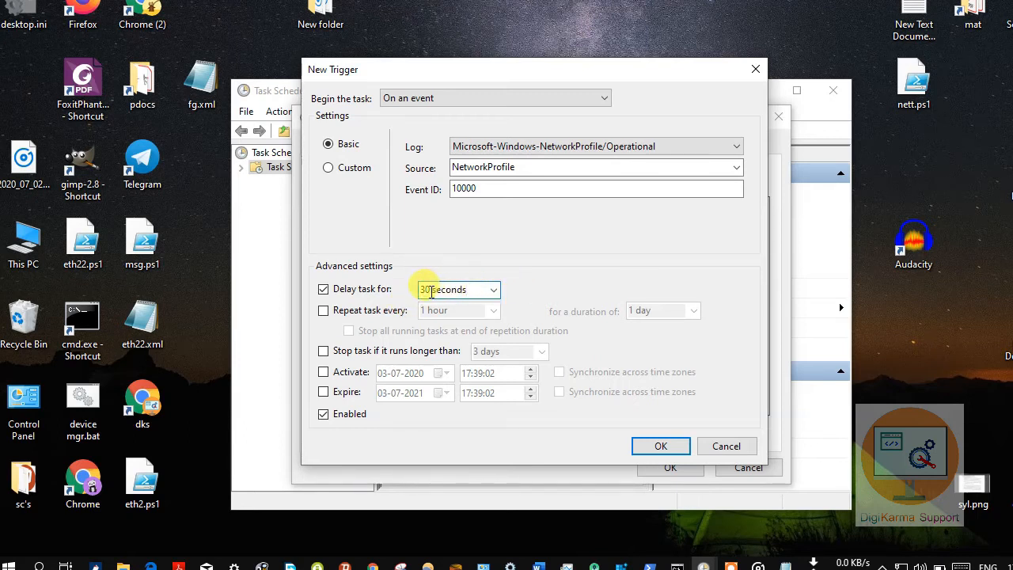
left_click_drag(433, 291, 385, 289)
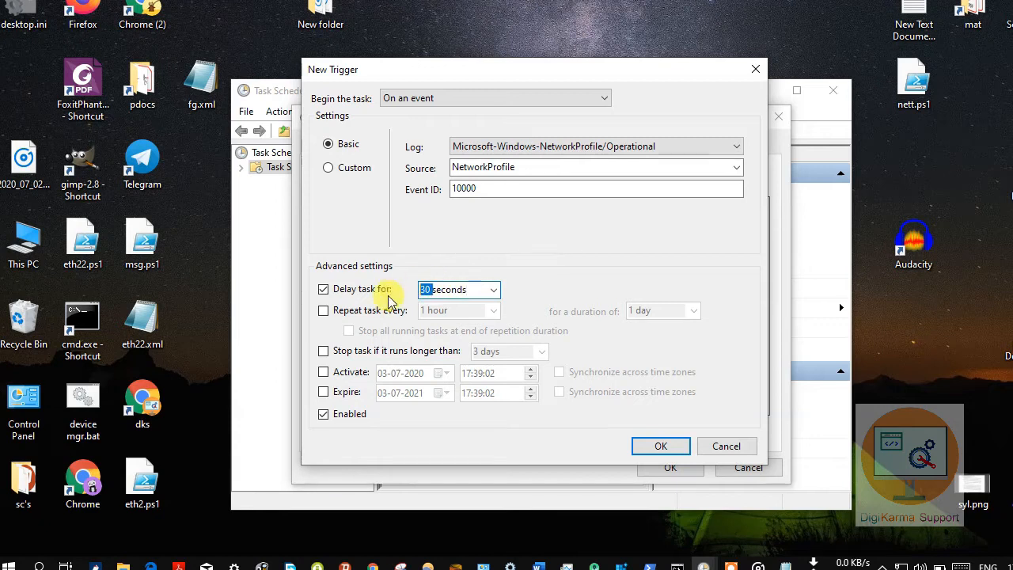
type("5")
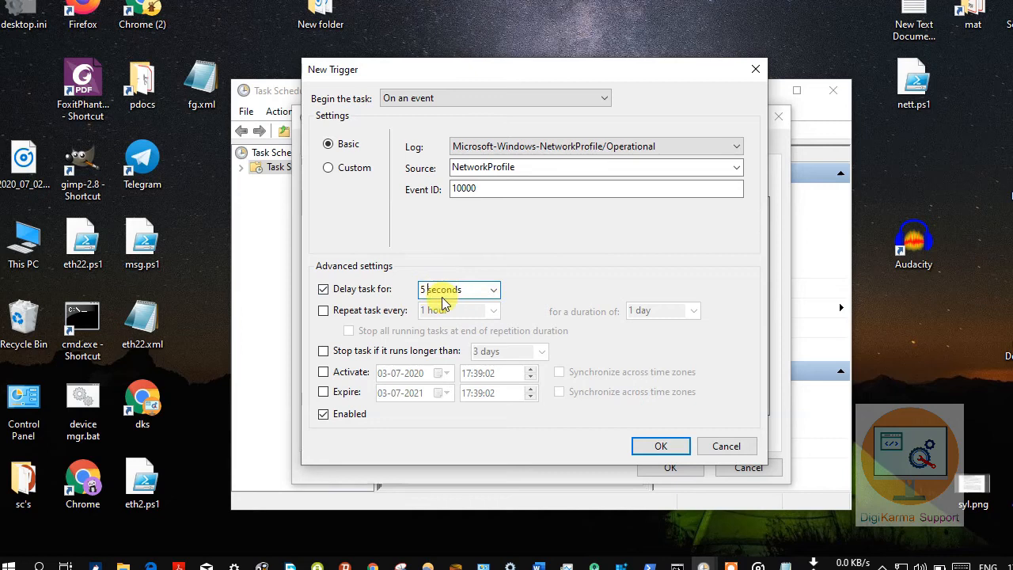
left_click(324, 414)
left_click(659, 445)
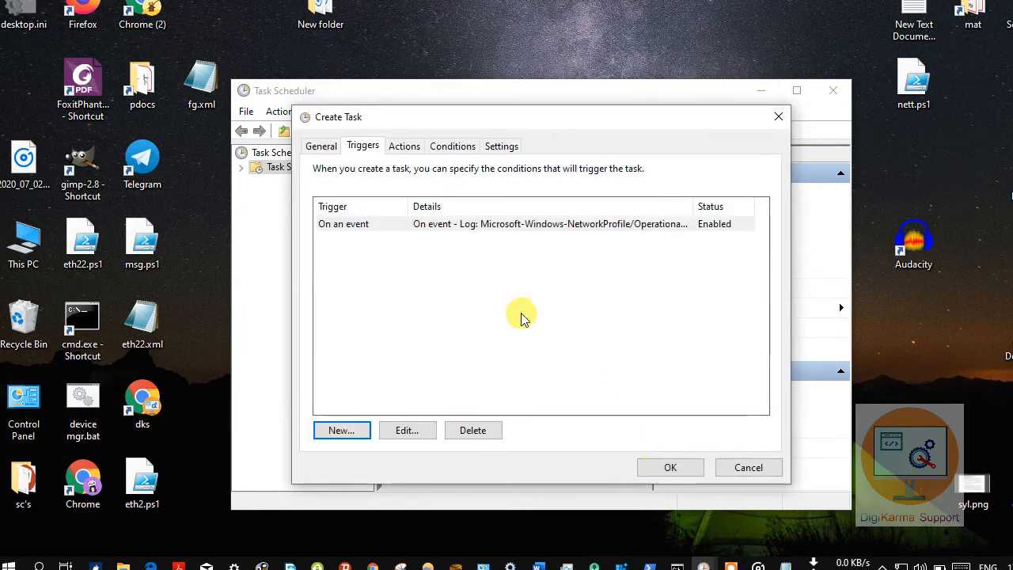
Add a new action to the task that starts the program powershell.exe.
left_click(403, 146)
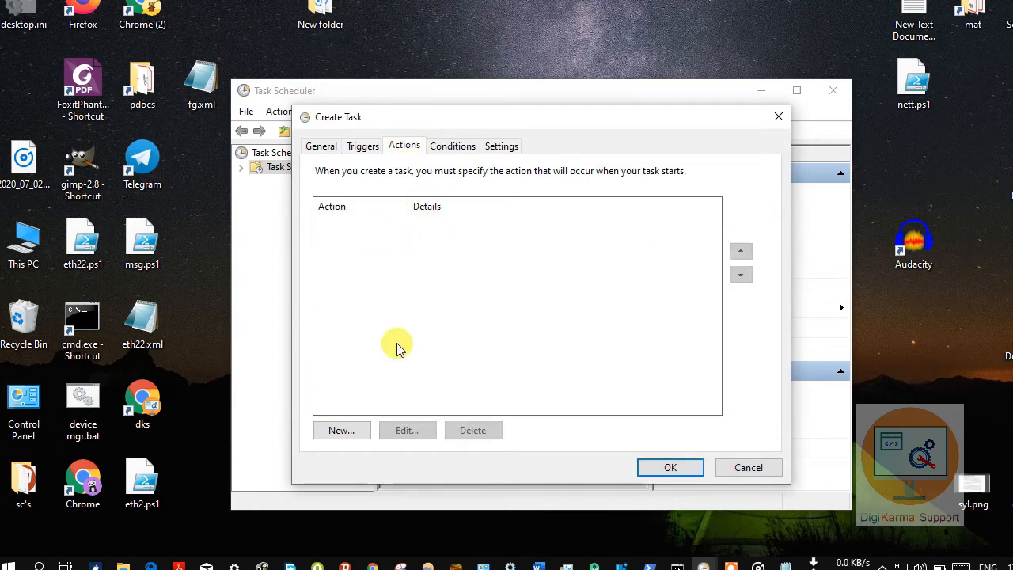
left_click(342, 431)
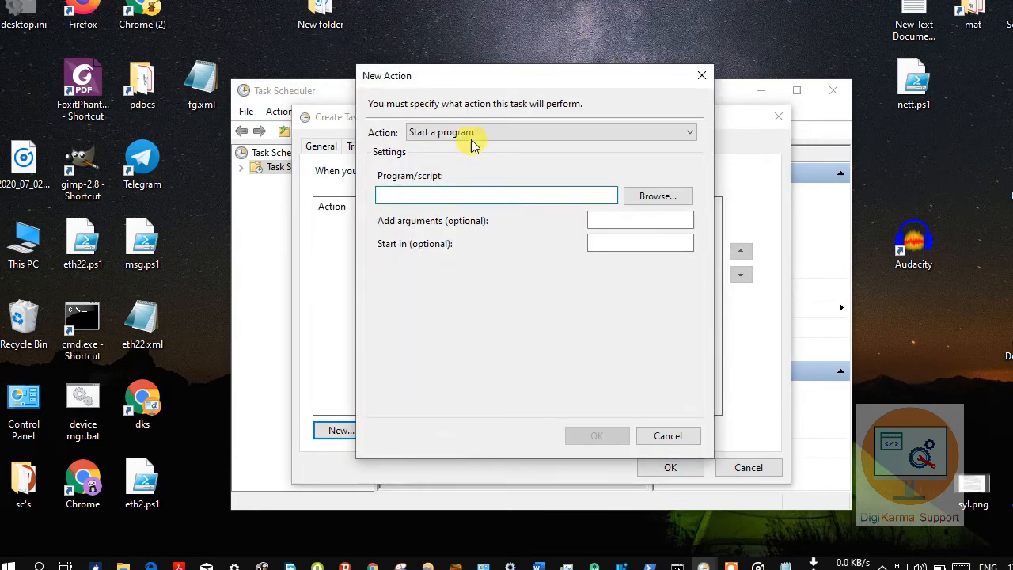
left_click(432, 197)
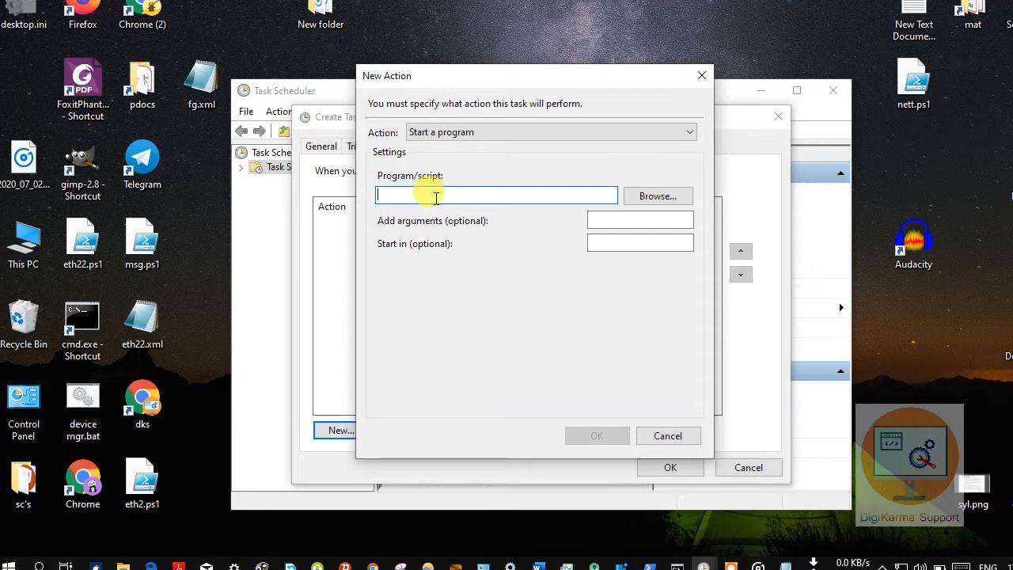
type("powershell")
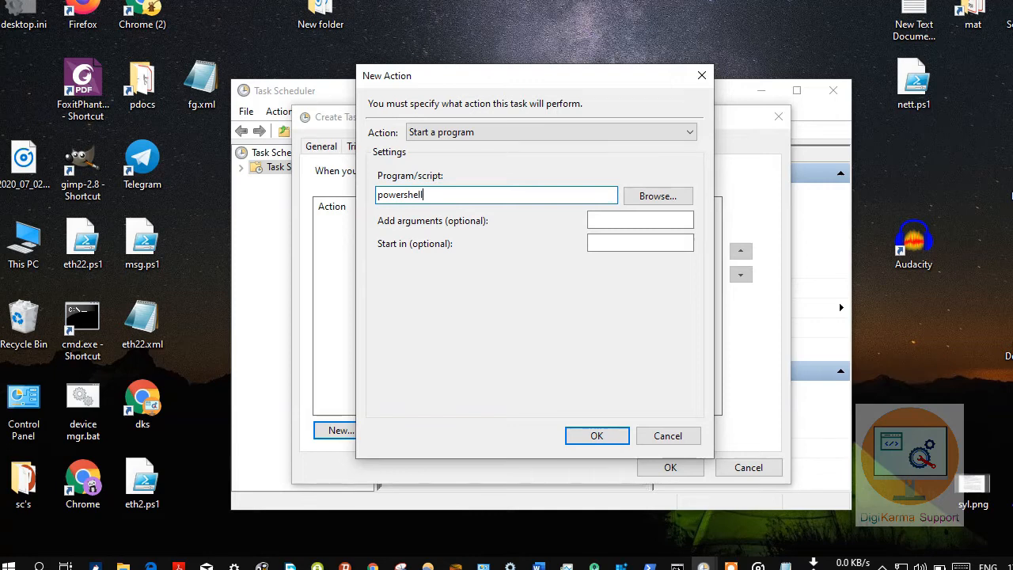
type(".exe")
Begin the action's arguments with -ExecutionPolicy Bypass &" and copy the script's folder location from the nettt.ps1 file properties.
left_click(625, 222)
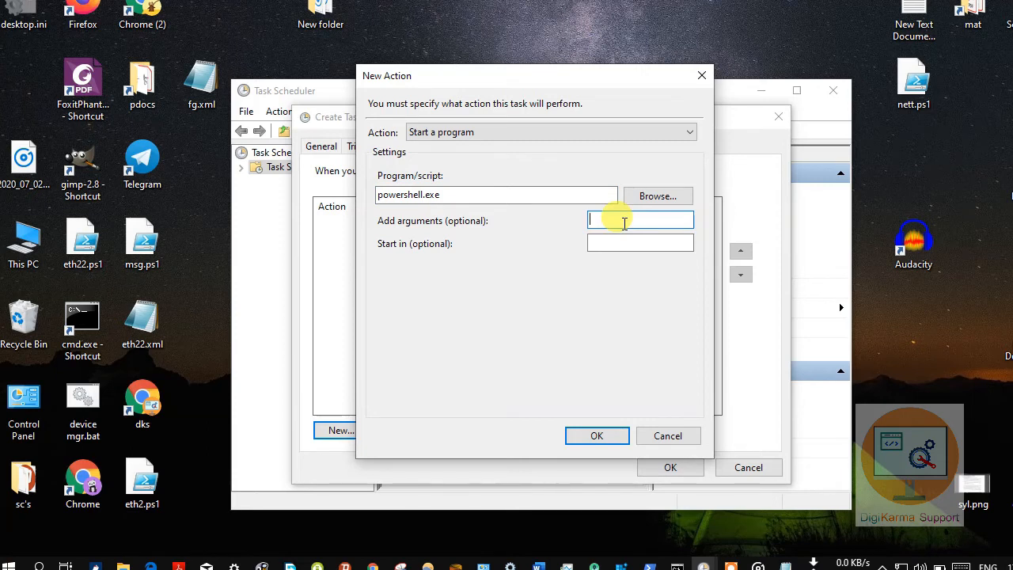
type("-ExecutionPolicy V")
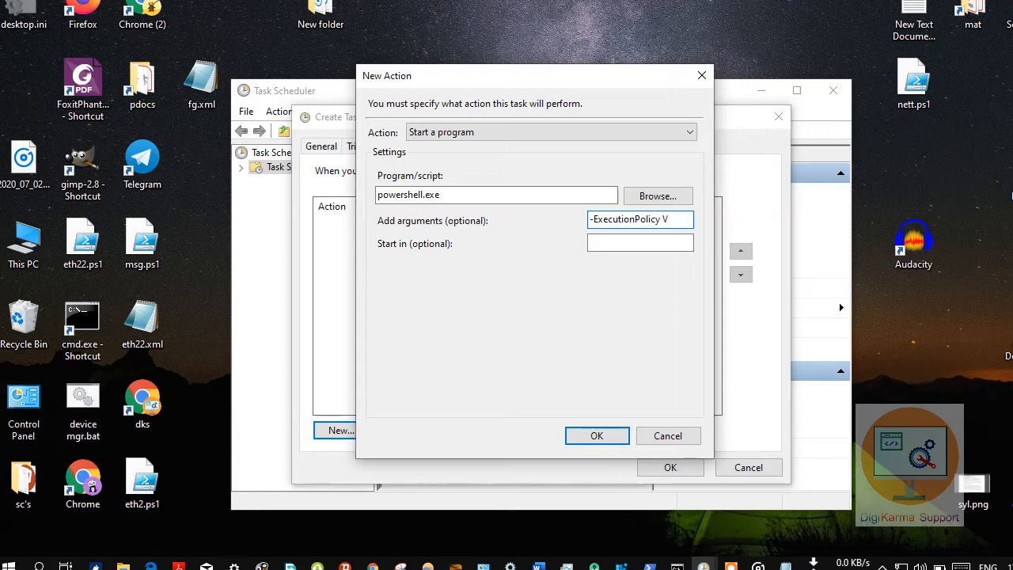
key("BackSpace")
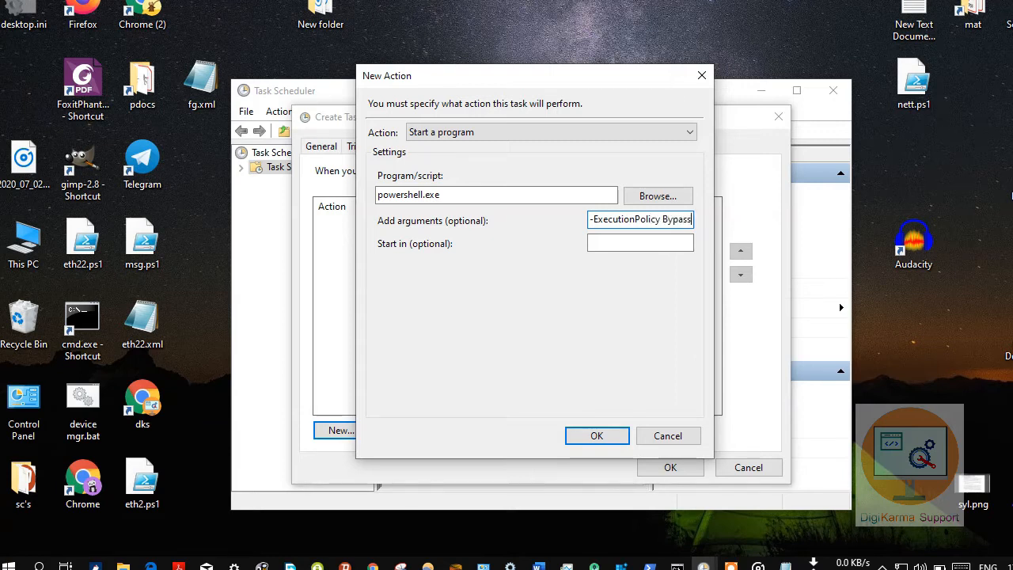
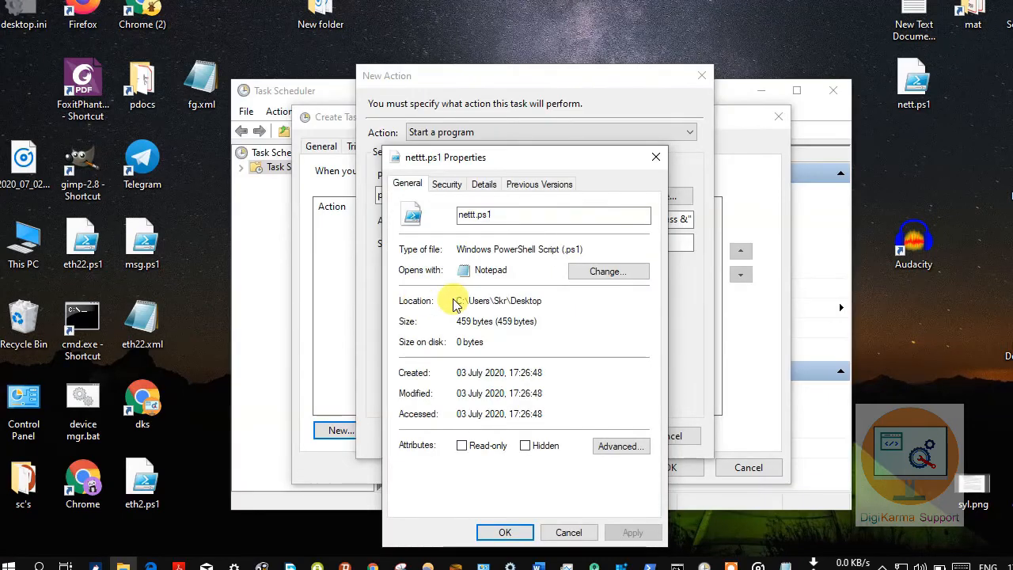
left_click_drag(541, 301, 454, 300)
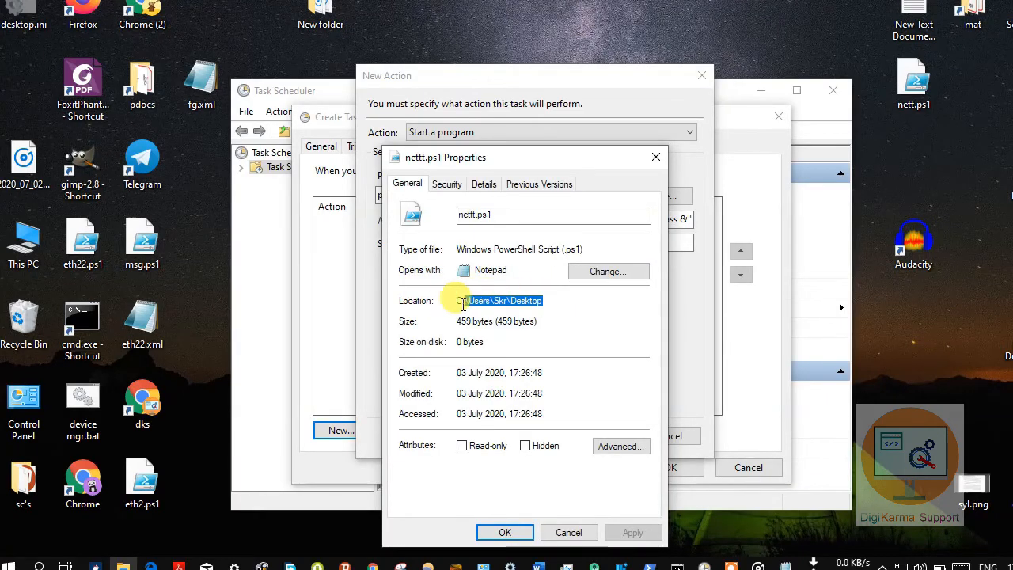
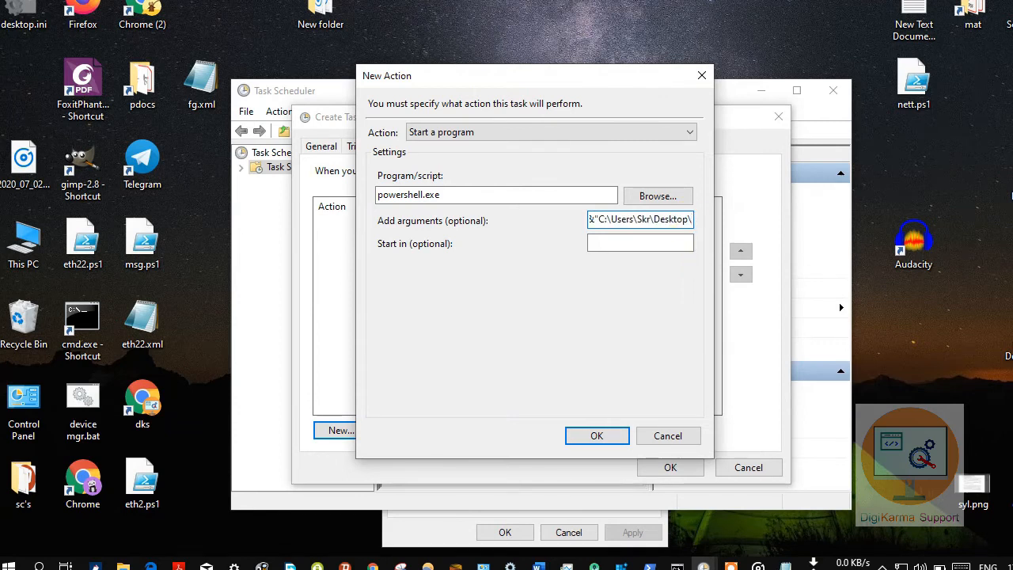
Complete the action's arguments by adding the script file name nettt.ps1 and a closing quotation mark after the Desktop path.
type("nettt.ps1")
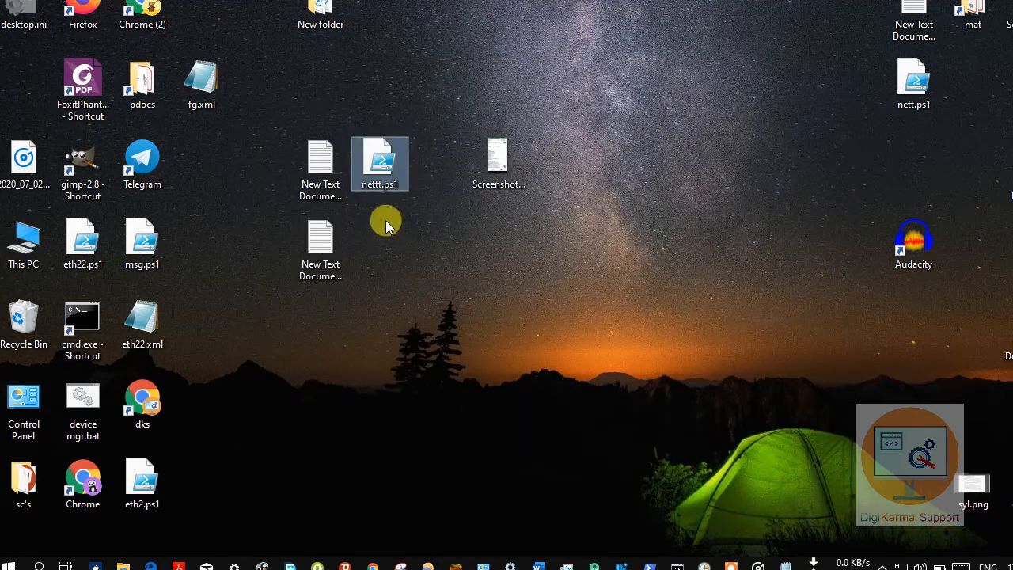
mouse_move(703, 566)
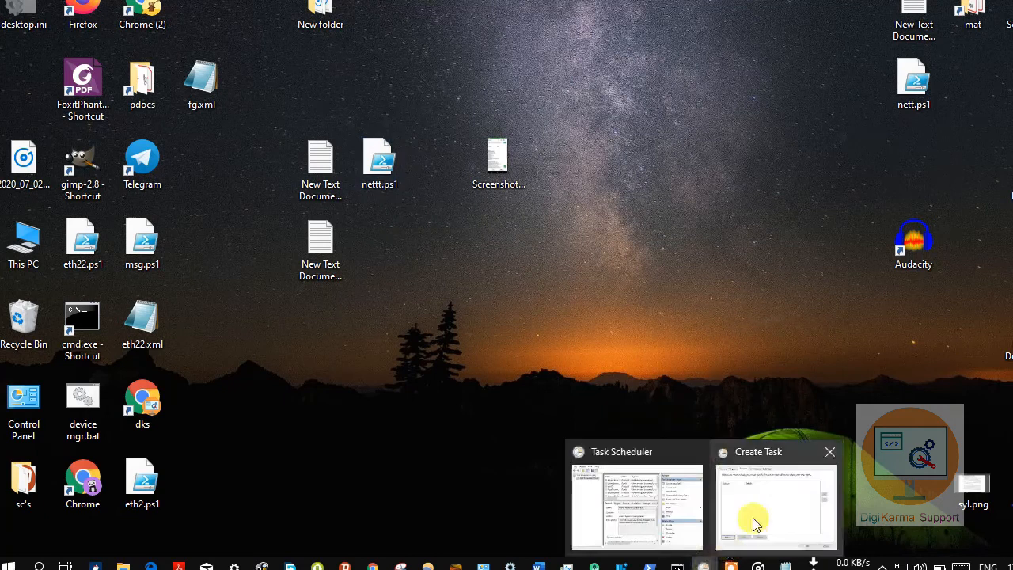
left_click(787, 507)
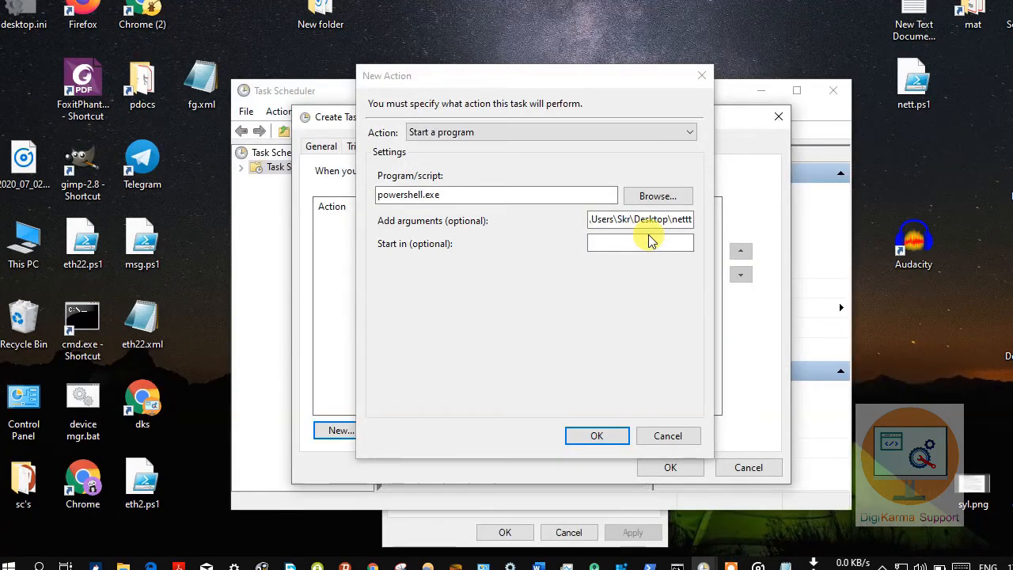
left_click(688, 221)
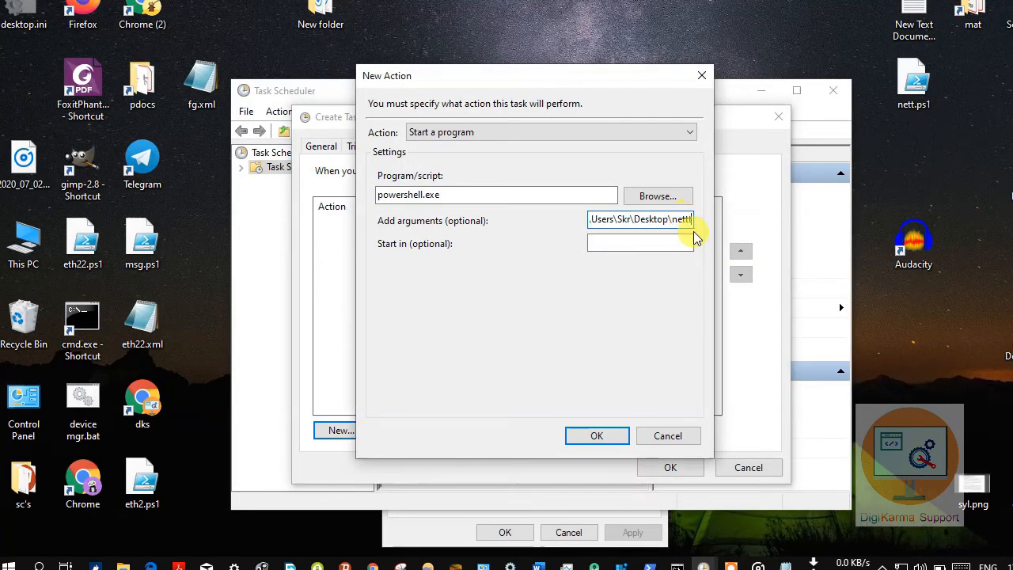
type(".p")
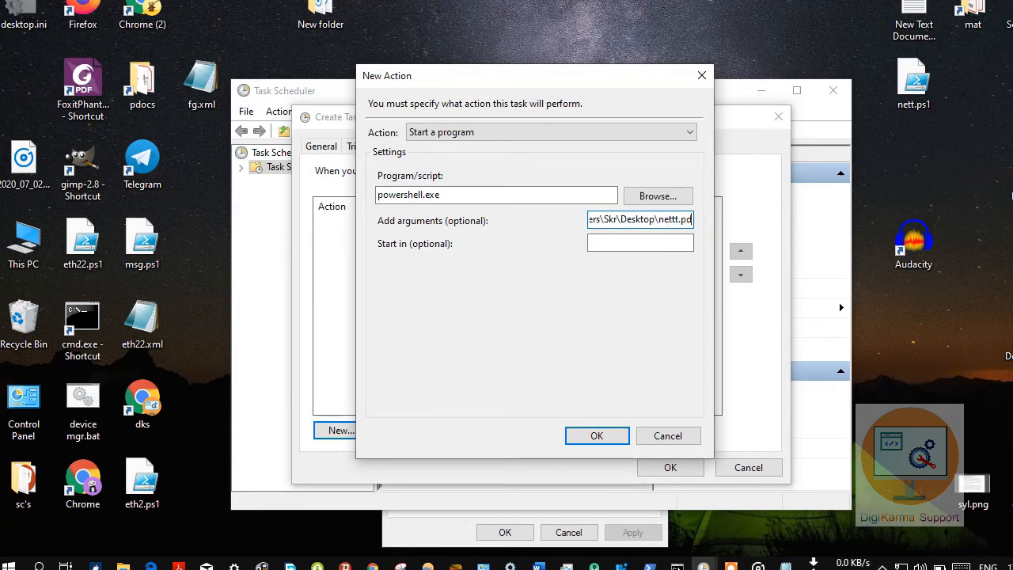
type("s1")
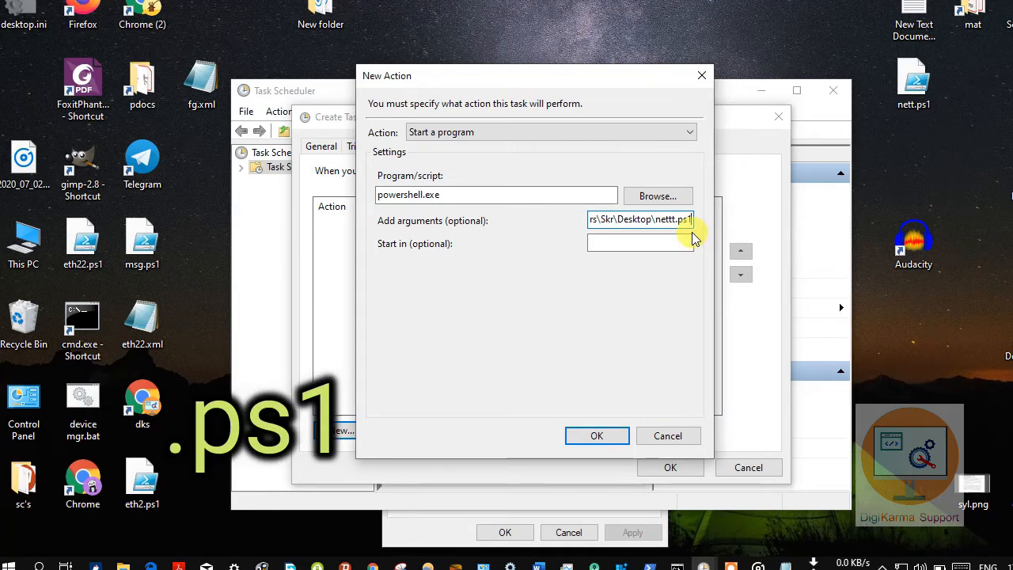
type("\"")
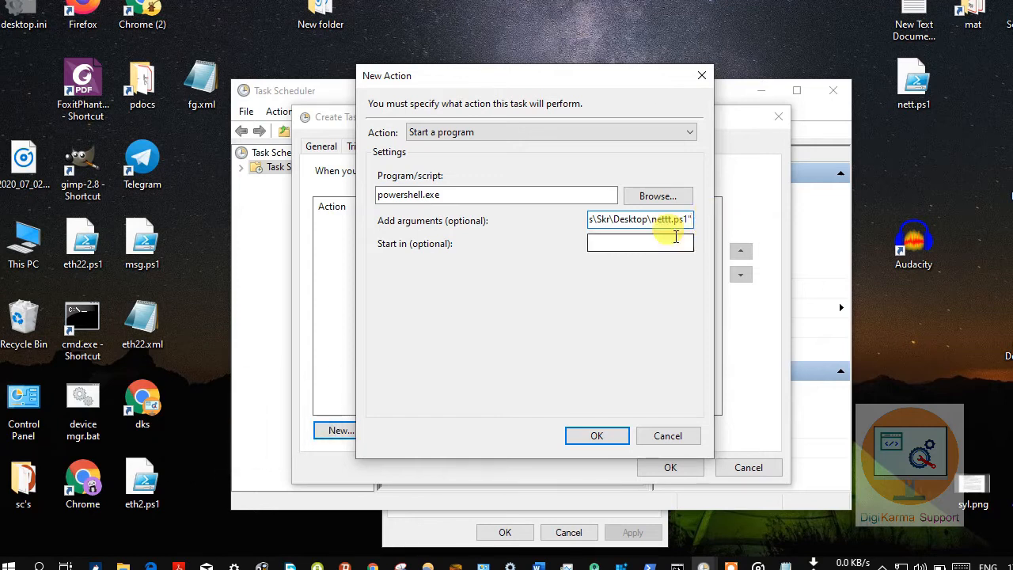
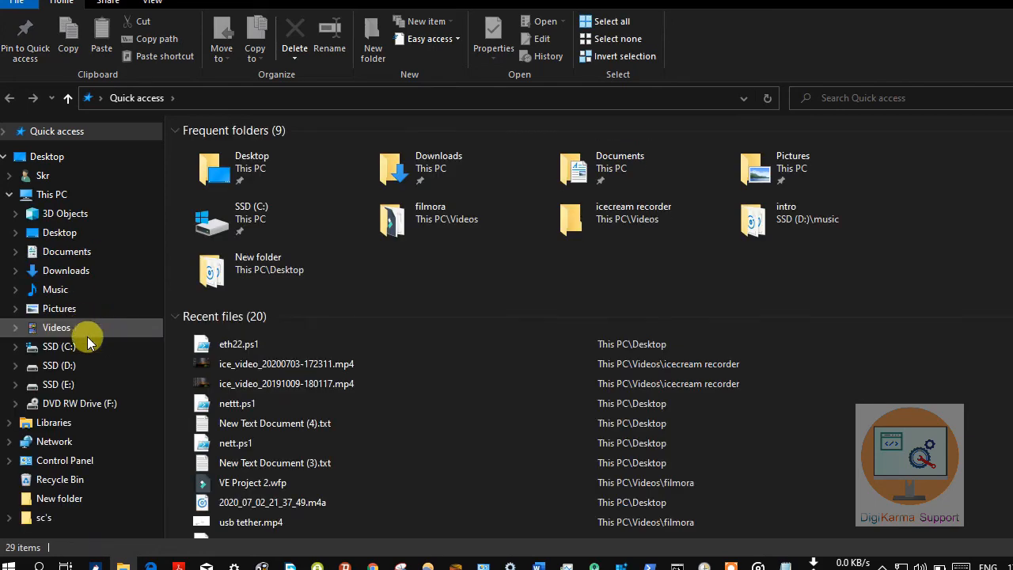
Browse to C:\Windows\System32\WindowsPowerShell\v1.0 in File Explorer and select powershell.exe.
left_click(146, 342)
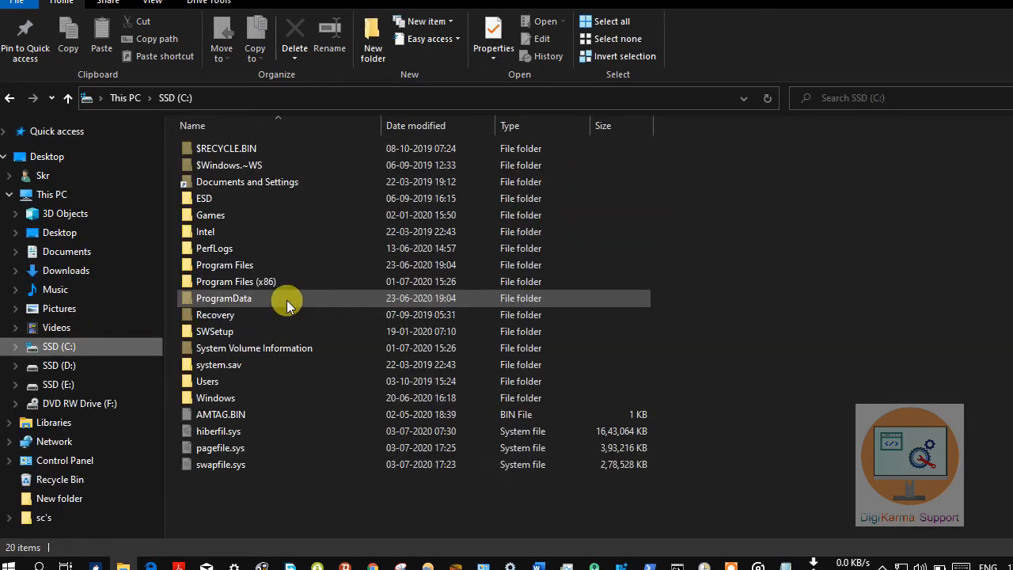
left_click(233, 396)
double_click(241, 397)
scroll(308, 348, "down", 20)
scroll(269, 302, "up", 10)
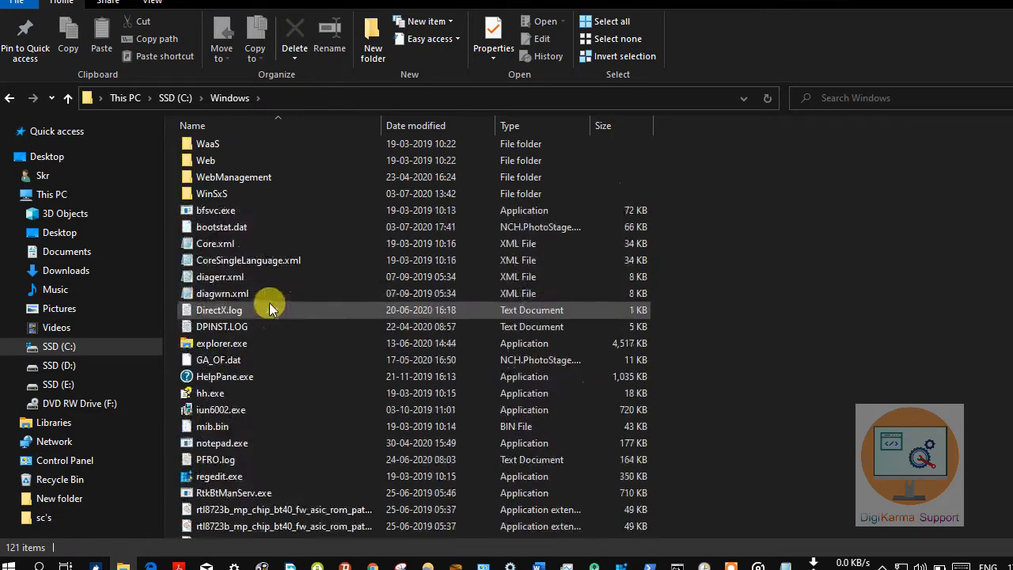
scroll(250, 249, "up", 3)
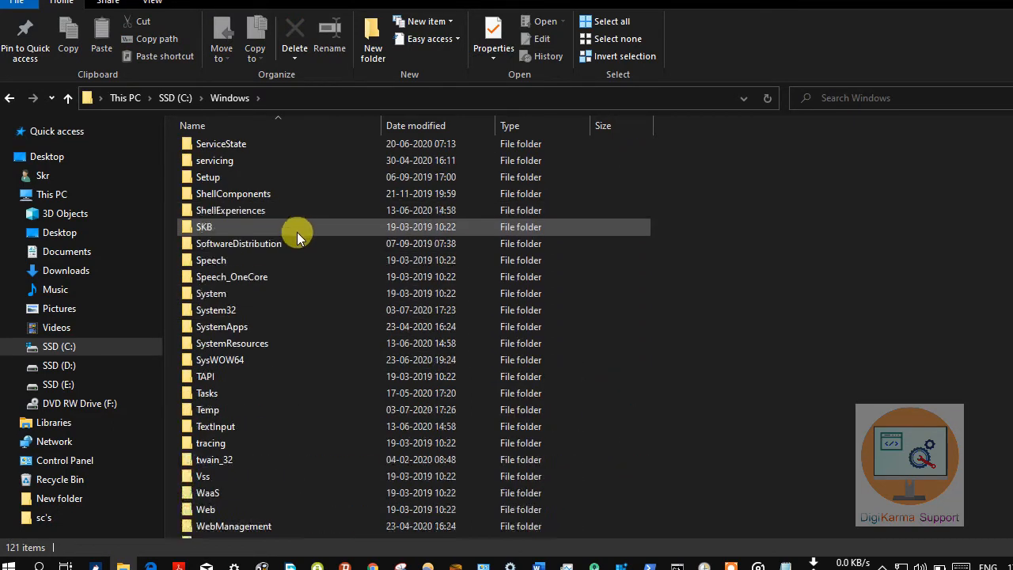
double_click(261, 307)
scroll(281, 310, "down", 20)
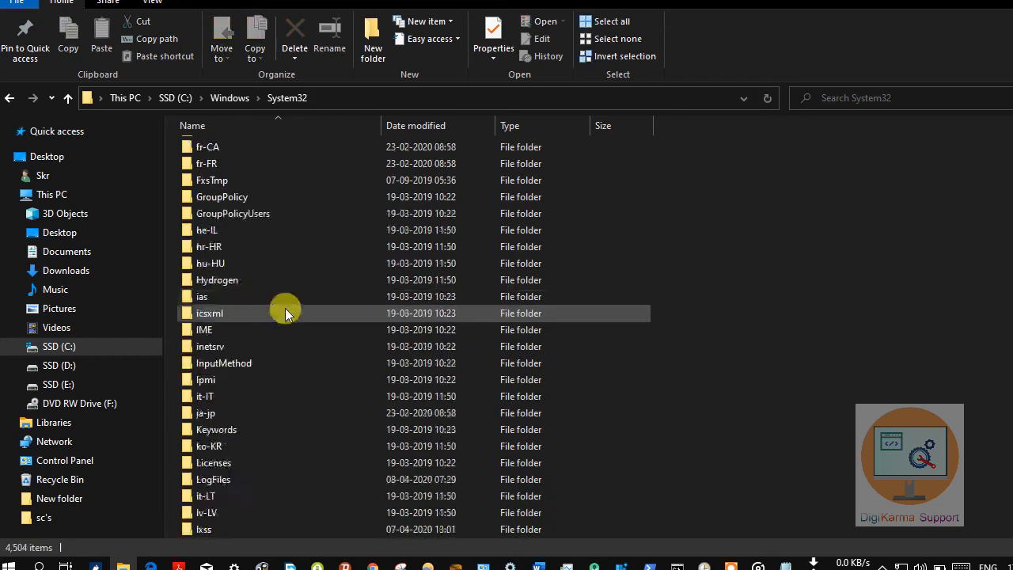
scroll(292, 318, "down", 4)
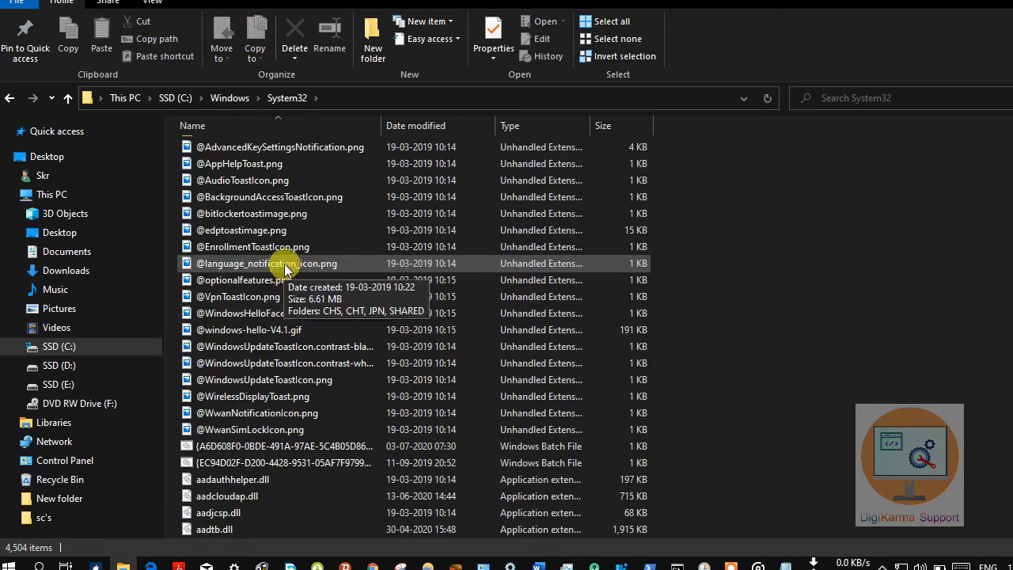
scroll(288, 264, "up", 6)
double_click(270, 328)
double_click(268, 148)
left_click(270, 382)
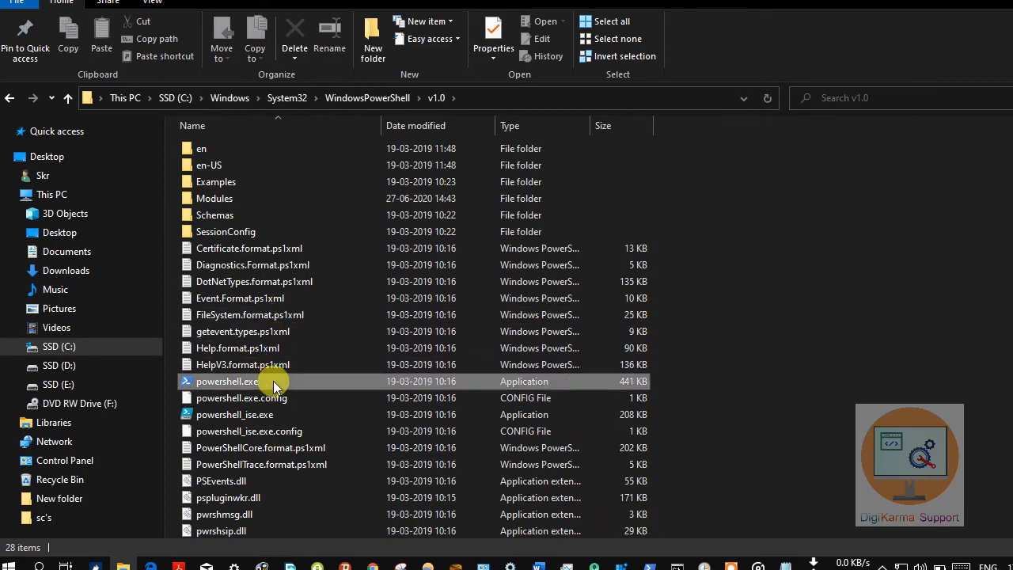
Add a trailing backslash to the folder's address and copy the path C:\Windows\System32\WindowsPowerShell\v1.0\.
left_click(493, 99)
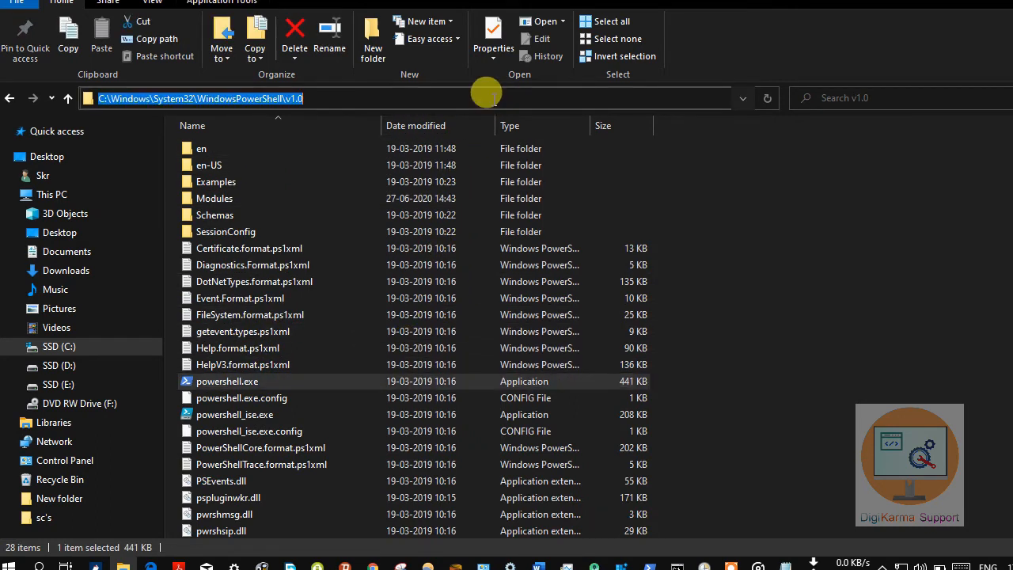
left_click(326, 95)
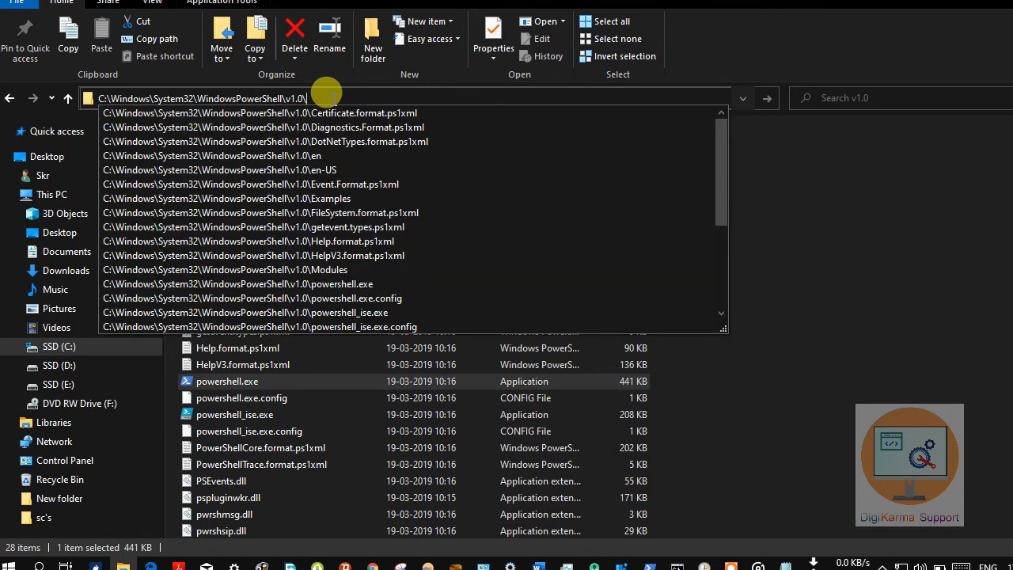
left_click_drag(307, 95, 87, 80)
key("ctrl+c")
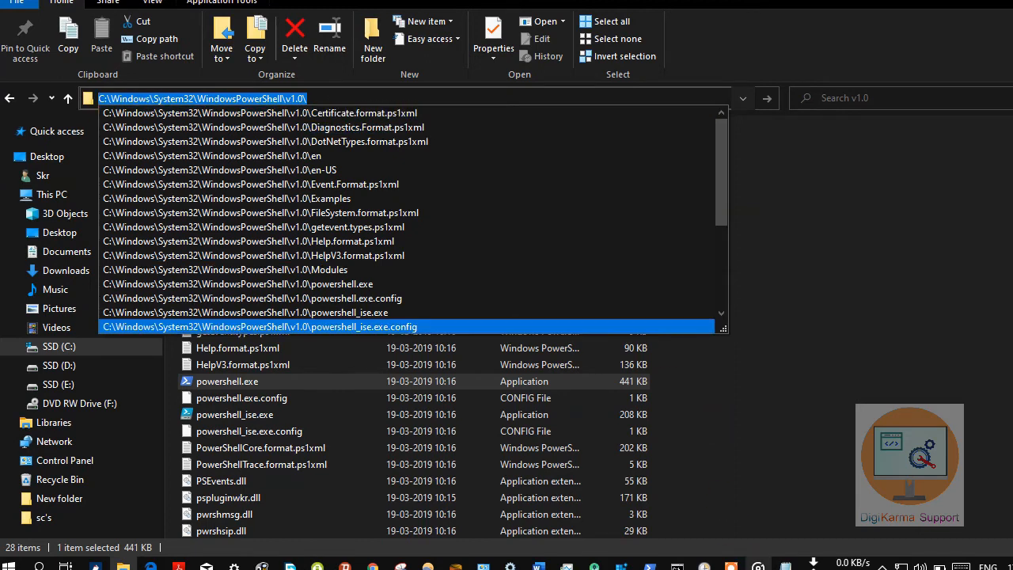
Switch back to Task Scheduler, paste the copied PowerShell folder path as the action's start-in location, and save the action.
left_click(705, 565)
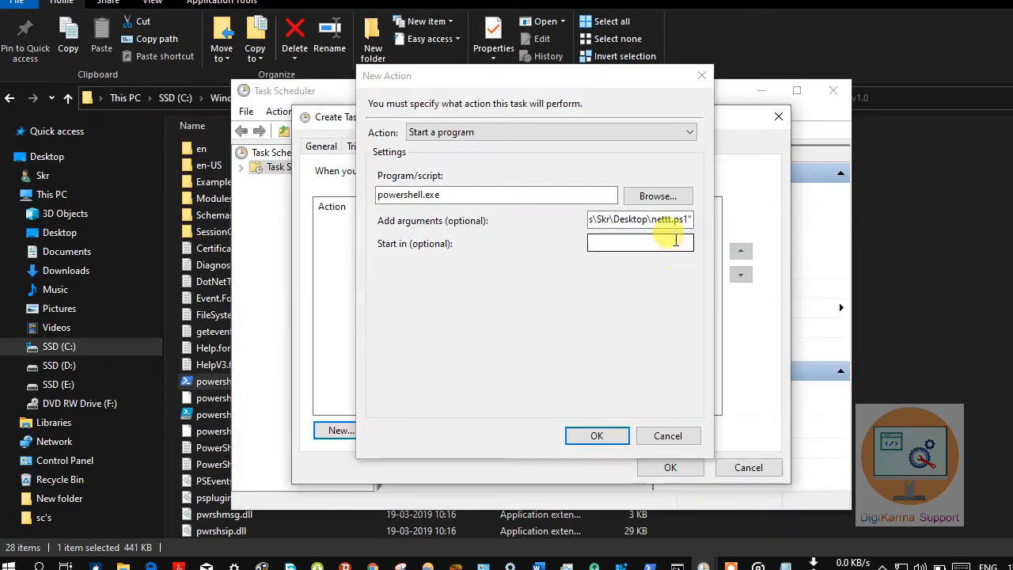
left_click(650, 248)
key("ctrl+v")
left_click_drag(670, 240, 532, 238)
left_click(594, 240)
left_click(599, 436)
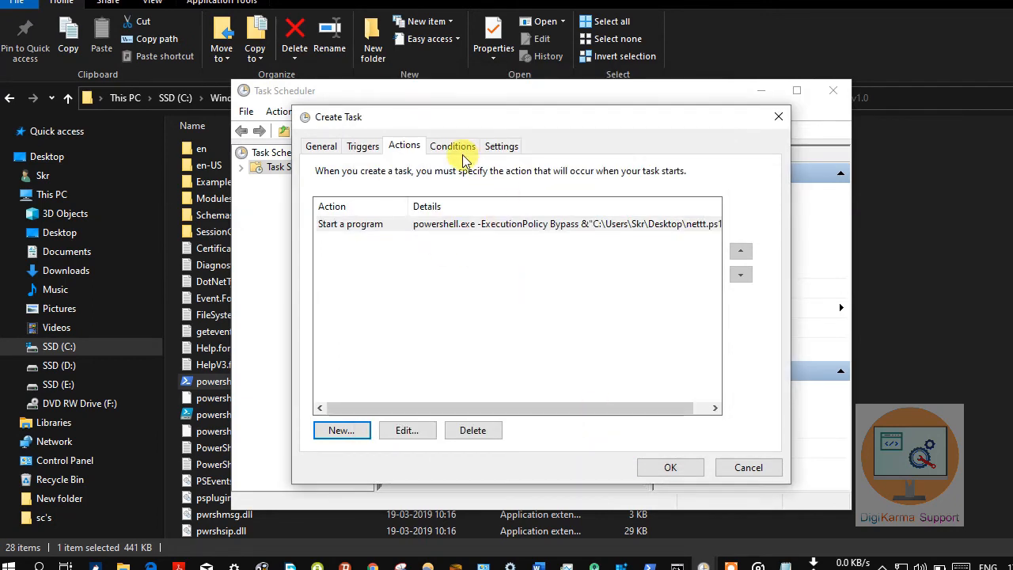
Remove the condition that starts the task only on AC power, leave the idle condition off, and save the new task.
left_click(487, 146)
left_click(455, 146)
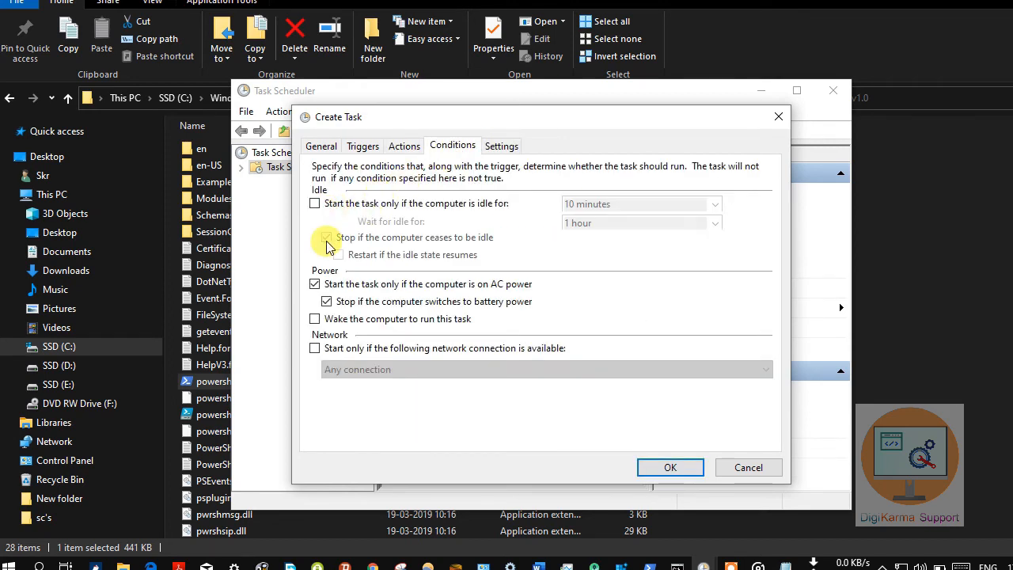
left_click(315, 204)
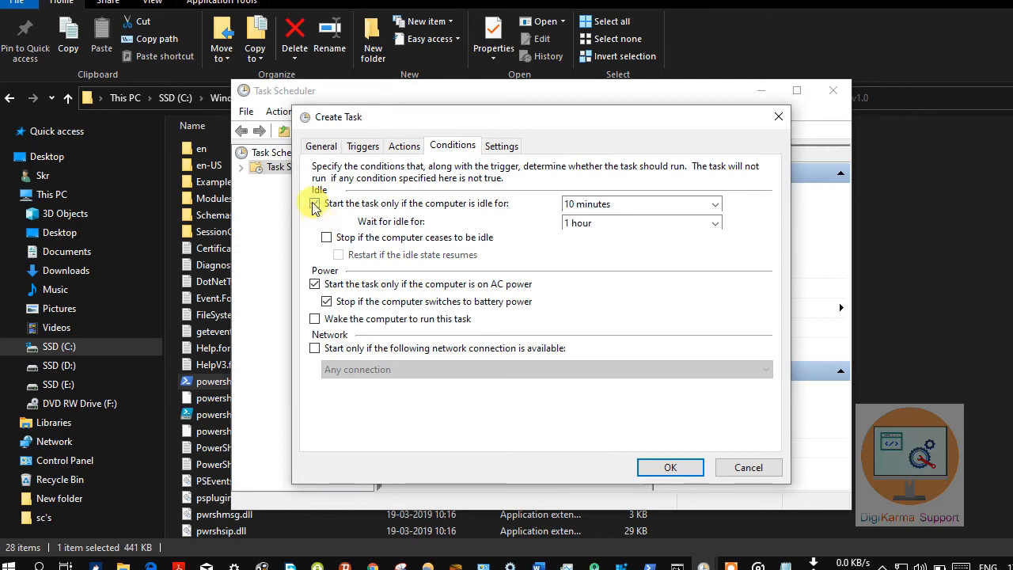
left_click(315, 204)
left_click(327, 301)
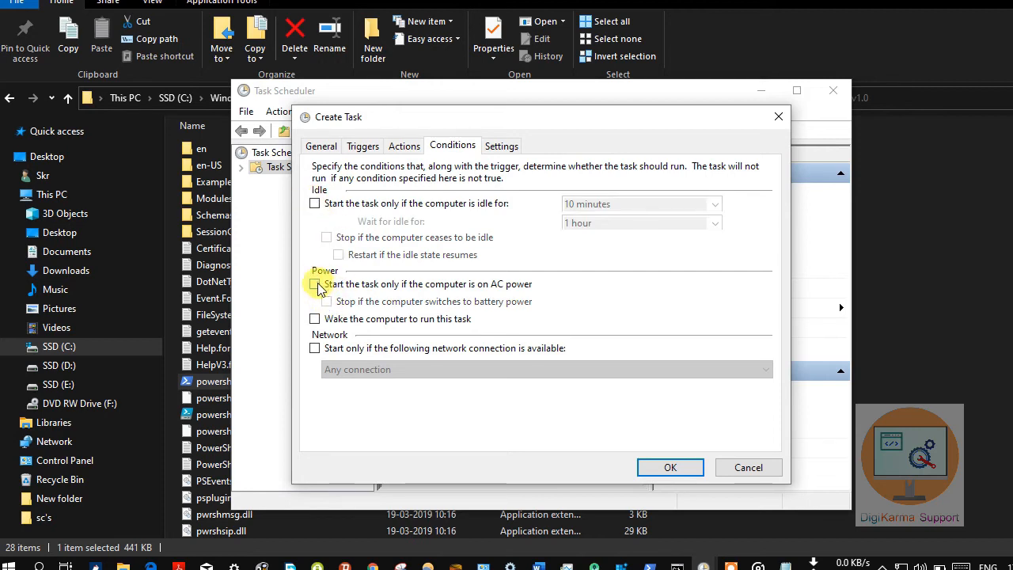
left_click(657, 468)
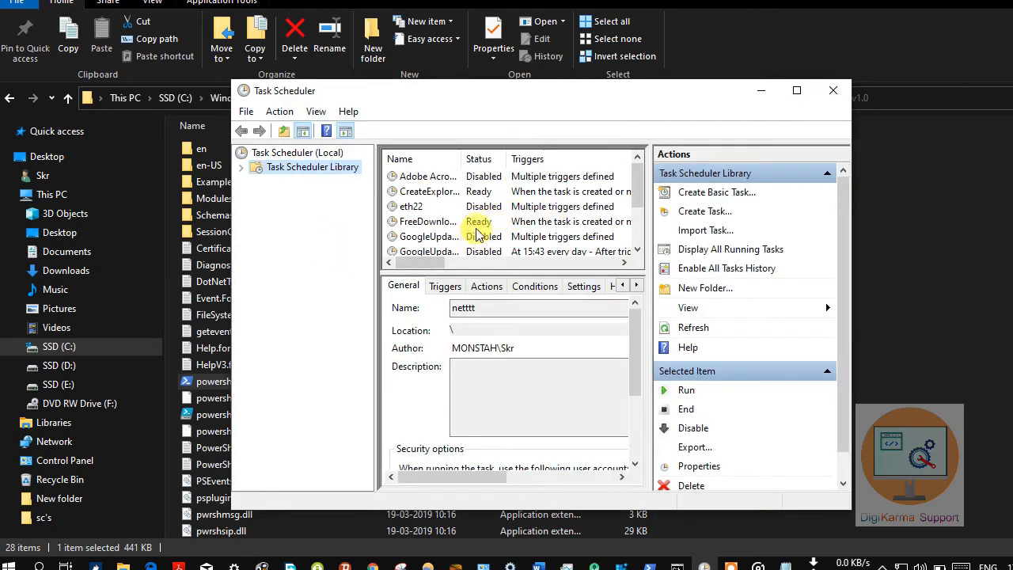
Set the netttt task to restart every 1 minute if it fails, stop if it runs longer than 1 hour, and save its properties.
scroll(475, 240, "down", 2)
double_click(499, 222)
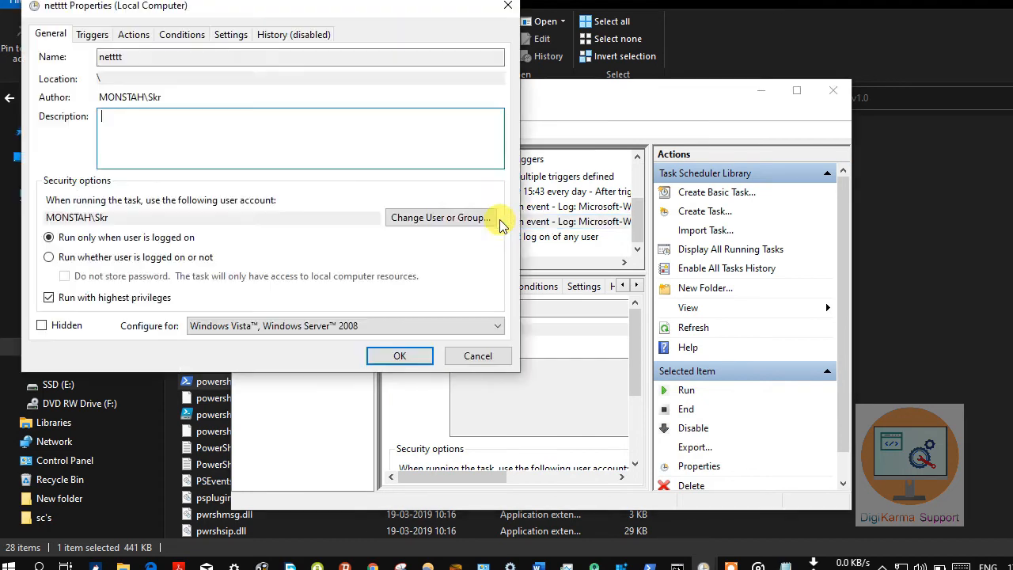
left_click(231, 34)
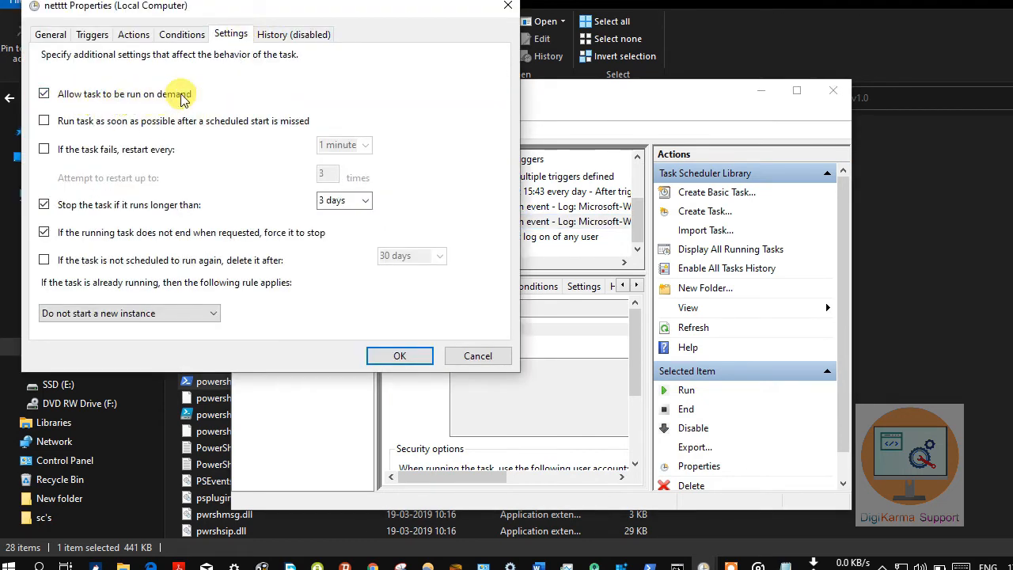
left_click(45, 149)
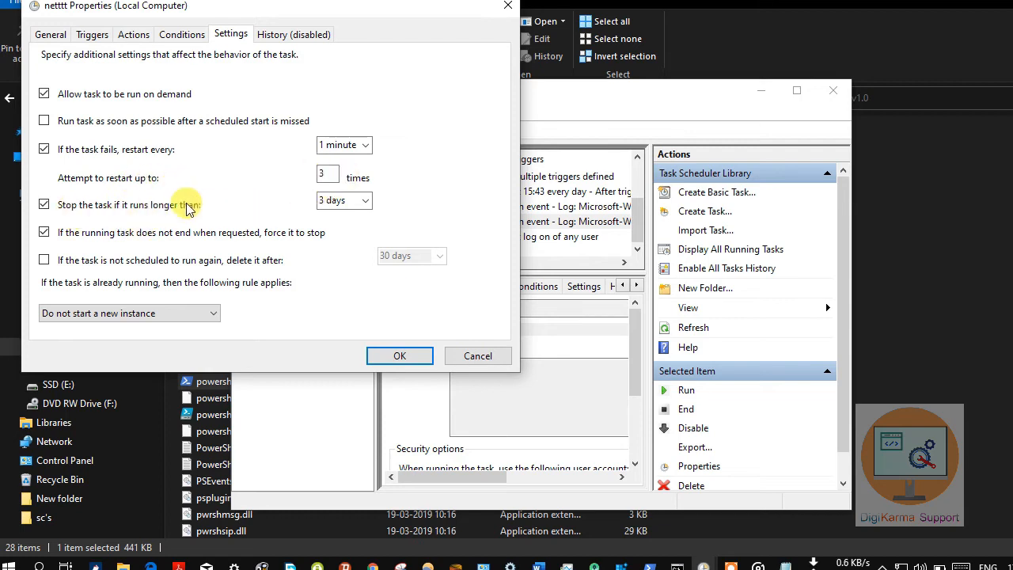
left_click(353, 200)
left_click(337, 211)
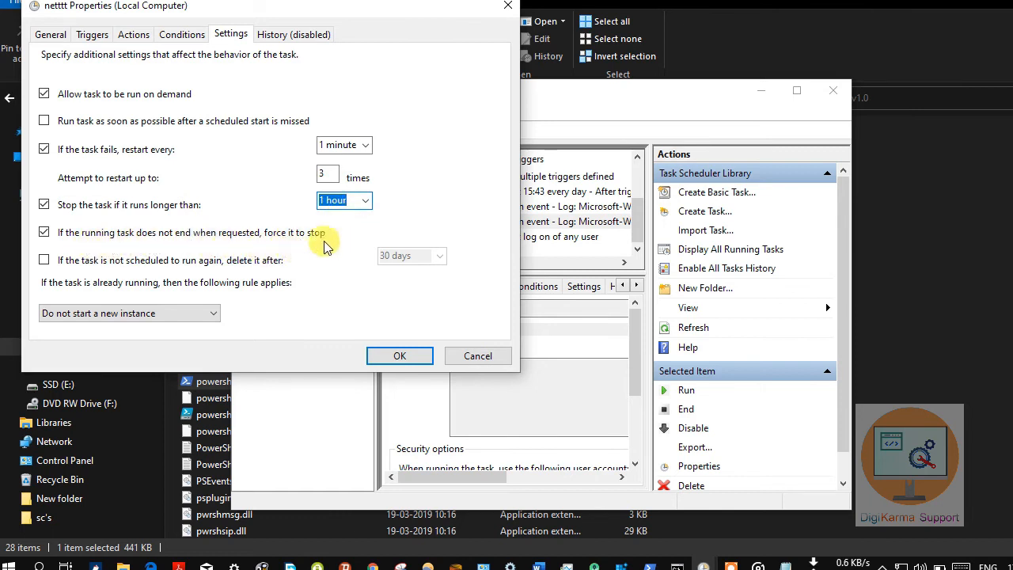
left_click(398, 355)
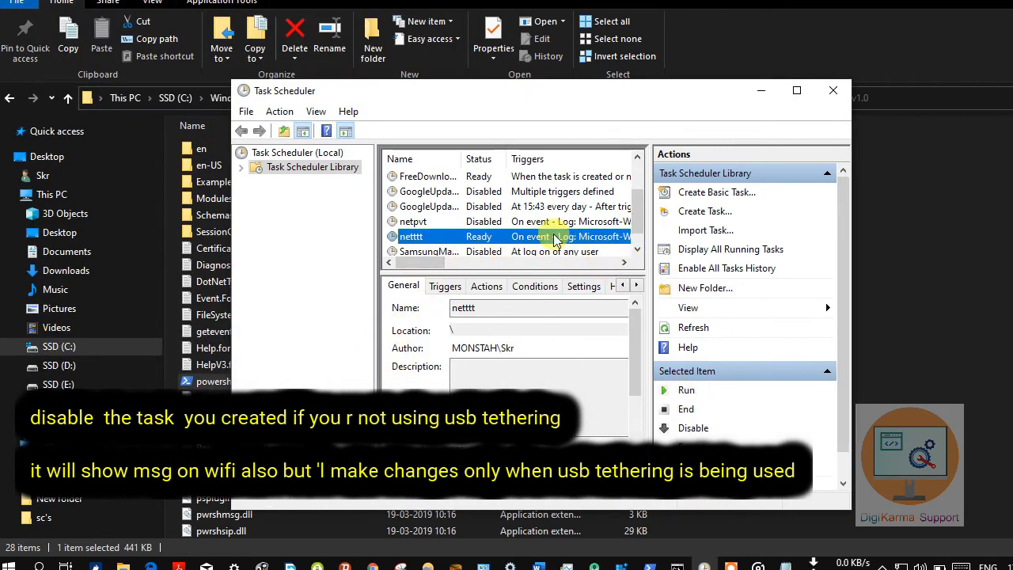
Select the netttt task in the Task Scheduler Library and run it on demand.
scroll(546, 238, "up", 1)
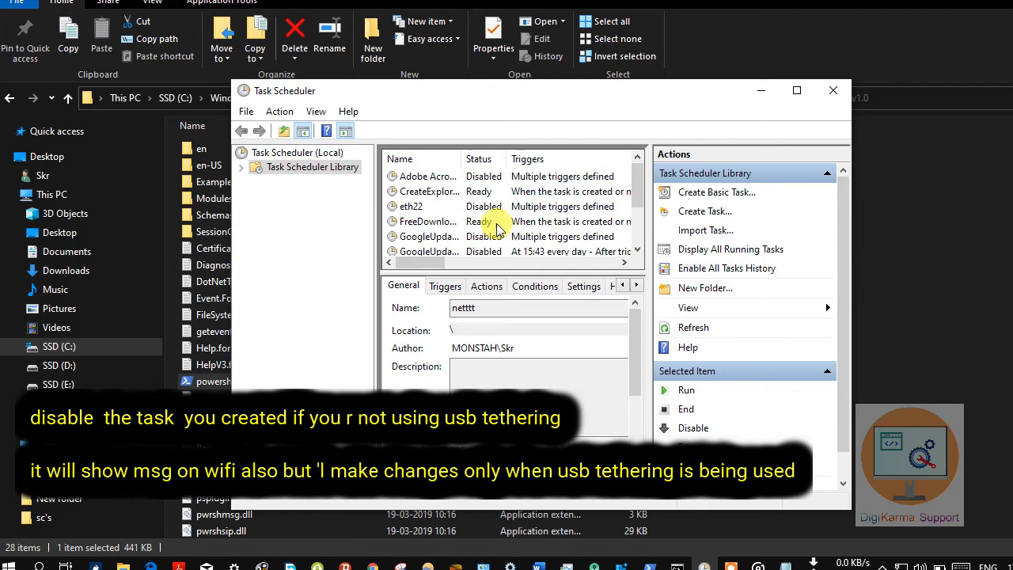
left_click(479, 208)
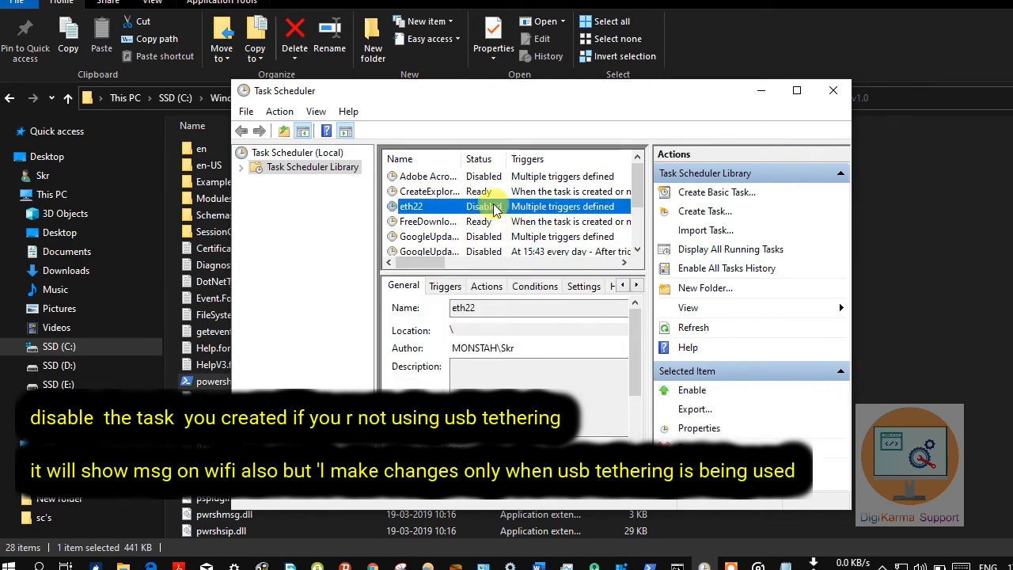
scroll(501, 212, "down", 1)
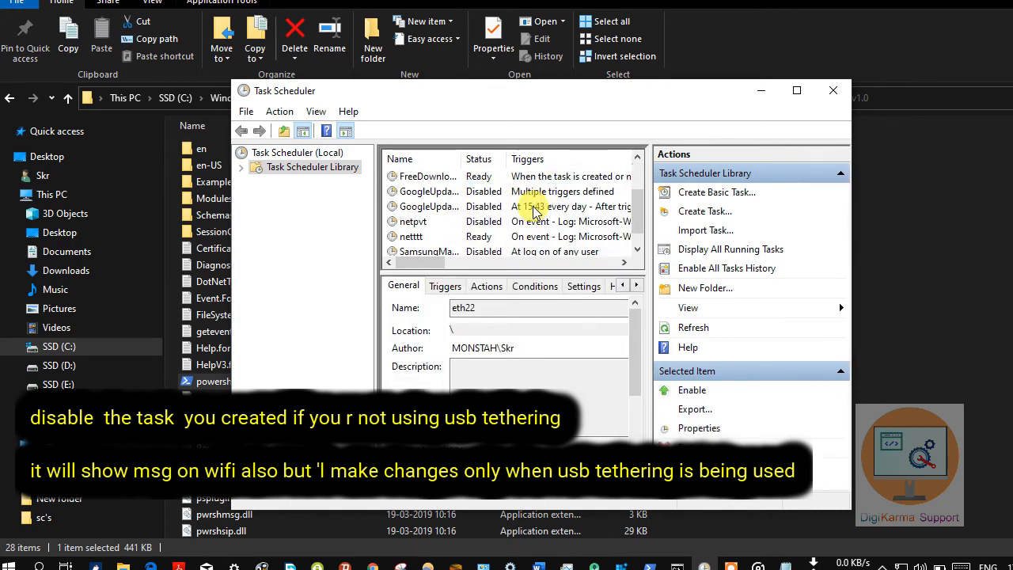
left_click(479, 223)
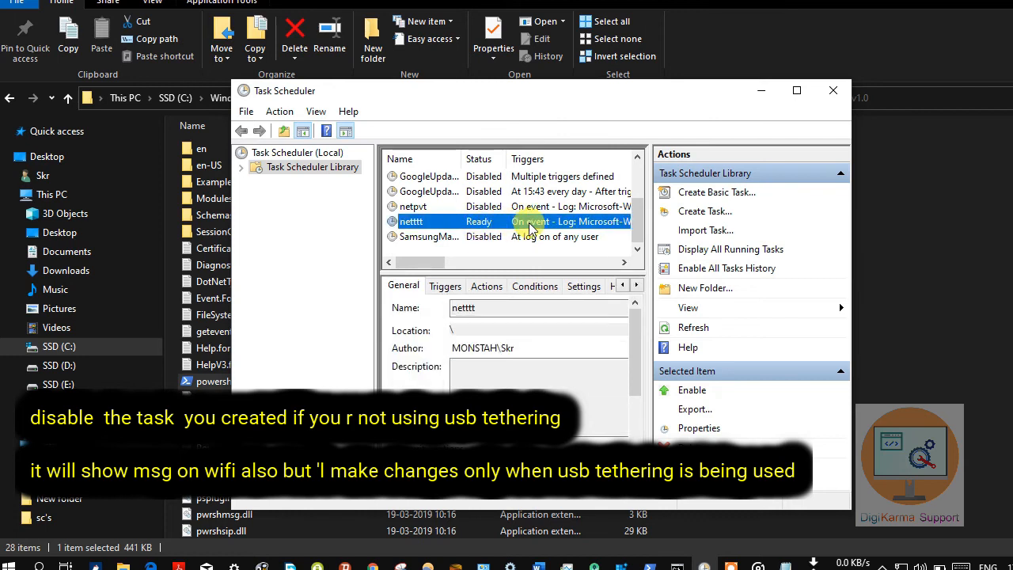
left_click(685, 391)
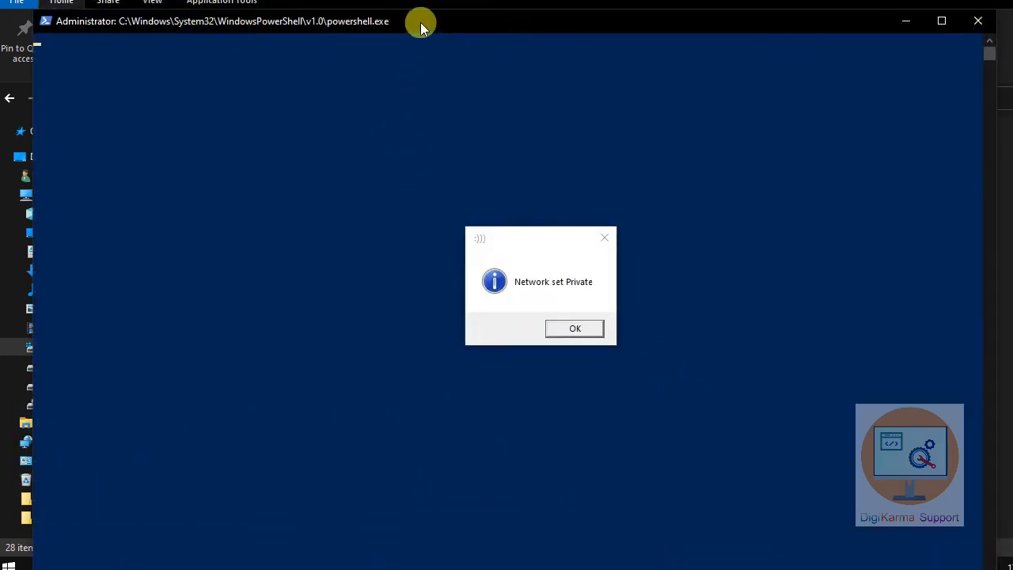
Dismiss the script's "Network set Private" message boxes and close Task Scheduler.
left_click_drag(207, 26, 251, 43)
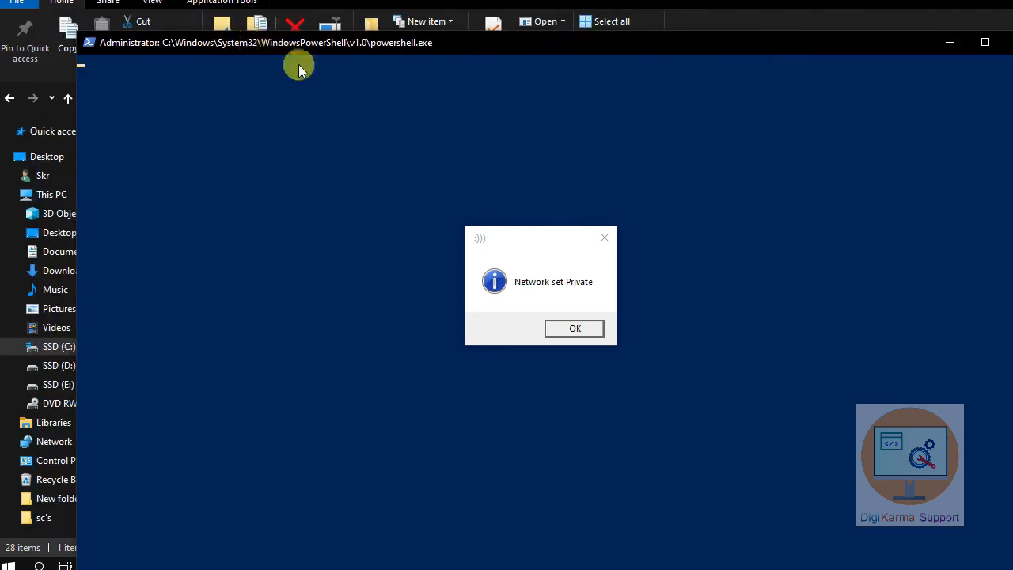
left_click(578, 329)
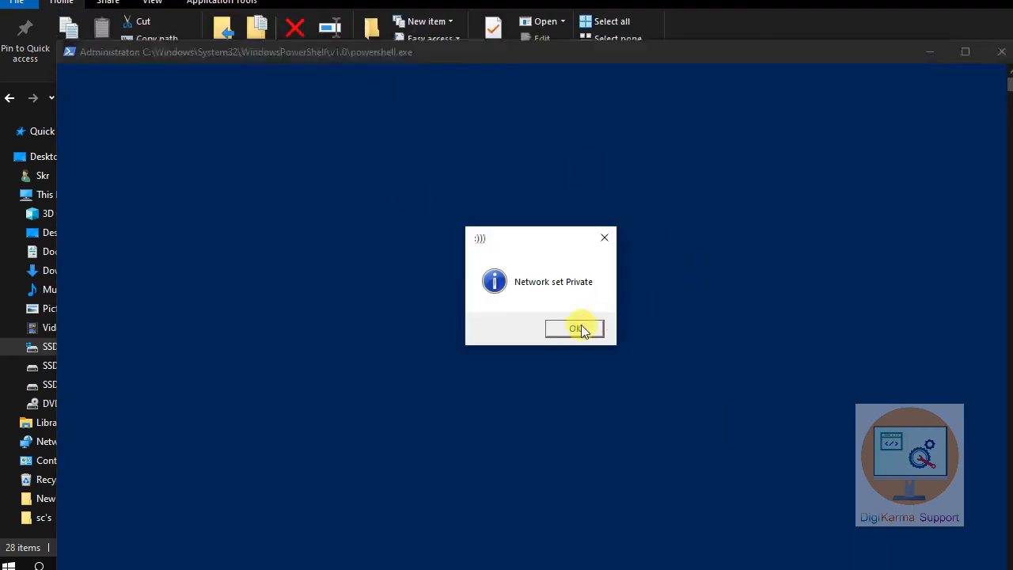
left_click(580, 326)
left_click(833, 90)
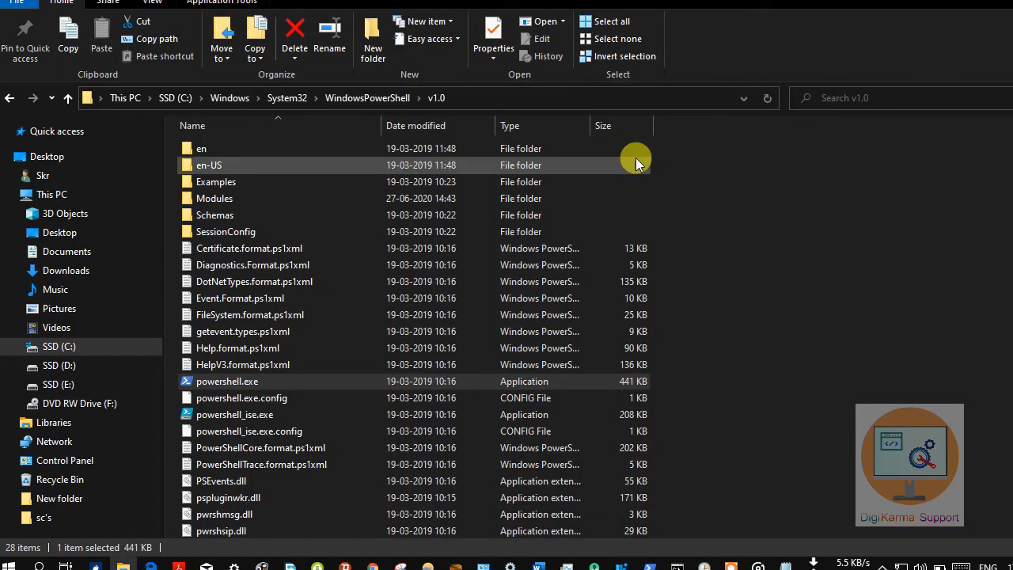
Open eth22.ps1 from the desktop in Notepad, review its interface alias "Ethernet 2", and close the file.
key("super+d")
right_click(667, 88)
left_click(731, 136)
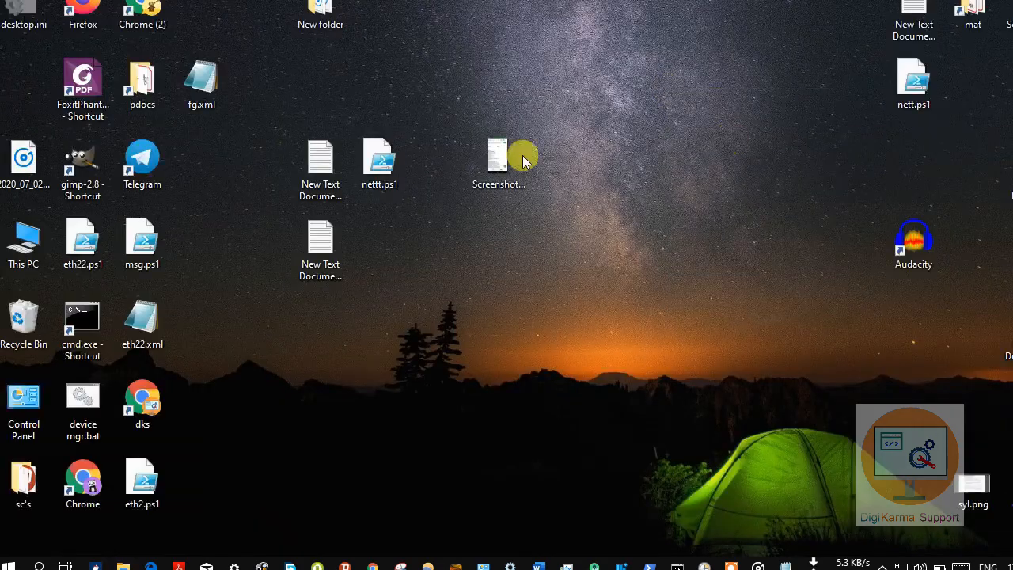
double_click(95, 242)
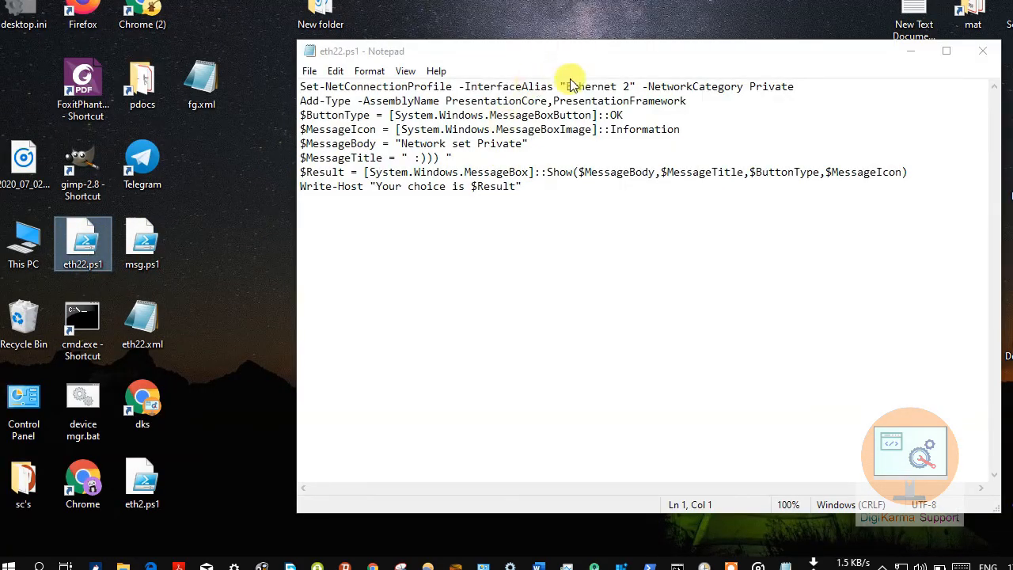
mouse_move(567, 86)
left_mouse_down()
mouse_move(630, 86)
mouse_move(567, 86)
left_mouse_up()
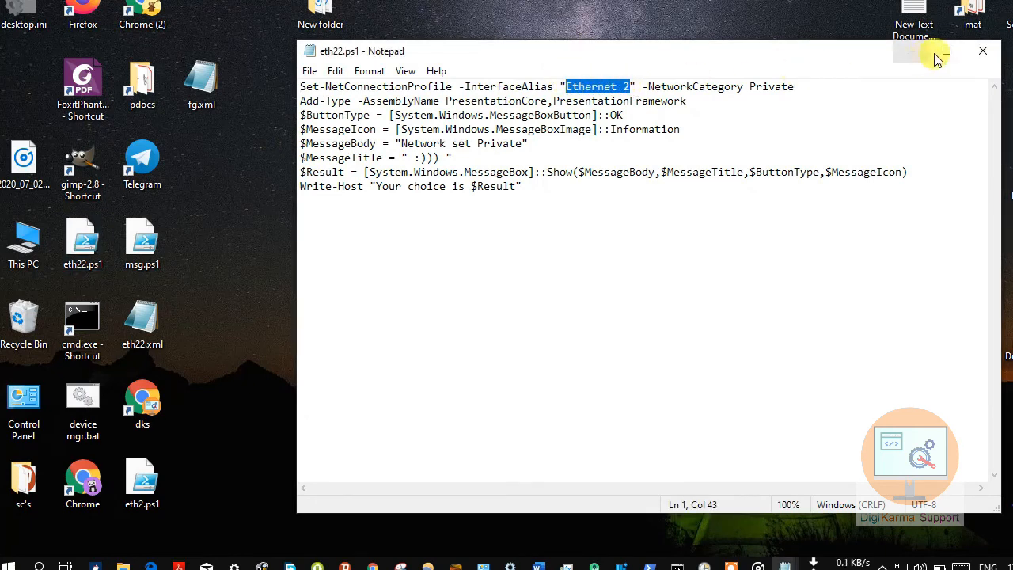
left_click(983, 50)
Search Windows for Services and run it as administrator.
left_click(38, 564)
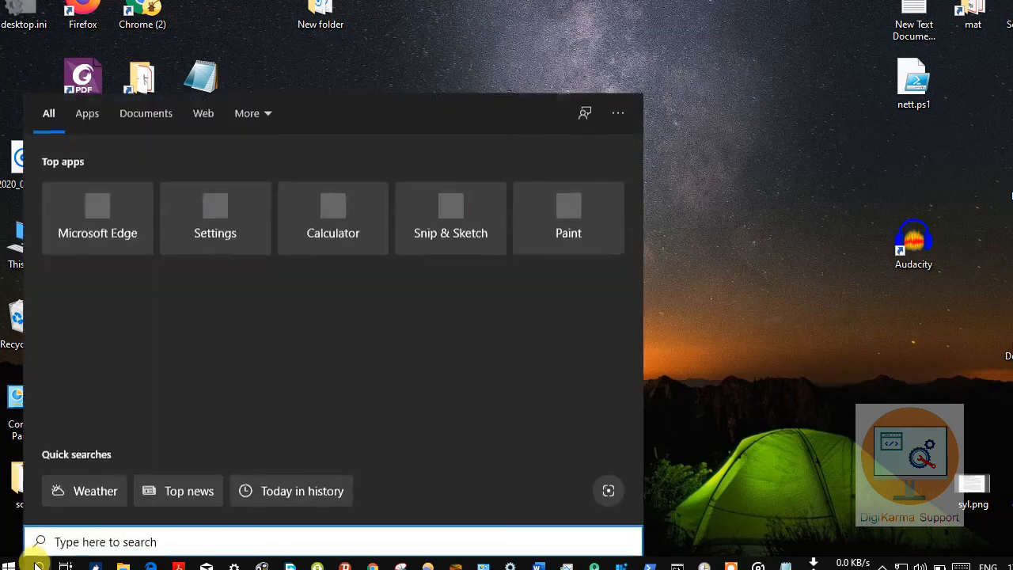
type("ser")
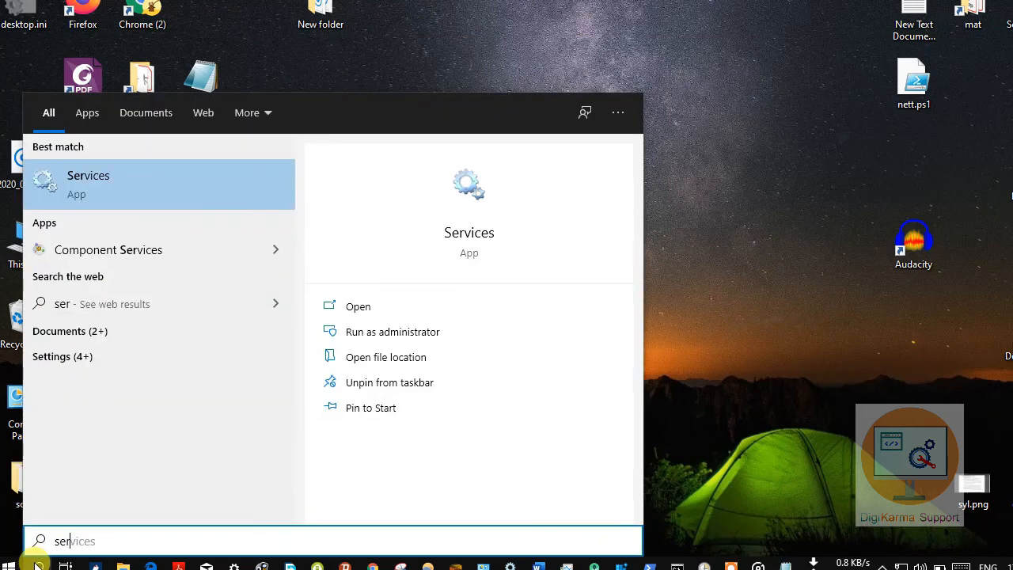
right_click(162, 190)
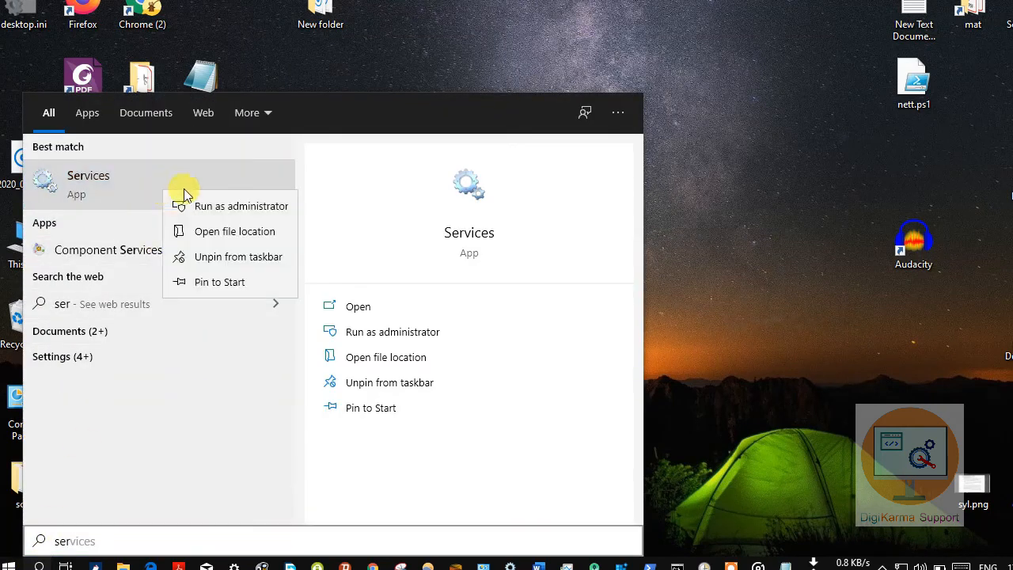
left_click(217, 208)
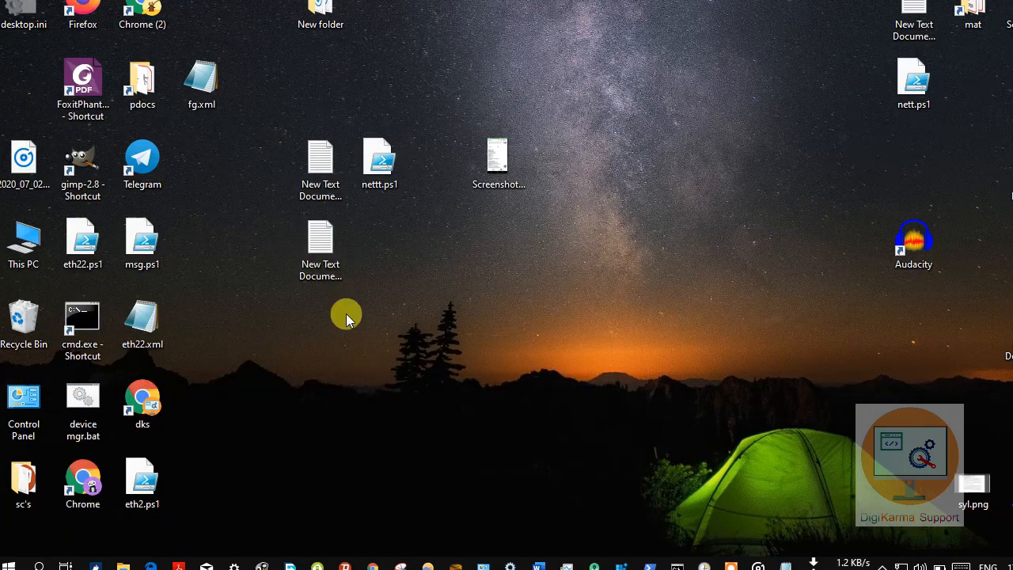
Find the Task Scheduler service in the services list and check its status and startup type.
scroll(412, 340, "down", 20)
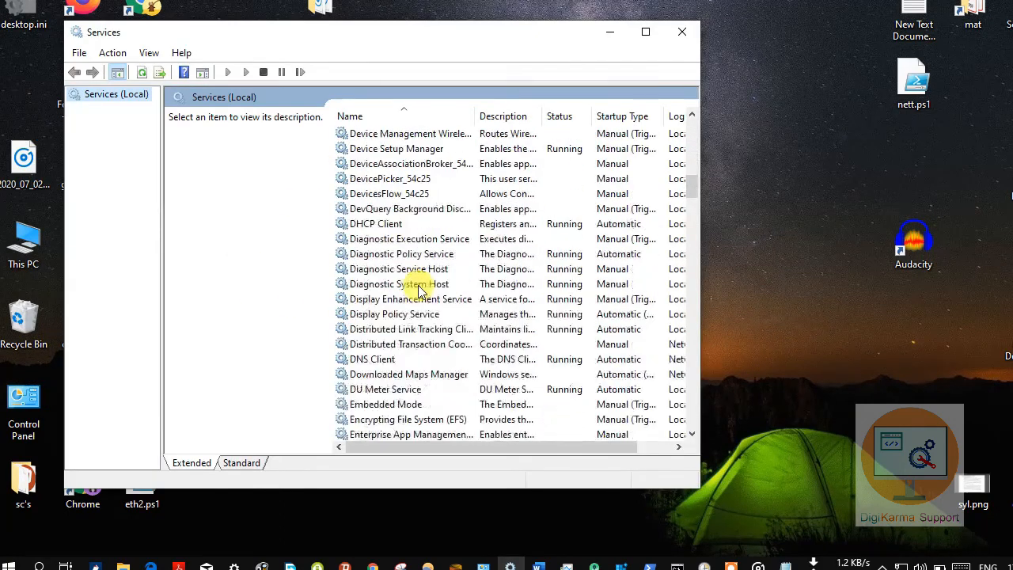
scroll(418, 290, "down", 20)
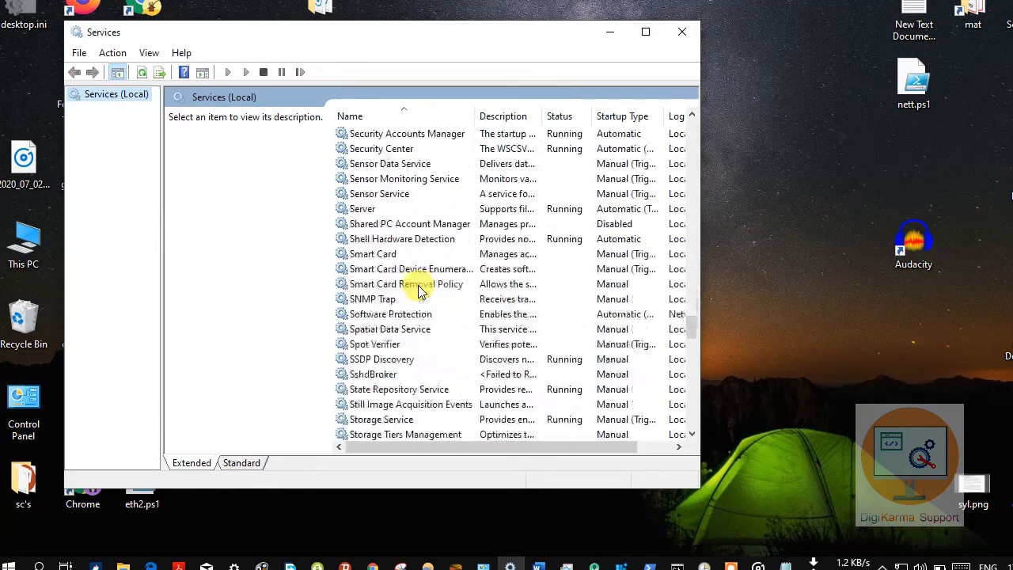
scroll(388, 261, "up", 10)
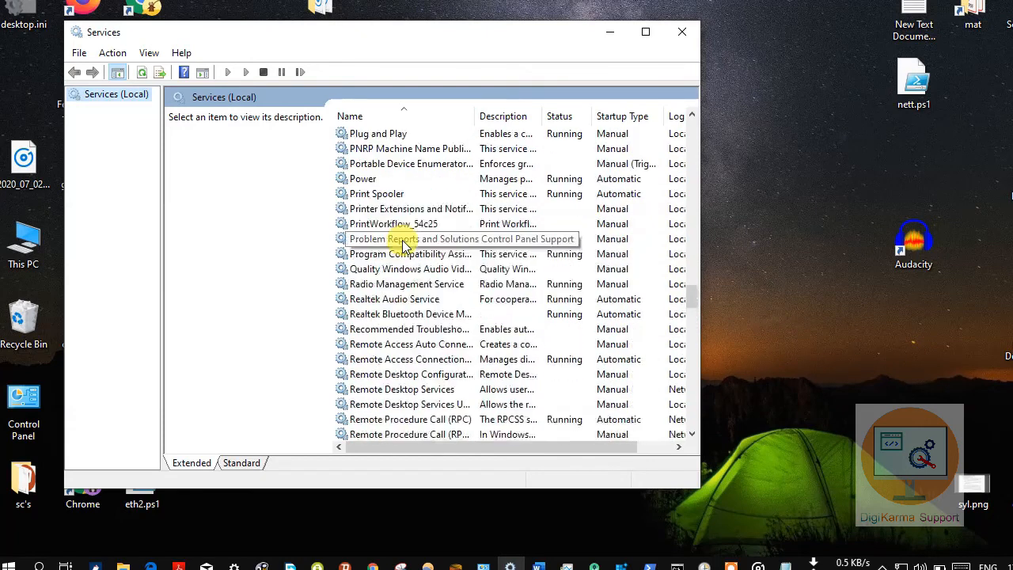
scroll(405, 272, "down", 20)
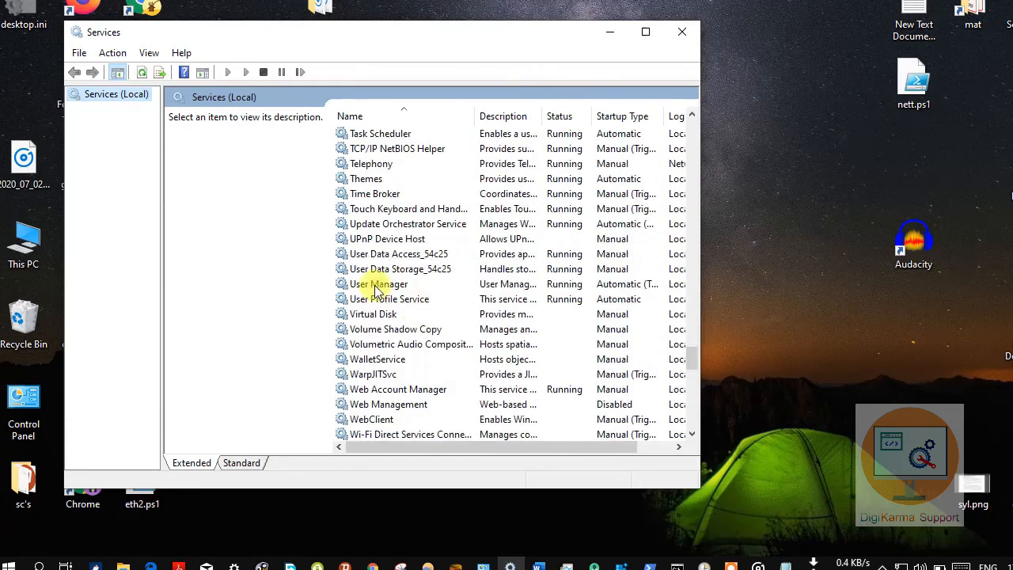
scroll(416, 270, "up", 2)
left_click(404, 225)
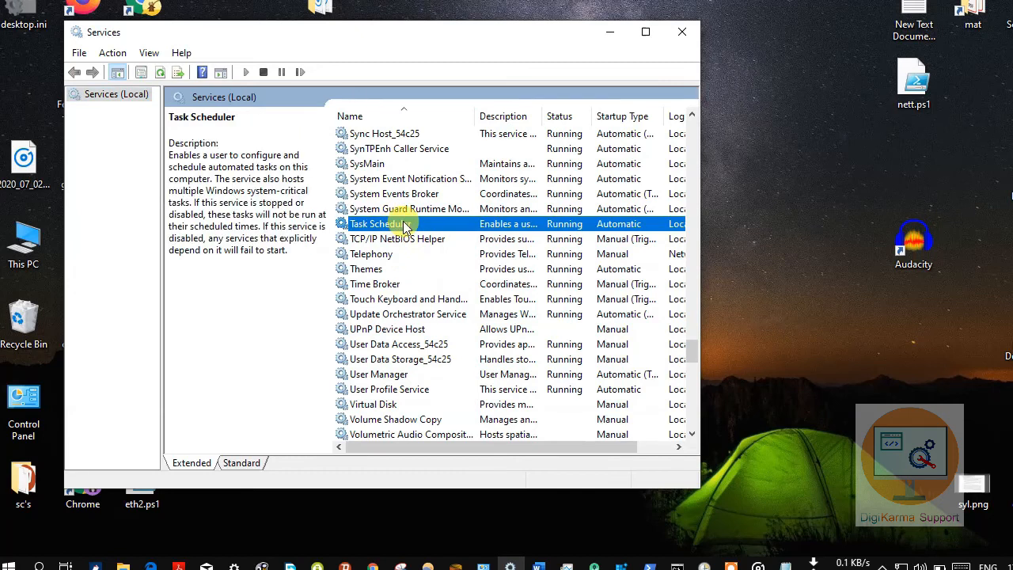
right_click(404, 225)
left_click(447, 369)
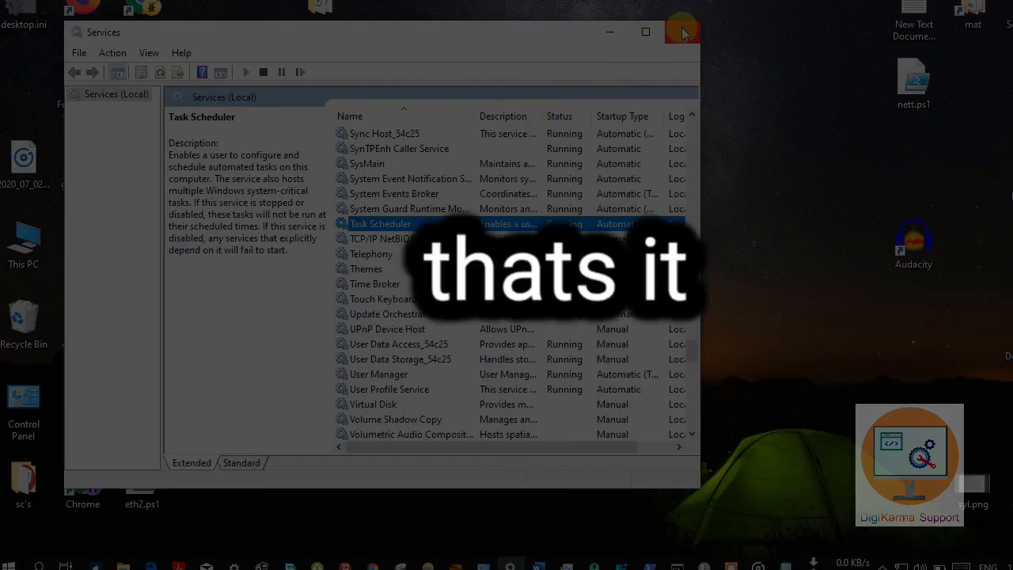
Close the Services window and refresh the desktop.
left_click(682, 31)
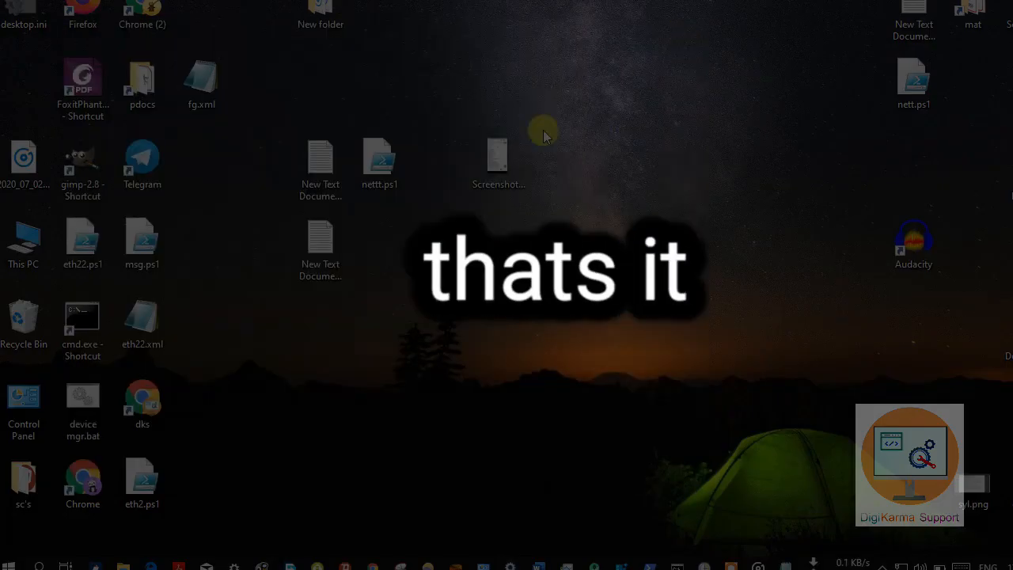
right_click(560, 95)
left_click(599, 140)
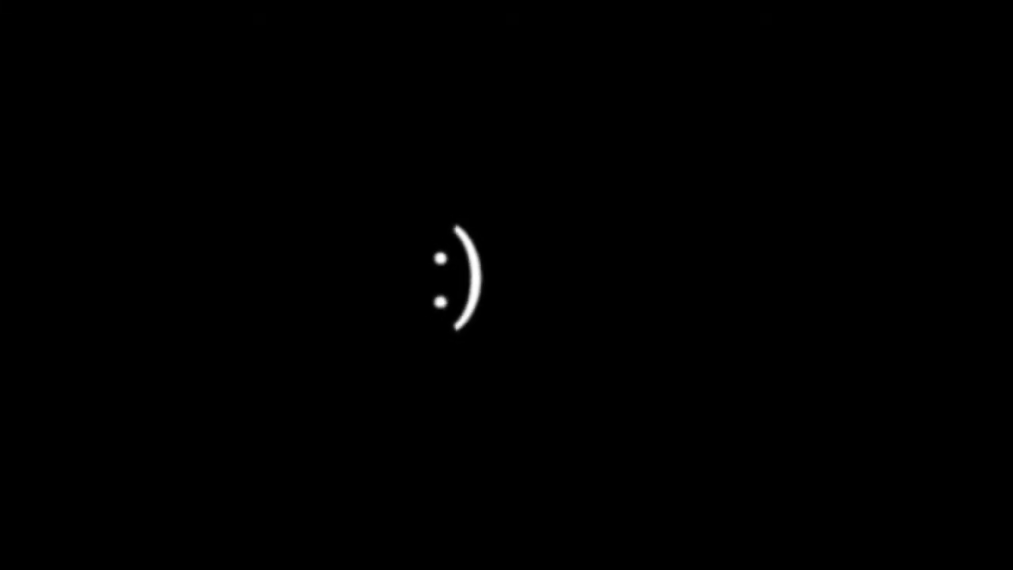